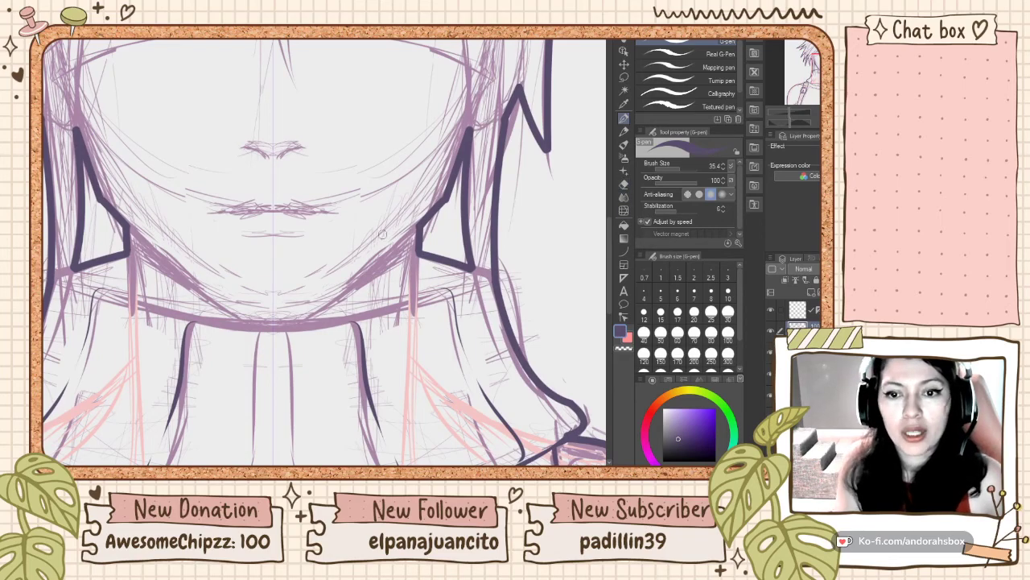
Ink the neck's side lines from the jaw corners down to the turtleneck collar, mirrored on both sides
left_click_drag(419, 228, 411, 309)
key("ctrl+z")
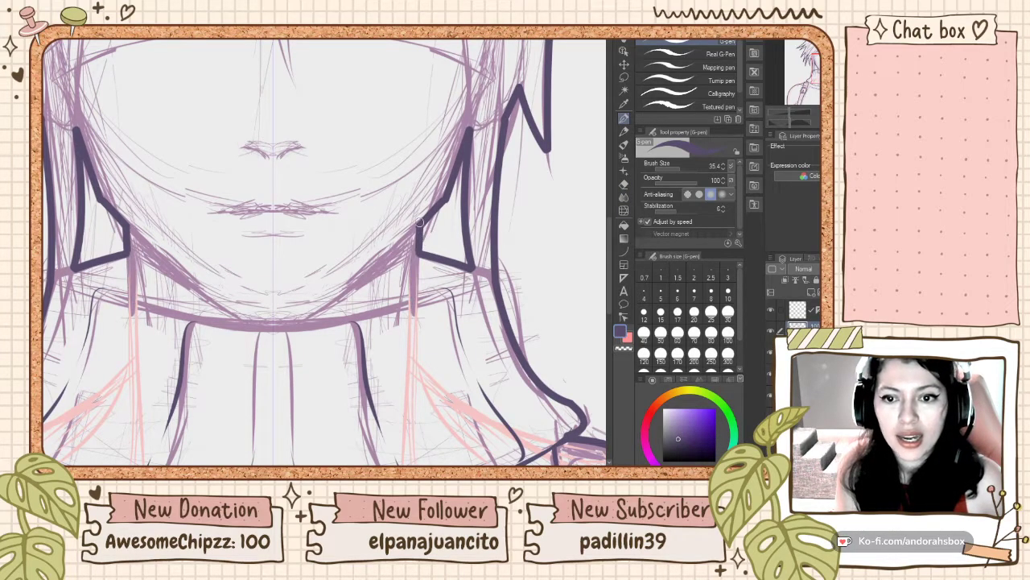
left_click_drag(418, 228, 412, 303)
key("ctrl+z")
left_click_drag(419, 226, 412, 304)
key("ctrl+z")
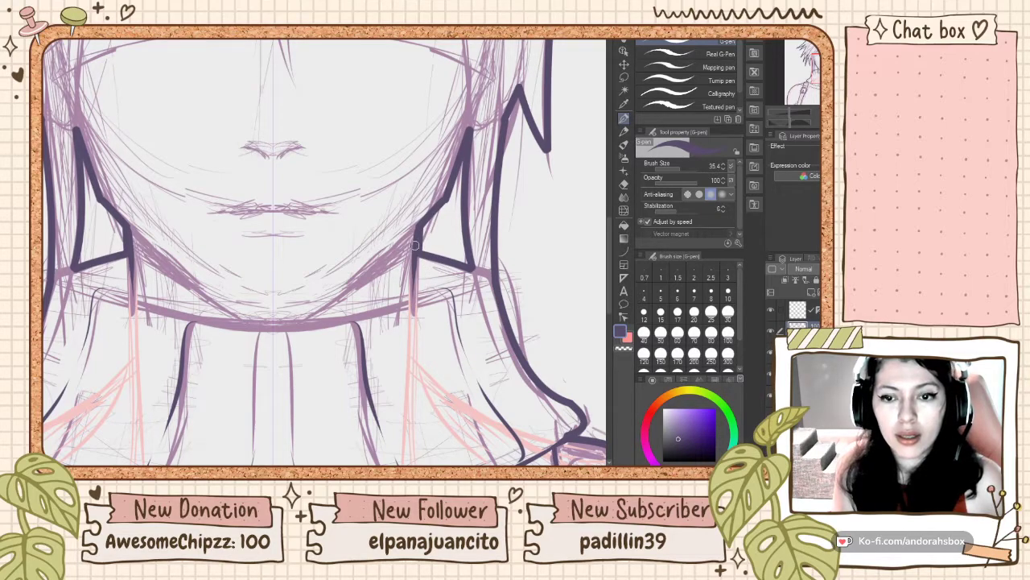
left_click_drag(415, 245, 411, 303)
Ink the curved upper edge of the turtleneck collar and thicken the neck lines that meet it
mouse_move(270, 325)
left_mouse_down()
mouse_move(461, 271)
mouse_move(420, 293)
left_mouse_up()
key("ctrl+z")
left_click_drag(417, 248, 421, 293)
key("ctrl+z")
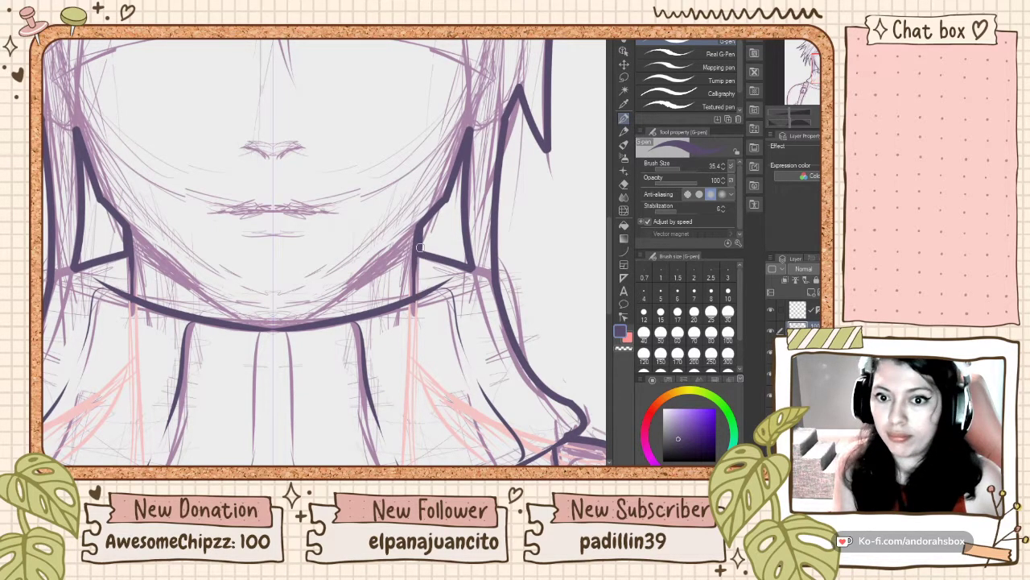
left_click_drag(419, 247, 415, 297)
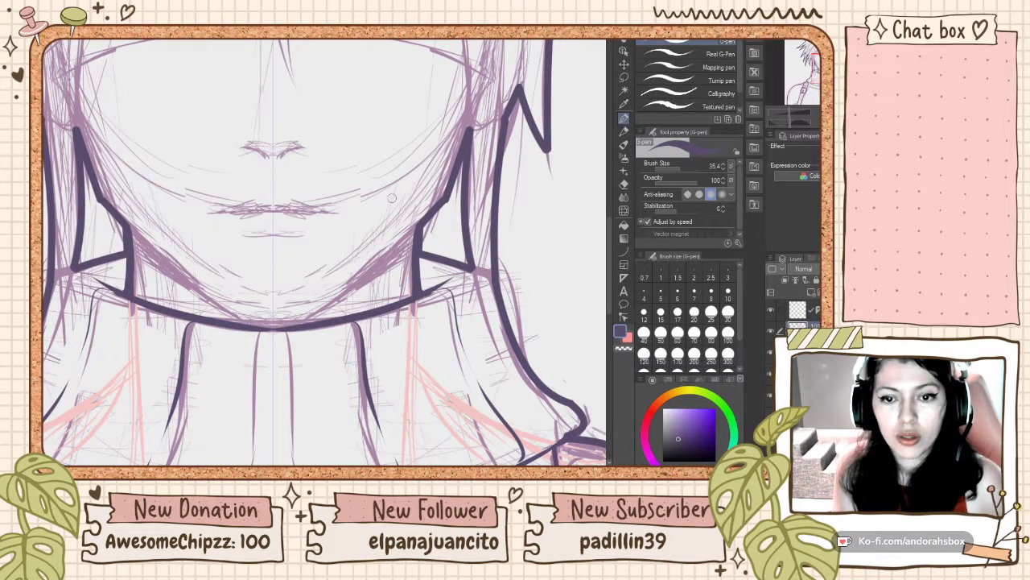
Ink the lower jawline rising from the chin toward the jaw corners, following the sketch
left_click_drag(306, 322, 413, 242)
key("ctrl+z")
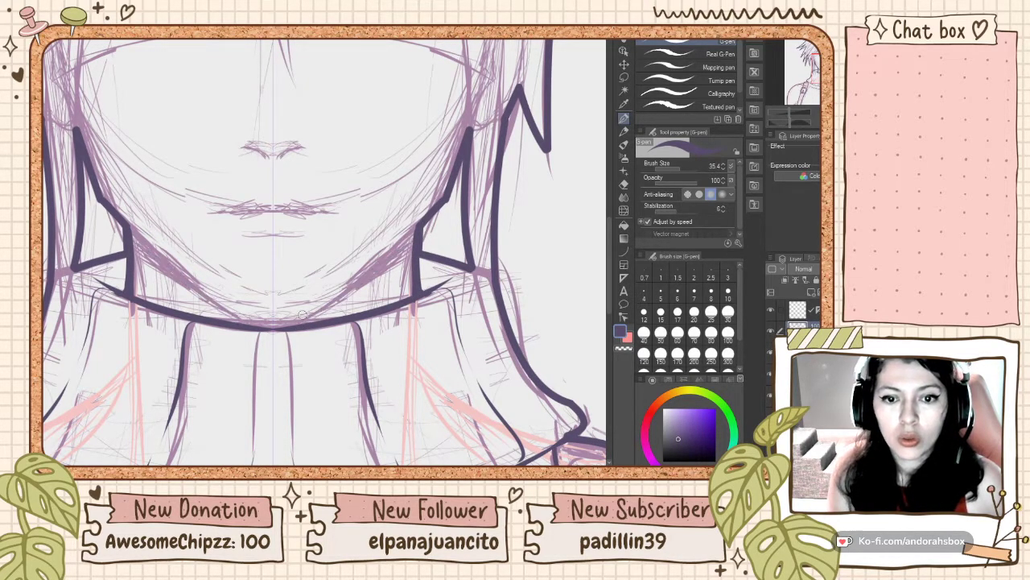
left_click_drag(274, 325, 440, 202)
key("ctrl+z")
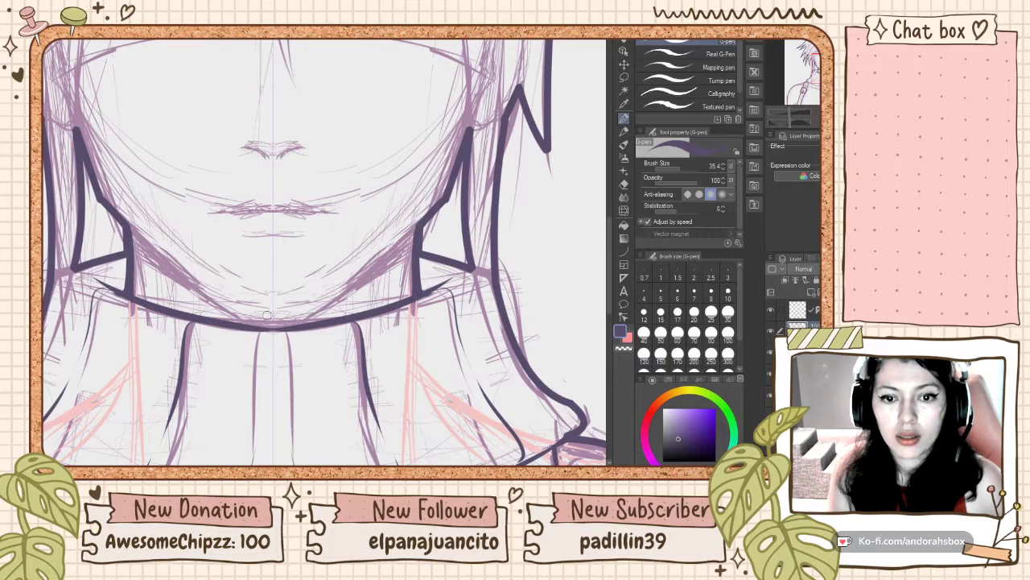
left_click_drag(290, 324, 417, 208)
left_click_drag(332, 295, 433, 206)
key("ctrl+z")
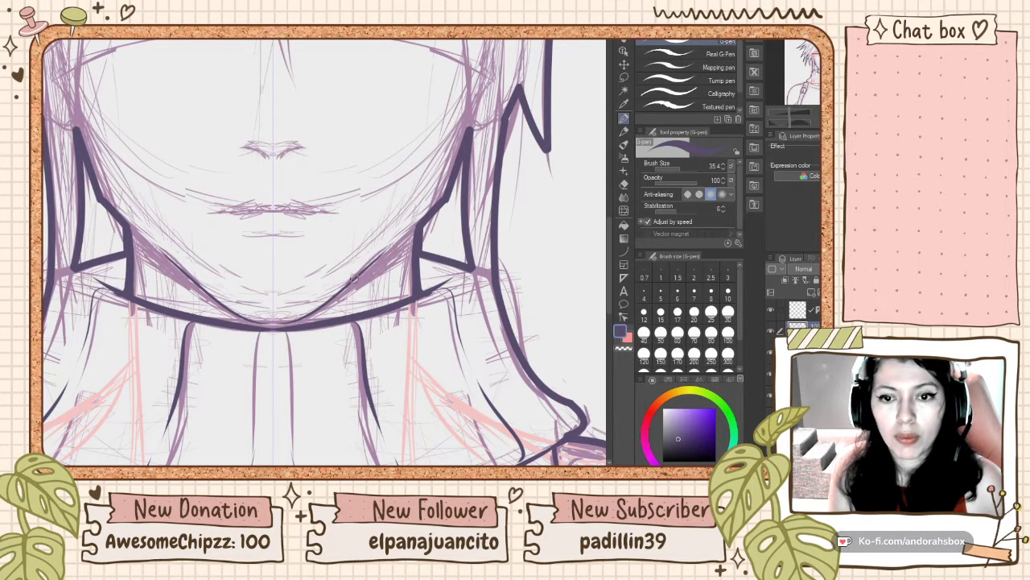
Extend the inked jawline up to the jaw corners and fill it into a thick tapered line
left_click_drag(353, 279, 427, 215)
left_click_drag(336, 298, 414, 244)
key("ctrl+z")
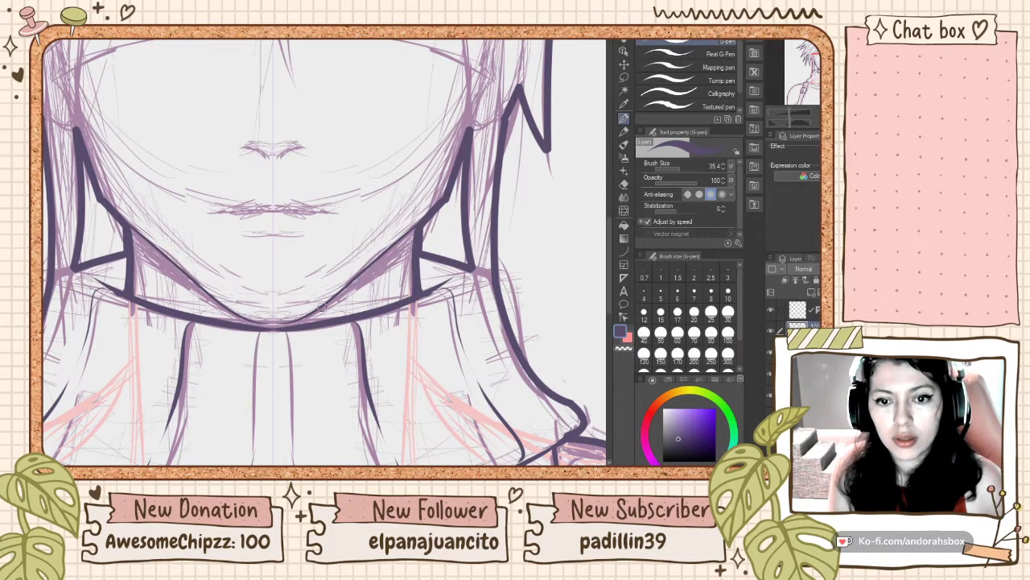
left_click_drag(320, 309, 419, 242)
left_click_drag(372, 266, 426, 221)
Draw a mirrored line along the jaw down to the chin tip with the Curve tool
scroll(425, 221, "down", 3)
scroll(463, 197, "up", 2)
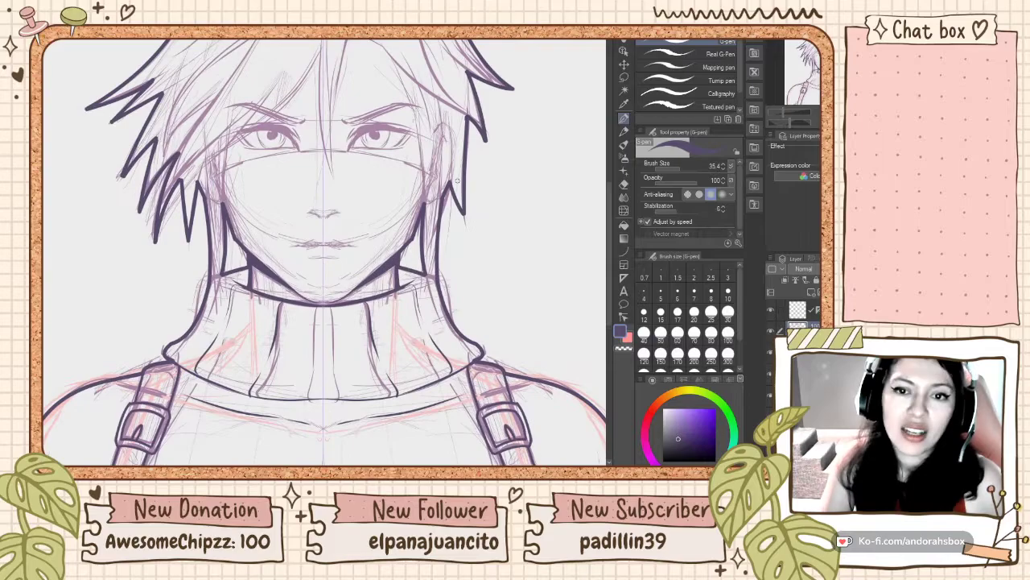
scroll(471, 196, "down", 1)
scroll(471, 196, "up", 1)
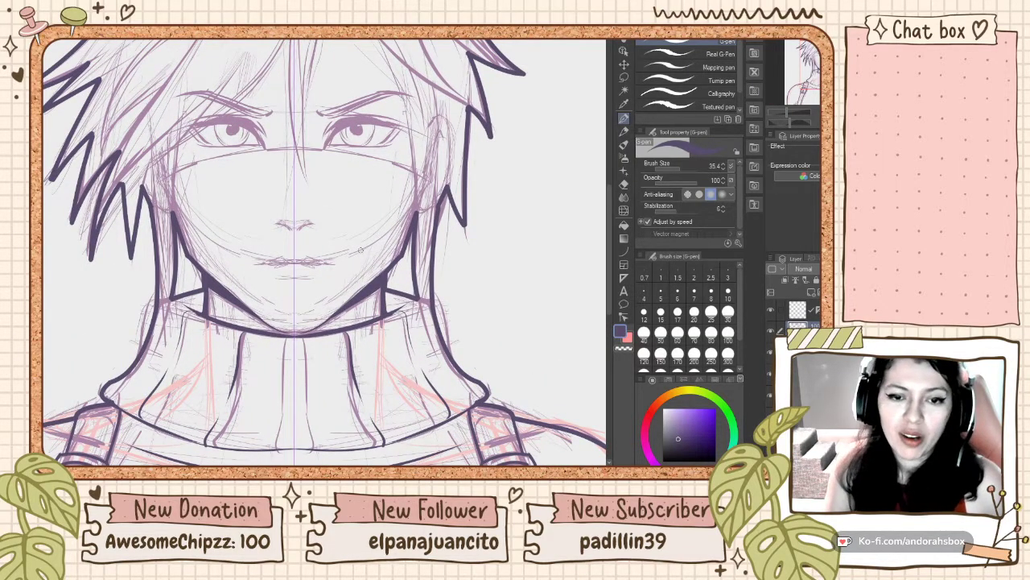
scroll(311, 265, "up", 2)
scroll(311, 264, "up", 2)
scroll(312, 264, "down", 3)
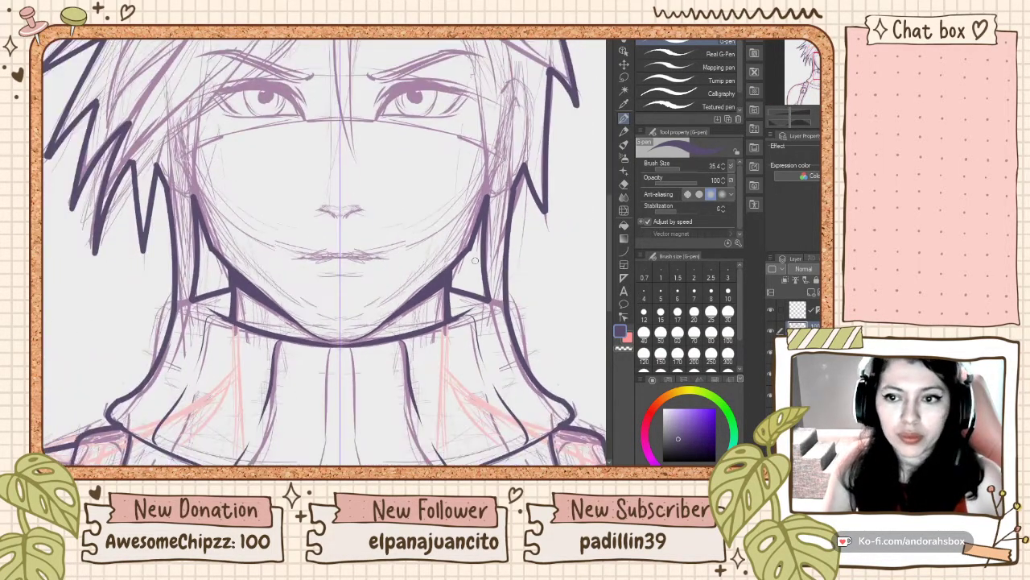
left_click(623, 253)
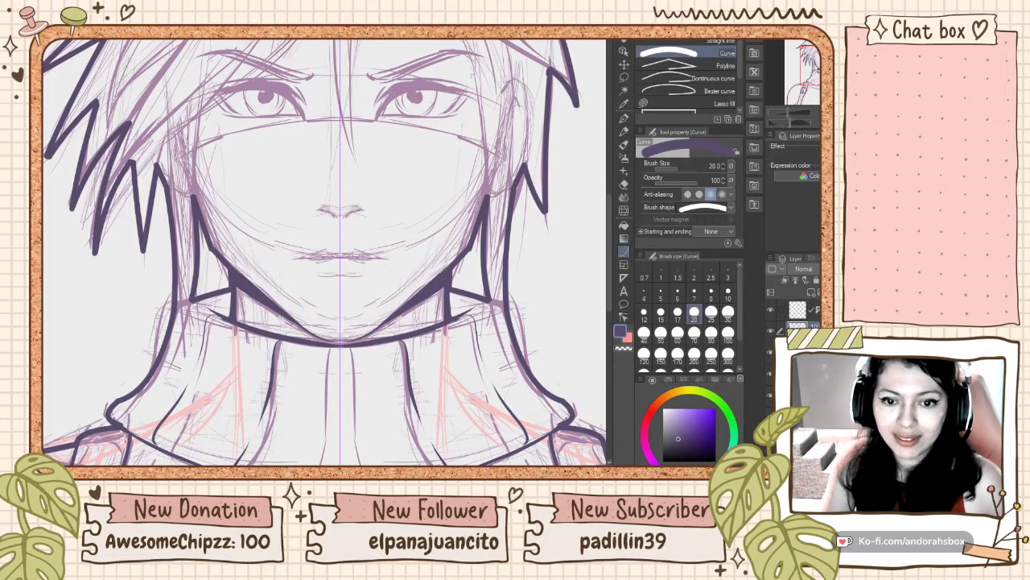
left_click_drag(278, 314, 401, 313)
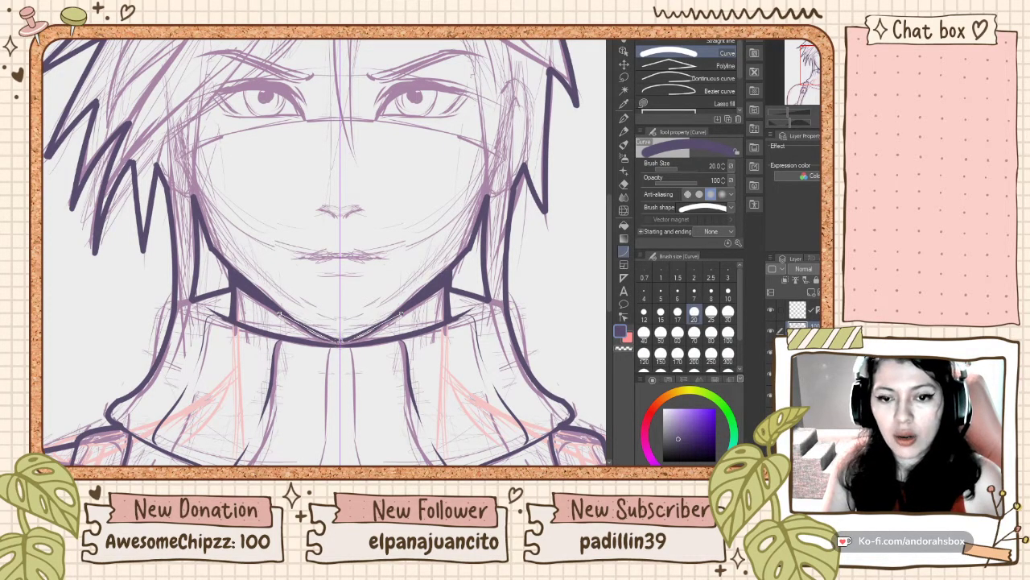
left_click(338, 343)
scroll(322, 292, "down", 1)
scroll(338, 322, "up", 3)
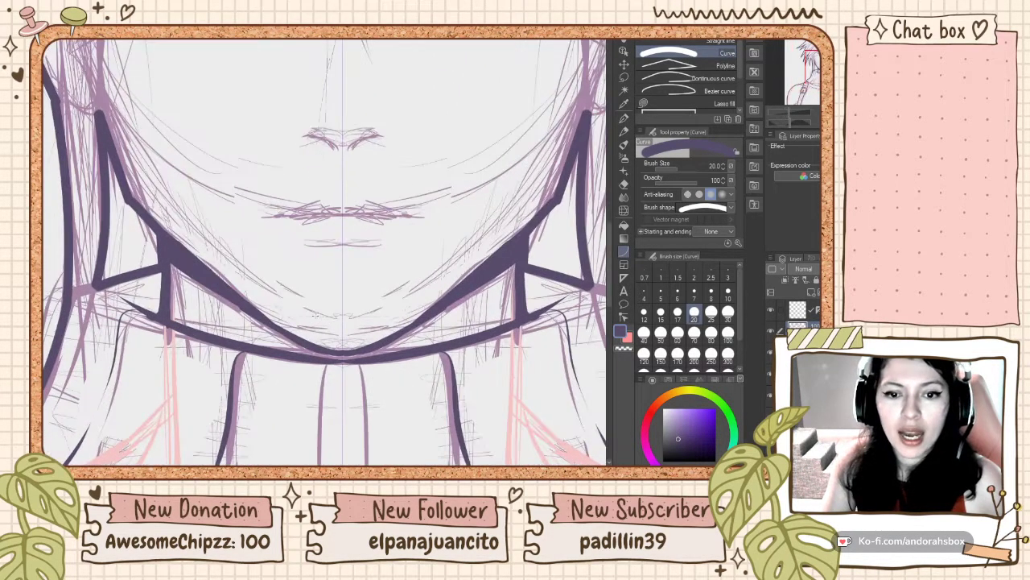
Smooth the jawline's inner edge into the chin with mirrored curves, redoing the last one
mouse_move(202, 278)
left_mouse_down()
mouse_move(282, 341)
mouse_move(294, 335)
mouse_move(322, 348)
left_mouse_up()
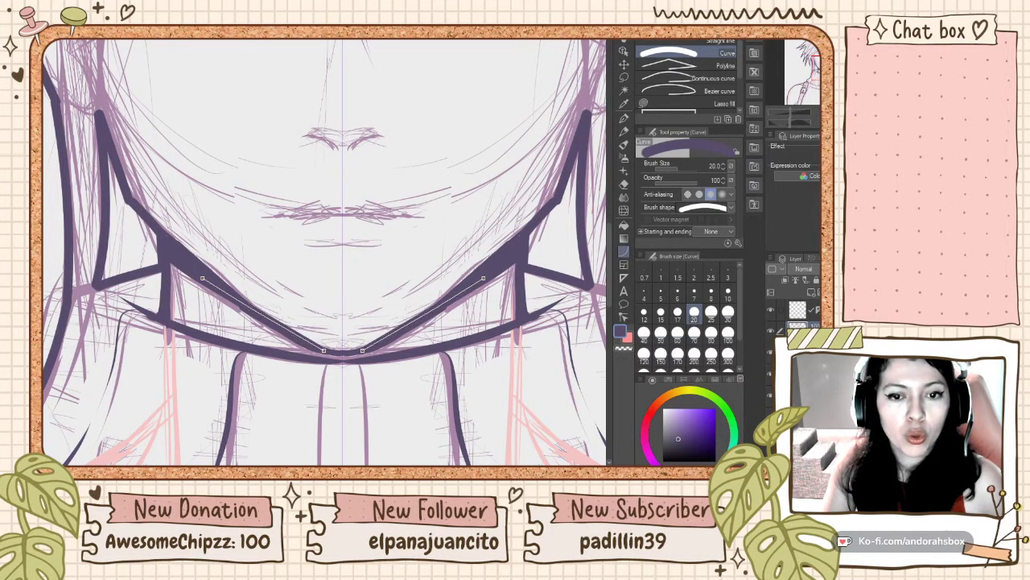
left_click(234, 294)
left_click_drag(216, 275, 324, 350)
left_click(324, 350)
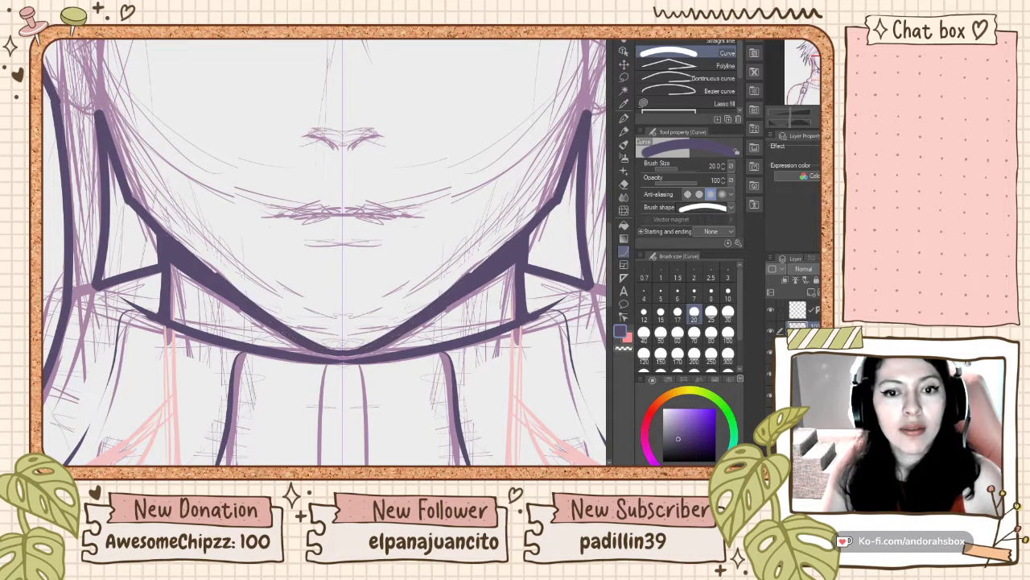
key("ctrl+z")
left_click_drag(213, 274, 327, 348)
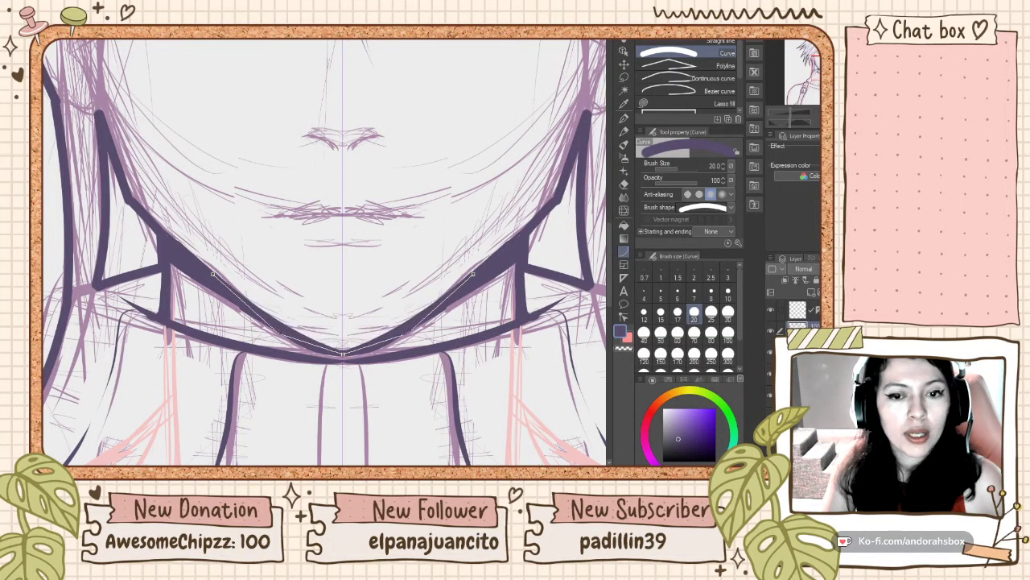
left_click(280, 310)
scroll(280, 309, "down", 2)
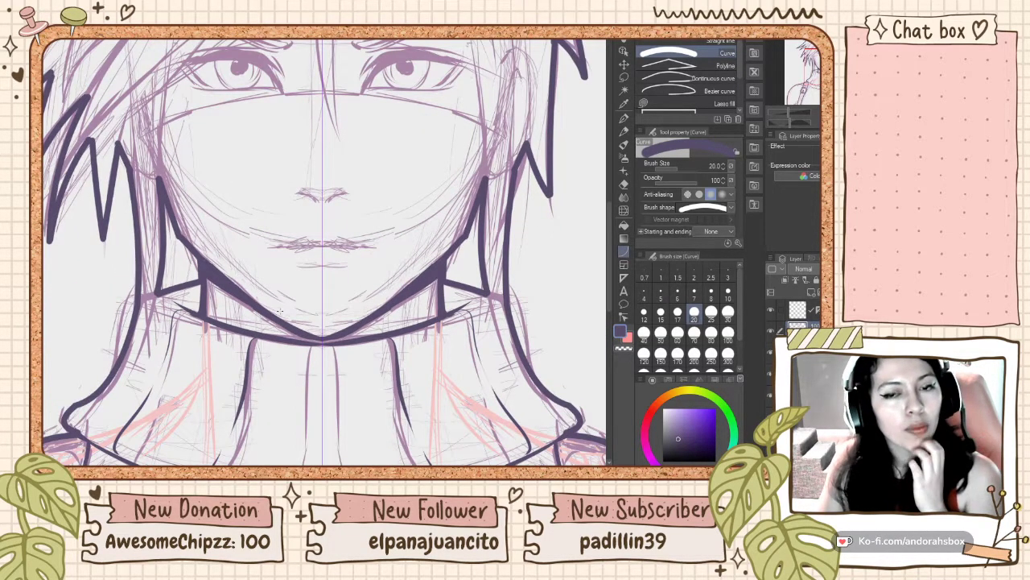
Ink the face's side contours from beside the eyes down to the cheeks with the G-pen
left_click(624, 119)
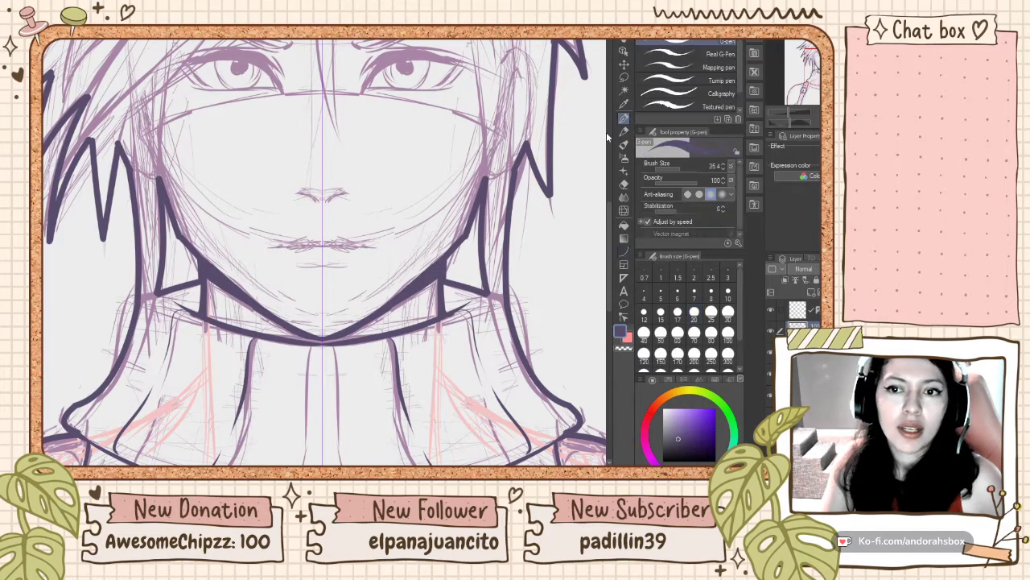
scroll(317, 218, "down", 2)
scroll(293, 206, "up", 1)
scroll(293, 207, "up", 1)
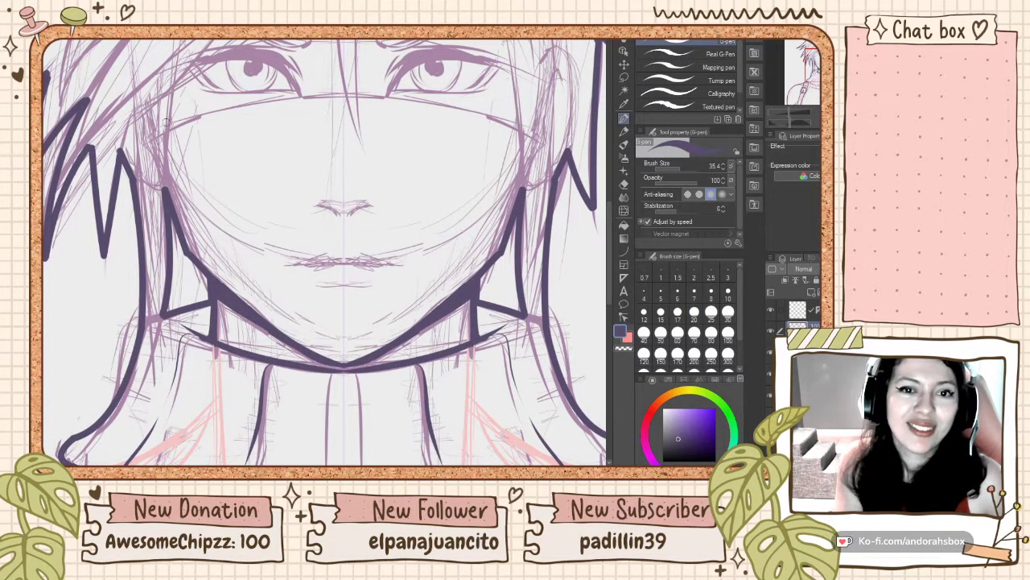
left_click_drag(176, 84, 165, 186)
key("ctrl+z")
left_click_drag(174, 85, 166, 189)
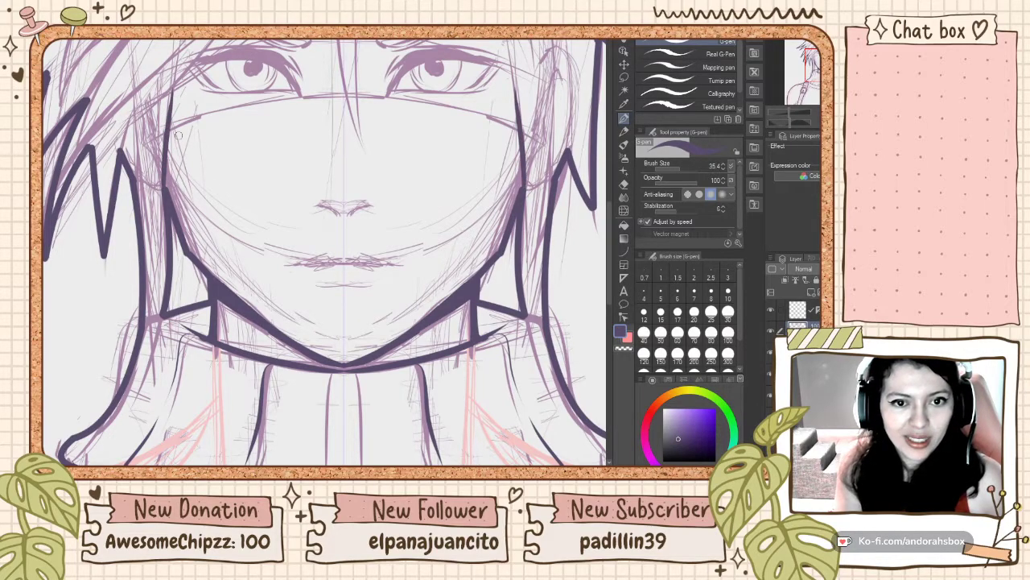
Thicken the cheek contours, refine where they meet the jawline, and restore the dark purple drawing colour
left_click_drag(170, 114, 179, 208)
key("ctrl+z")
mouse_move(172, 112)
left_mouse_down()
mouse_move(170, 198)
mouse_move(210, 268)
left_mouse_up()
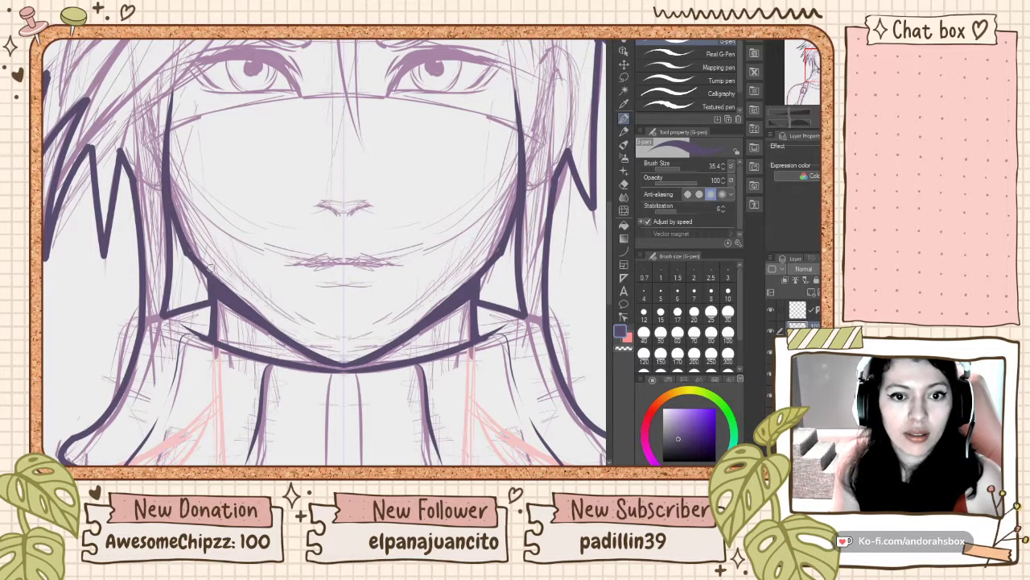
key("ctrl+z")
left_click_drag(178, 228, 227, 269)
key("ctrl+z")
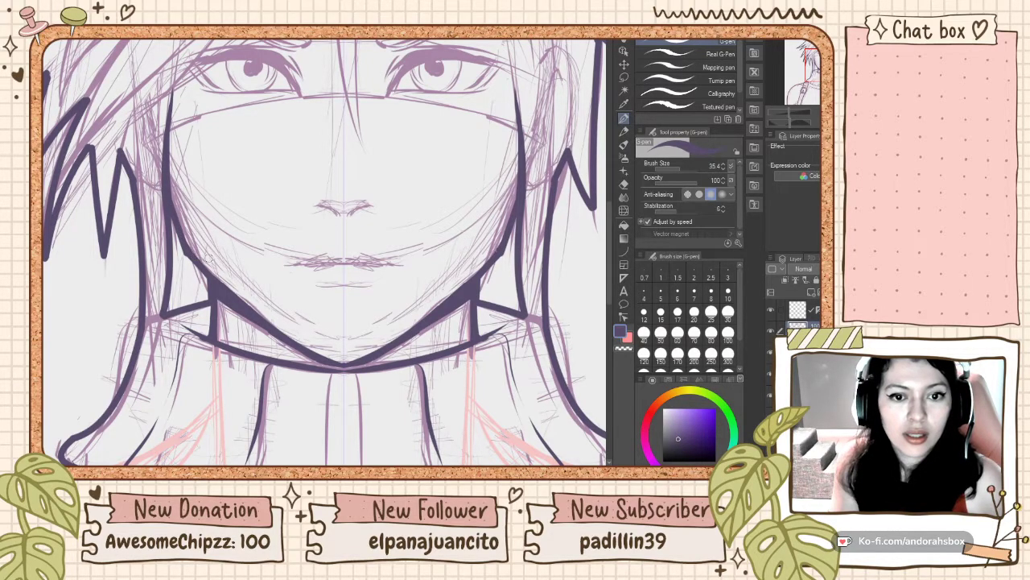
key("ctrl+z")
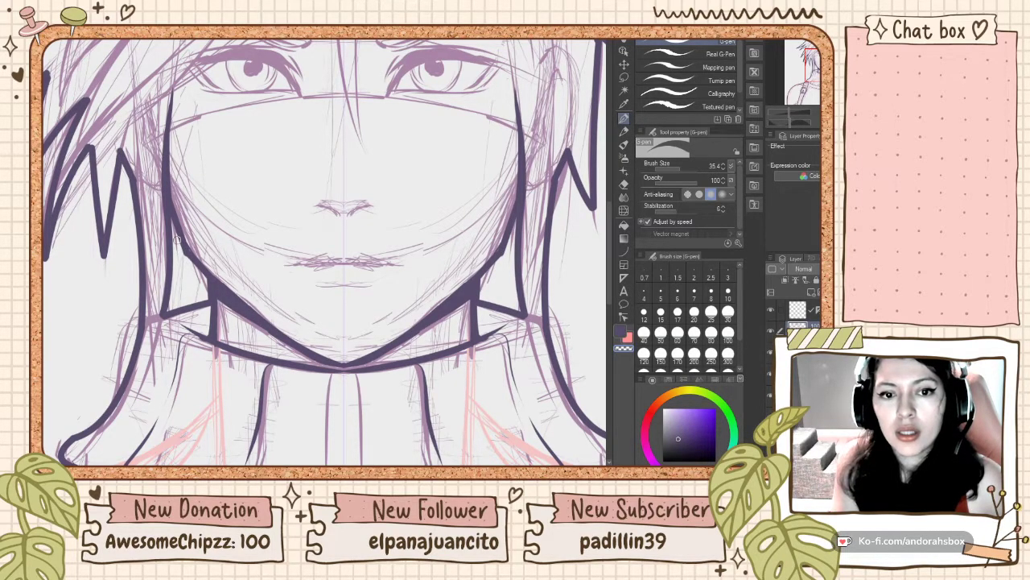
left_click(620, 333)
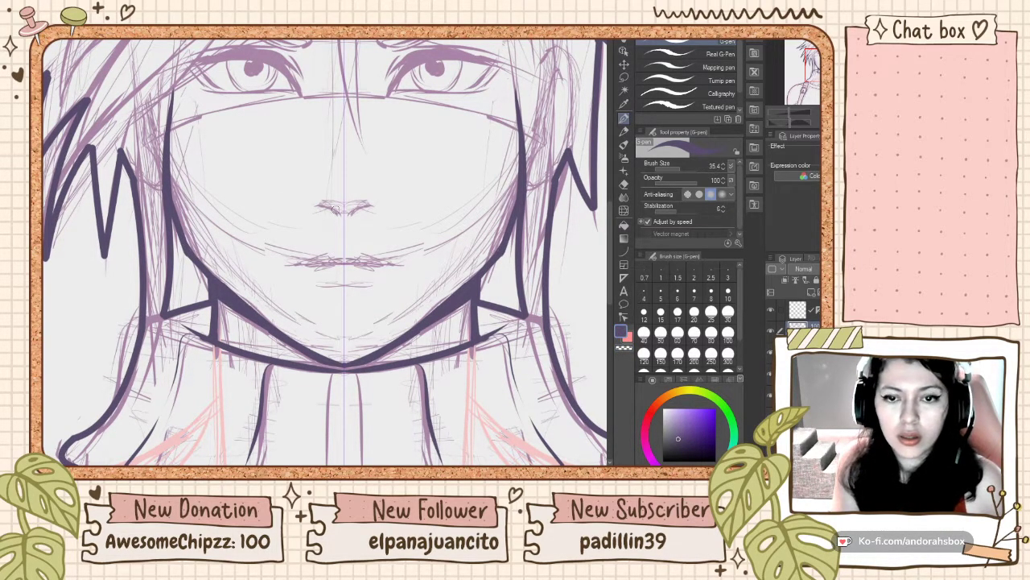
Ink the underside of the nose and the mouth line over the sketch
left_click_drag(320, 209, 335, 210)
key("ctrl+z")
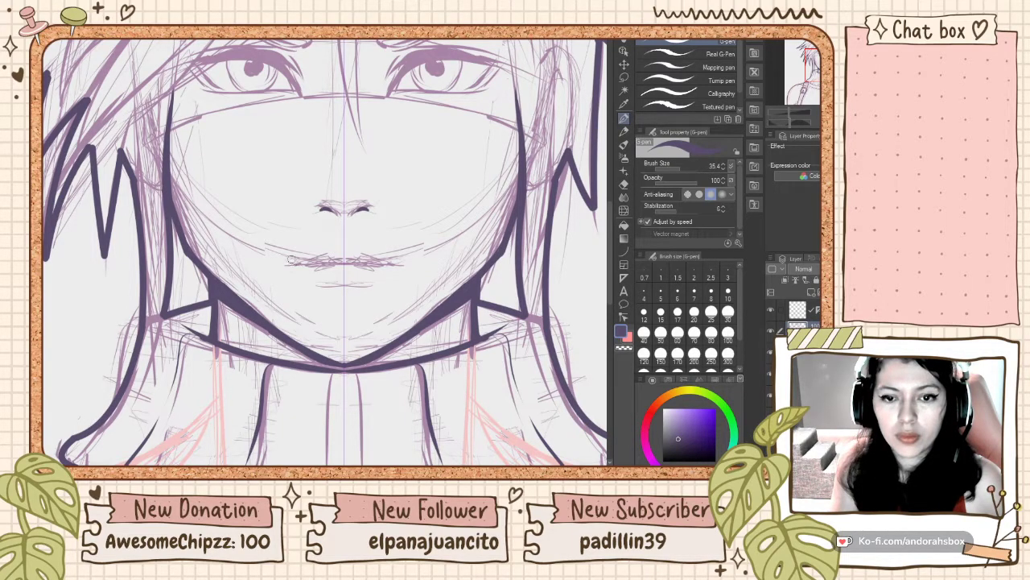
left_click_drag(290, 259, 339, 262)
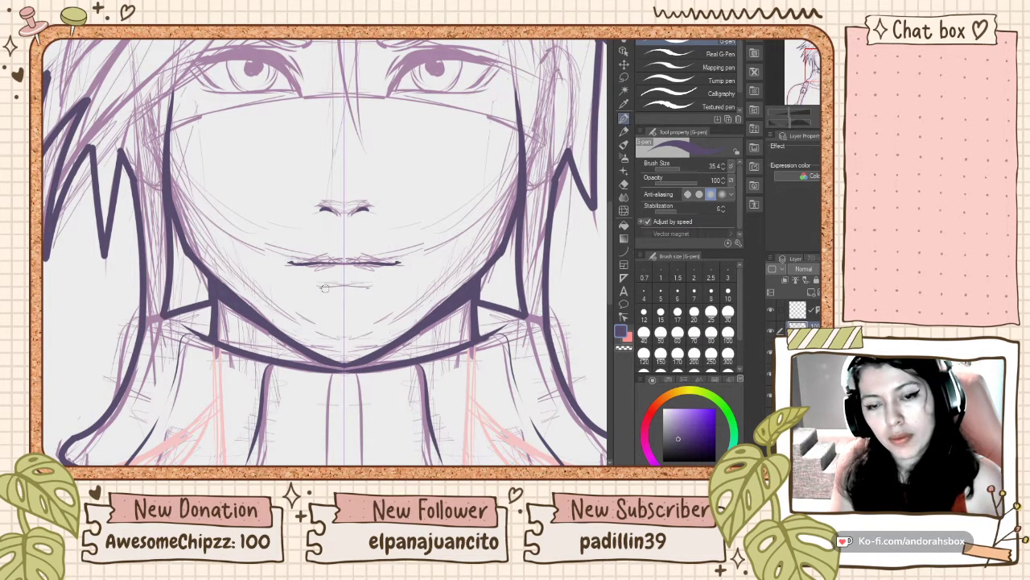
left_click_drag(326, 287, 351, 284)
key("ctrl+z")
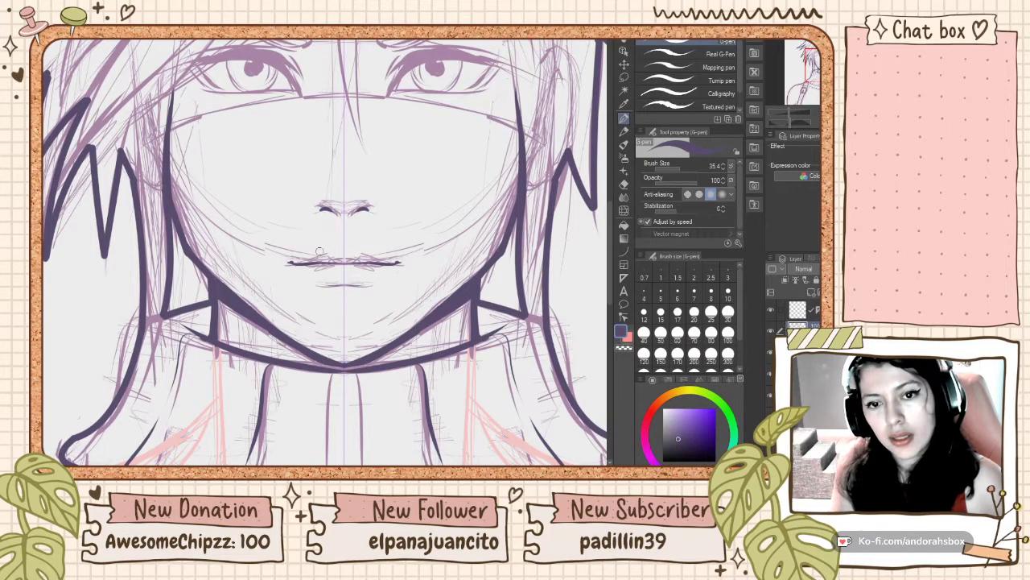
Review the inked face, hair and collar both close up and across the whole canvas
scroll(342, 248, "down", 3)
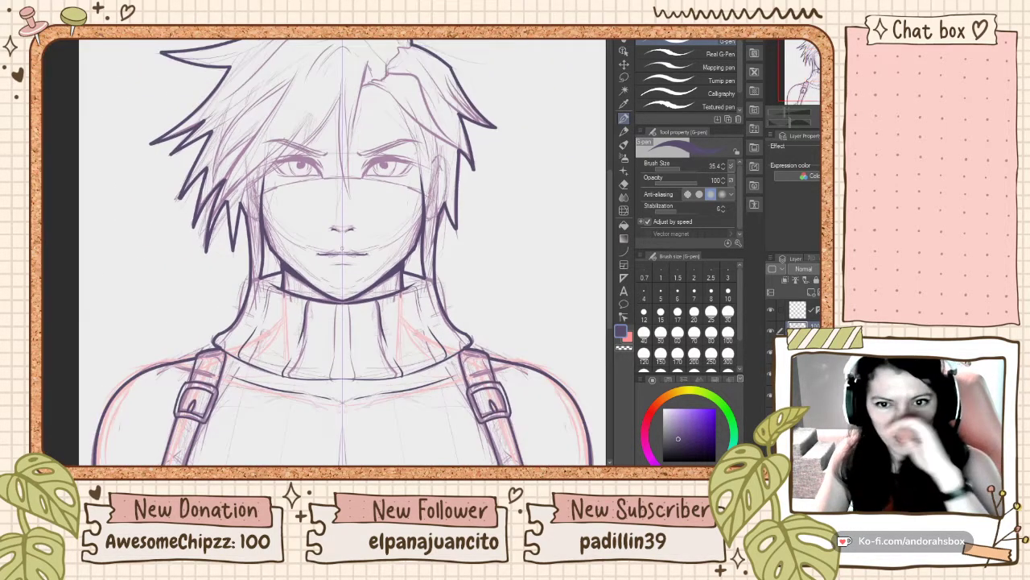
scroll(342, 248, "down", 2)
scroll(371, 177, "up", 3)
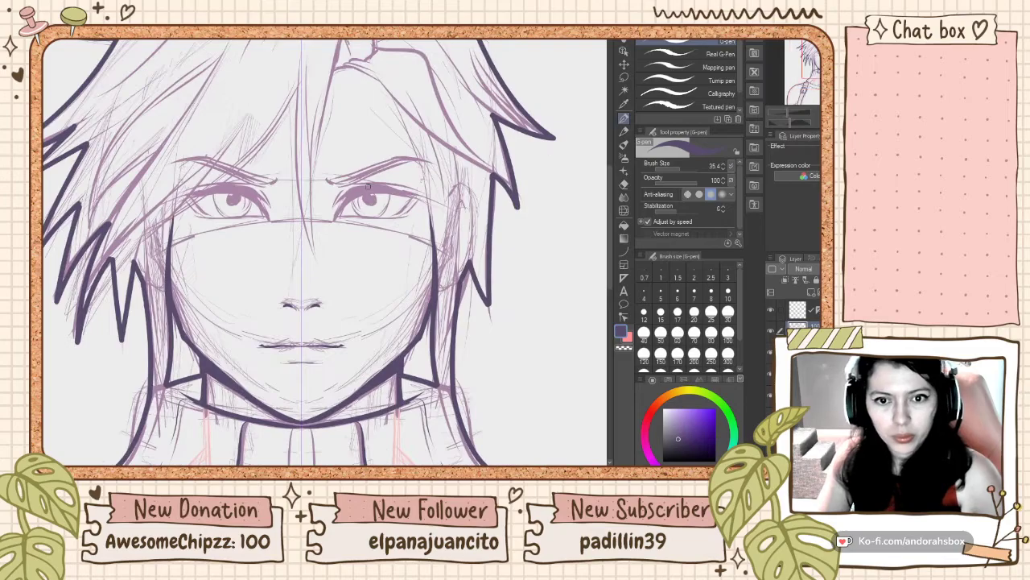
scroll(367, 187, "down", 1)
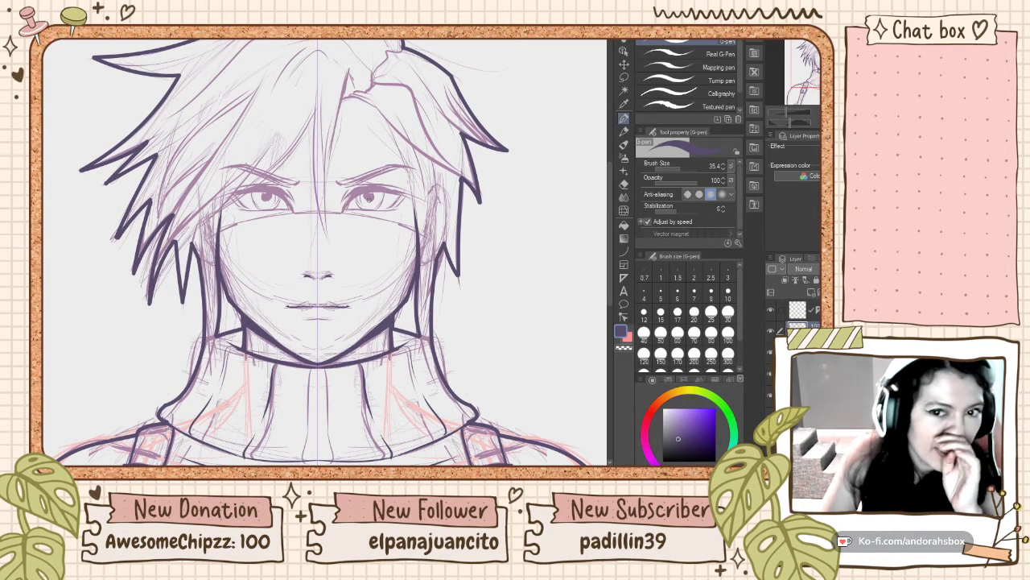
scroll(352, 163, "up", 2)
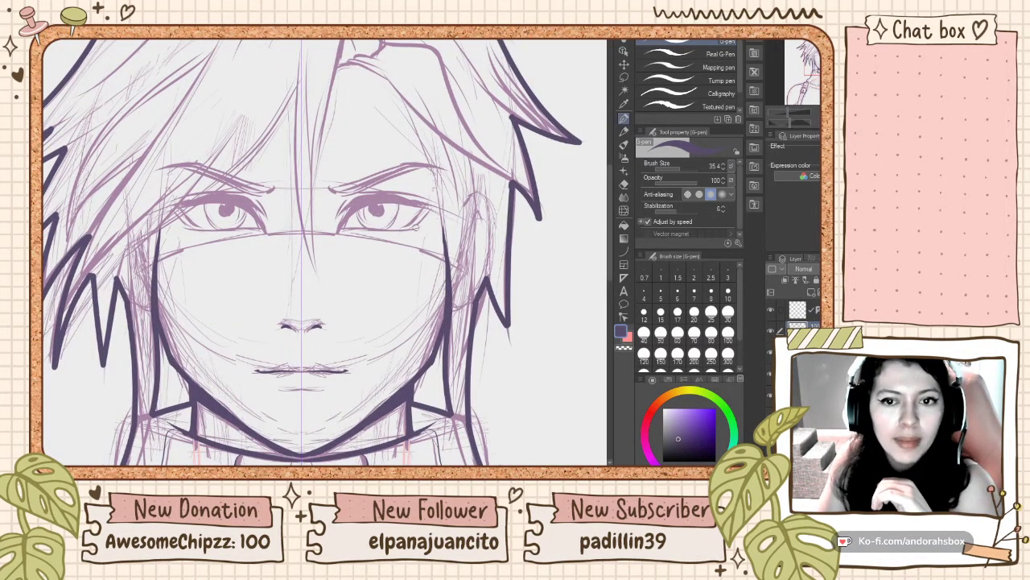
scroll(416, 228, "down", 2)
scroll(399, 210, "down", 1)
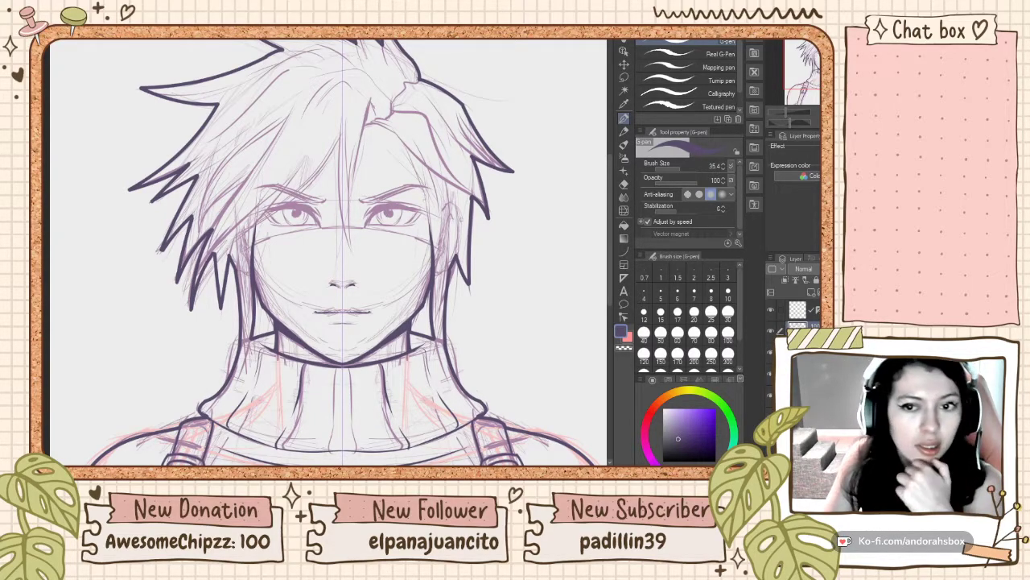
scroll(337, 196, "up", 3)
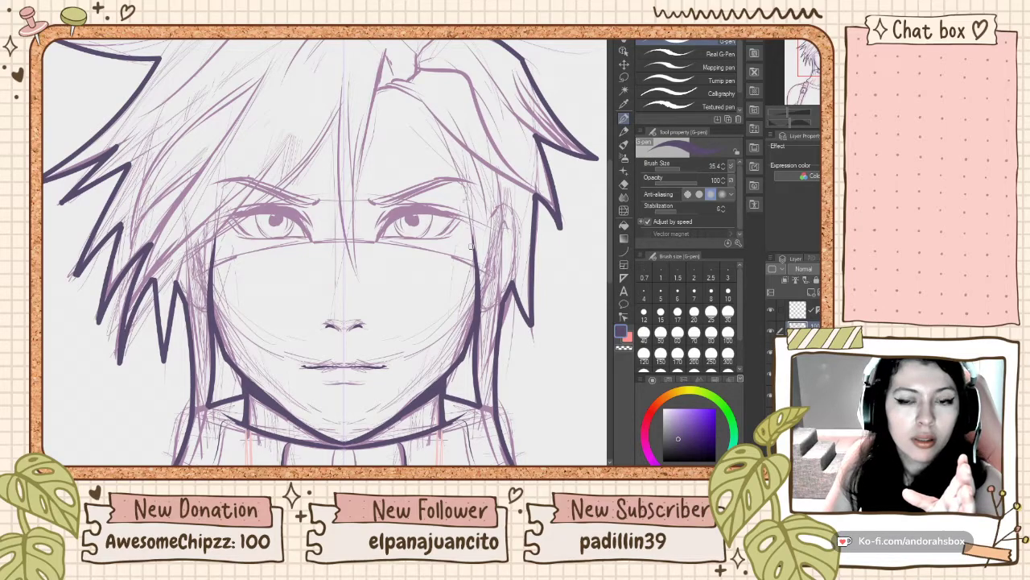
scroll(470, 246, "down", 5)
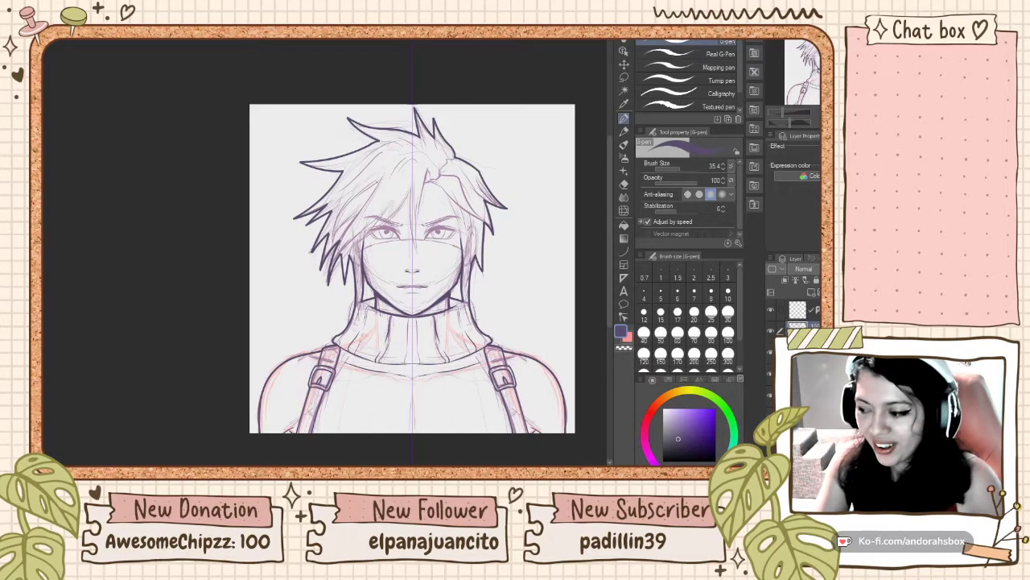
Ink the upper lash line of both eyes from the inner corners toward the outer corners with mirrored G-pen strokes
scroll(470, 239, "down", 1)
scroll(470, 239, "up", 4)
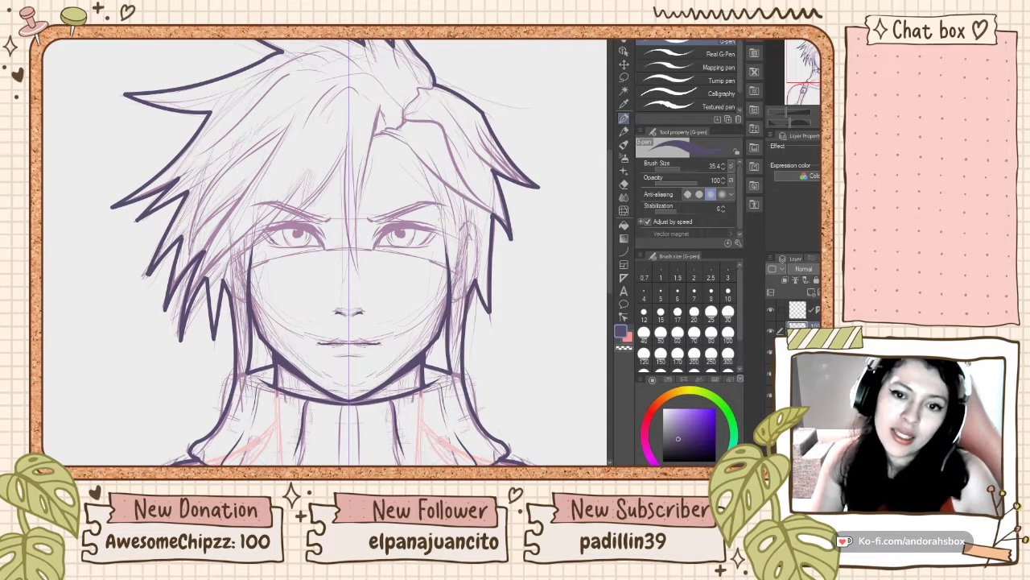
scroll(405, 253, "up", 1)
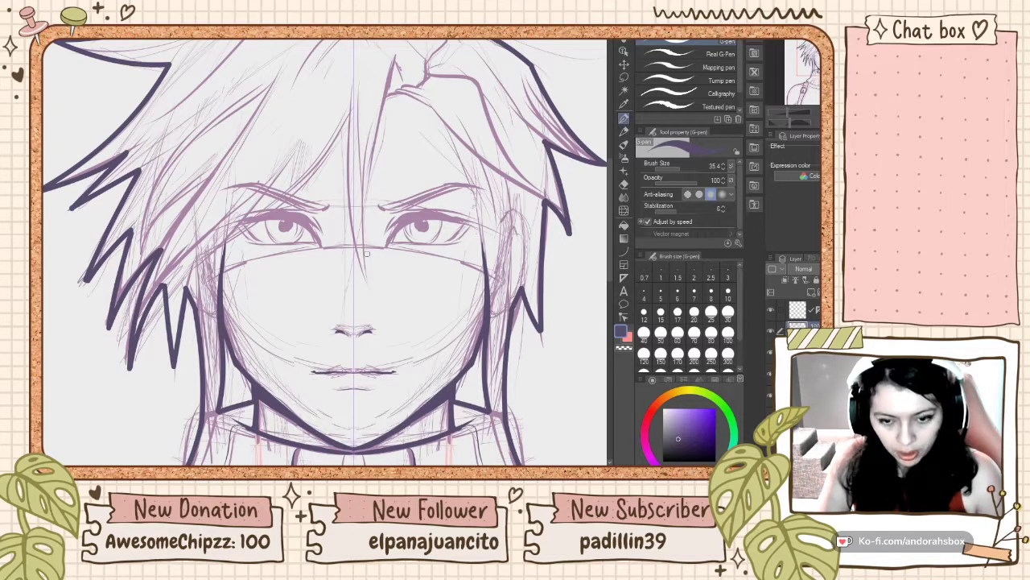
scroll(366, 254, "down", 1)
scroll(387, 234, "up", 2)
scroll(403, 218, "down", 2)
scroll(417, 201, "up", 1)
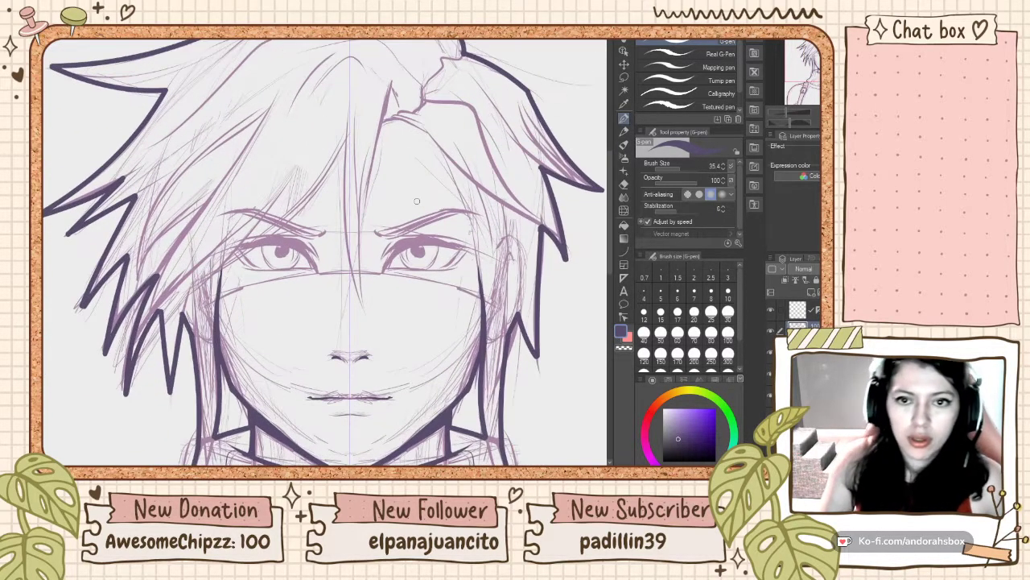
scroll(441, 239, "up", 1)
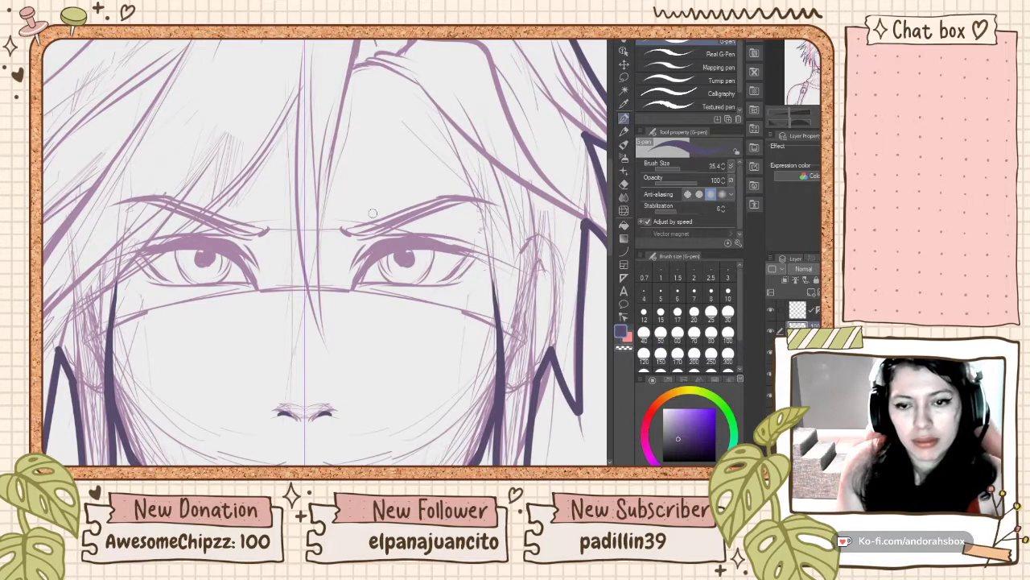
left_click_drag(355, 285, 387, 253)
key("ctrl+z")
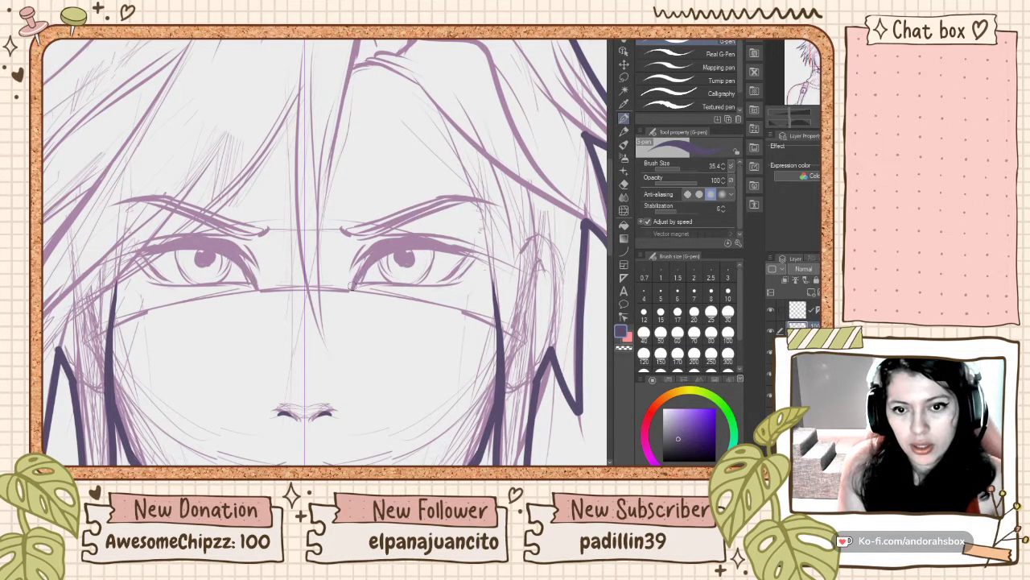
mouse_move(353, 288)
left_mouse_down()
mouse_move(392, 253)
mouse_move(352, 287)
mouse_move(439, 243)
mouse_move(427, 256)
mouse_move(378, 260)
mouse_move(483, 258)
left_mouse_up()
key("ctrl+z")
left_click_drag(409, 246, 491, 261)
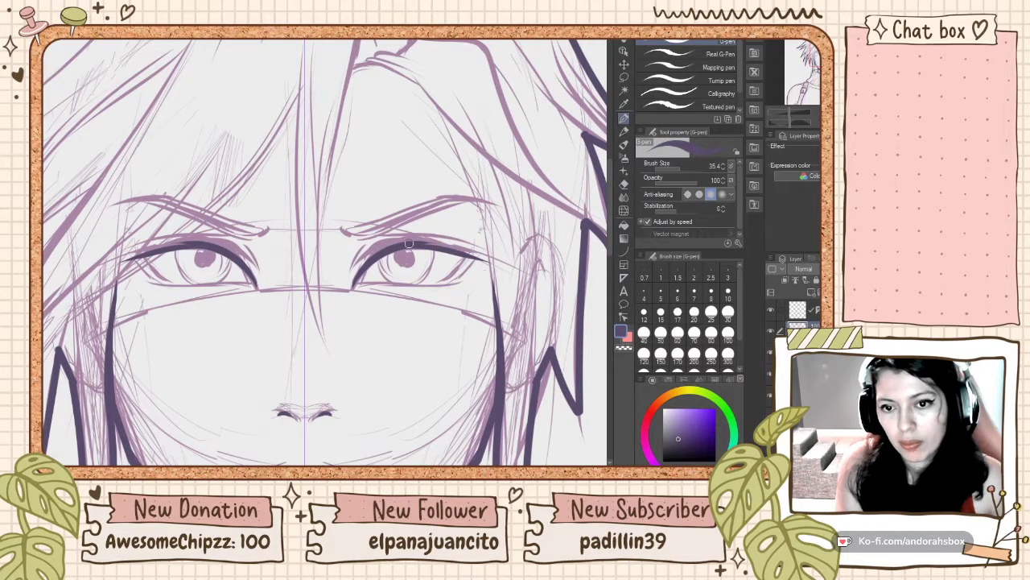
Redraw the tapered outer ends of the upper lash lines and thicken the arch above the irises
left_click_drag(409, 244, 488, 258)
key("ctrl+z")
left_click_drag(409, 247, 487, 258)
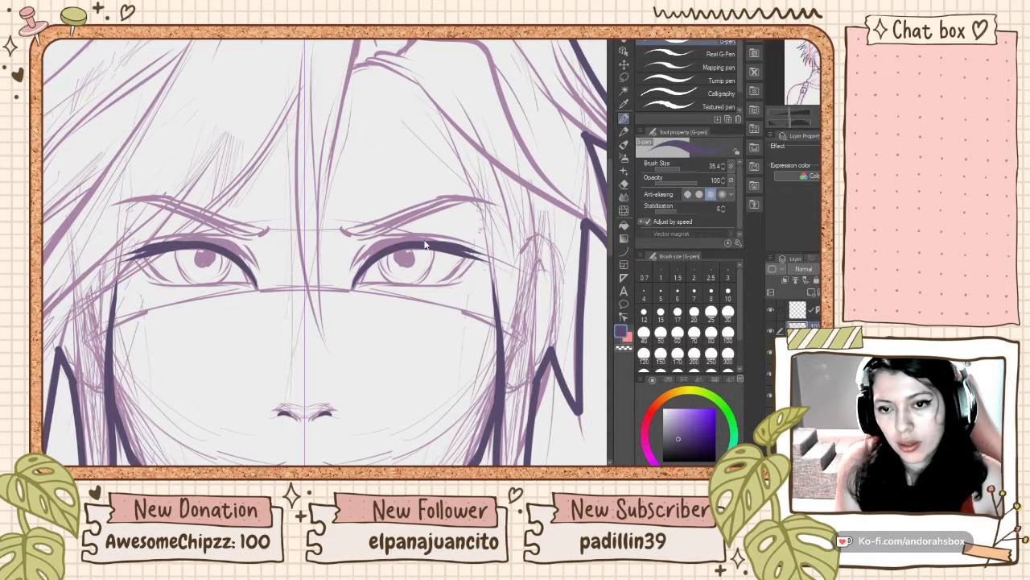
key("ctrl+z")
left_click_drag(425, 244, 487, 255)
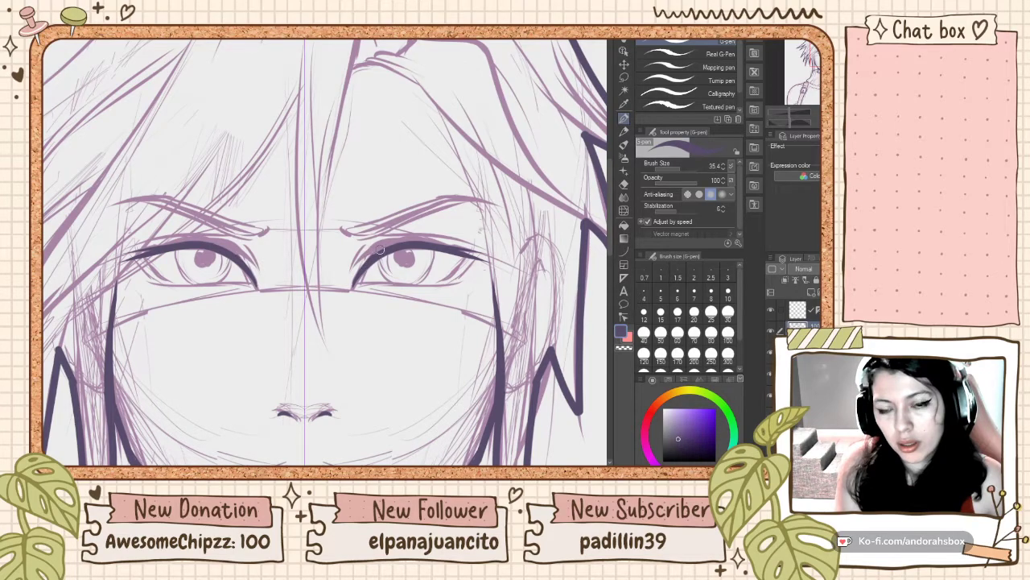
left_click_drag(382, 250, 410, 242)
mouse_move(351, 266)
left_mouse_down()
mouse_move(391, 243)
mouse_move(439, 237)
left_mouse_up()
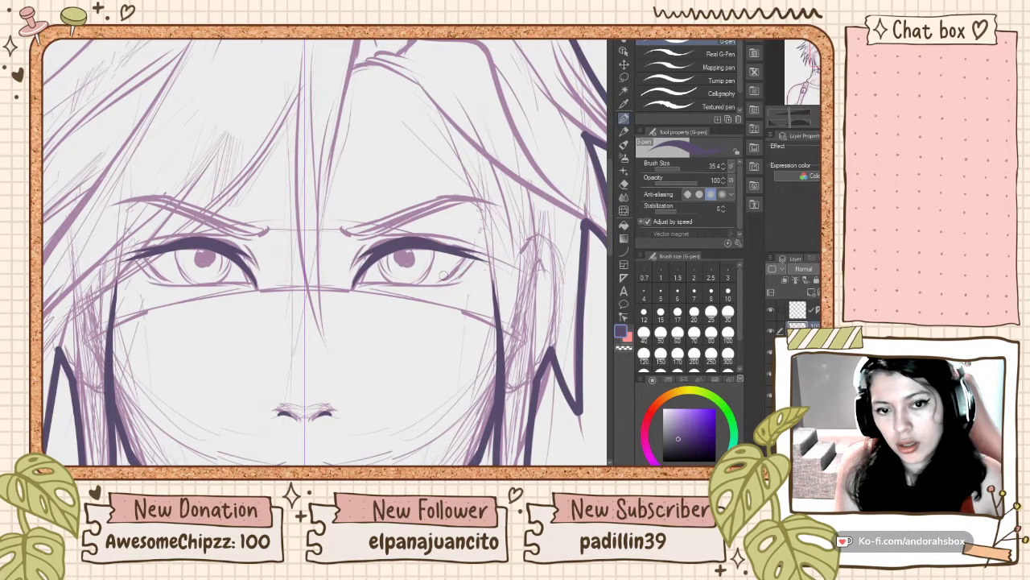
key("ctrl+z")
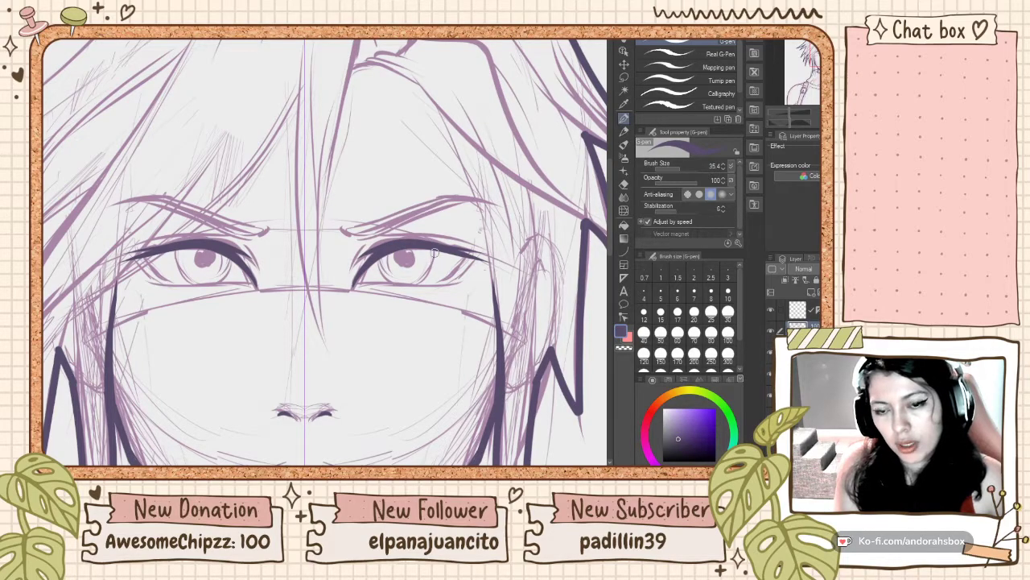
Ink the short outer section of the lower eyelids up to the outer corners of the eyes
left_click_drag(442, 280, 465, 259)
key("ctrl+z")
key("ctrl+z")
key("ctrl+z")
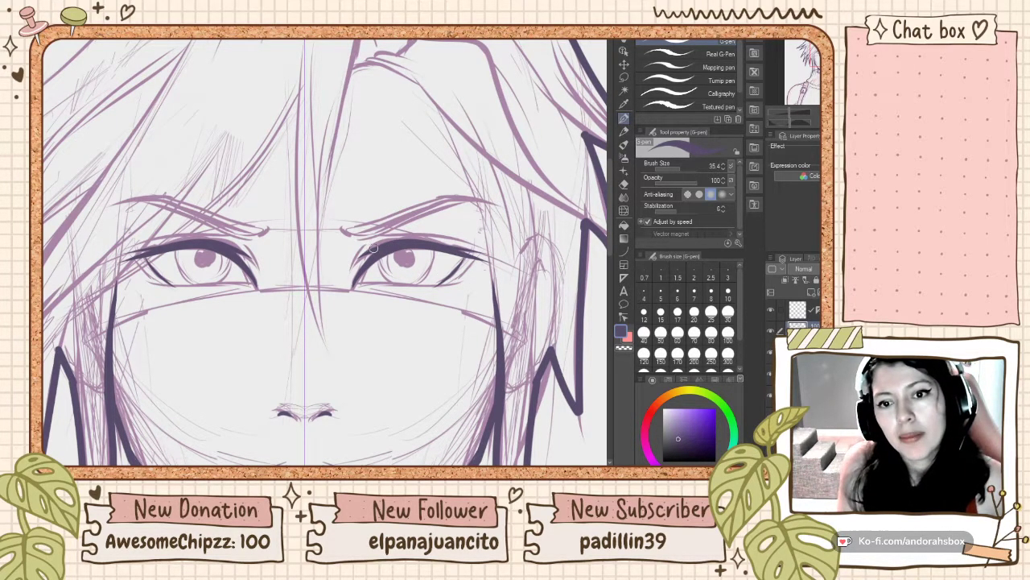
Refine the outer sweep of the upper lids and add short lashes below the outer corners of the eyes
left_click_drag(373, 248, 478, 263)
key("ctrl+z")
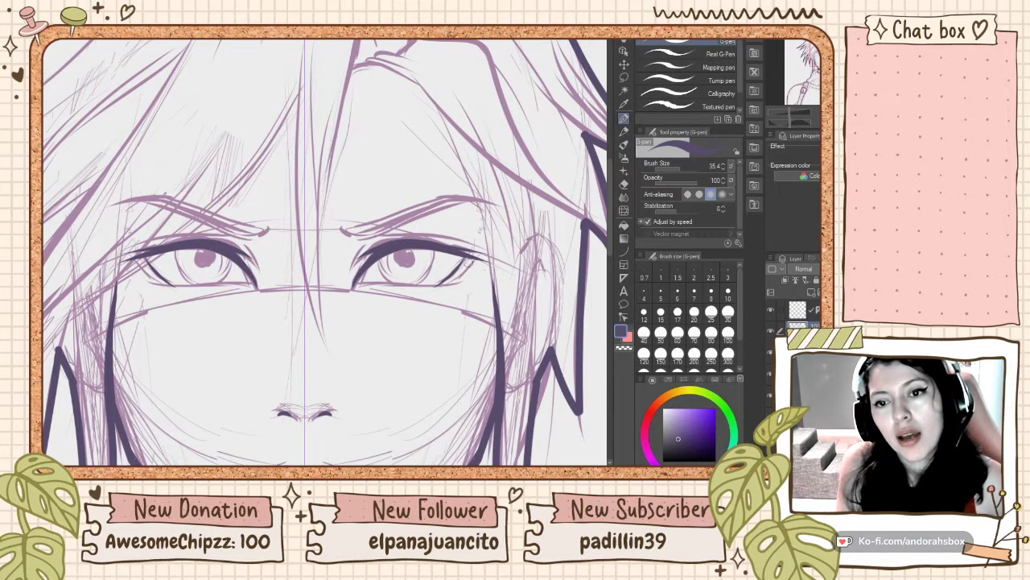
left_click_drag(373, 248, 474, 254)
key("ctrl+z")
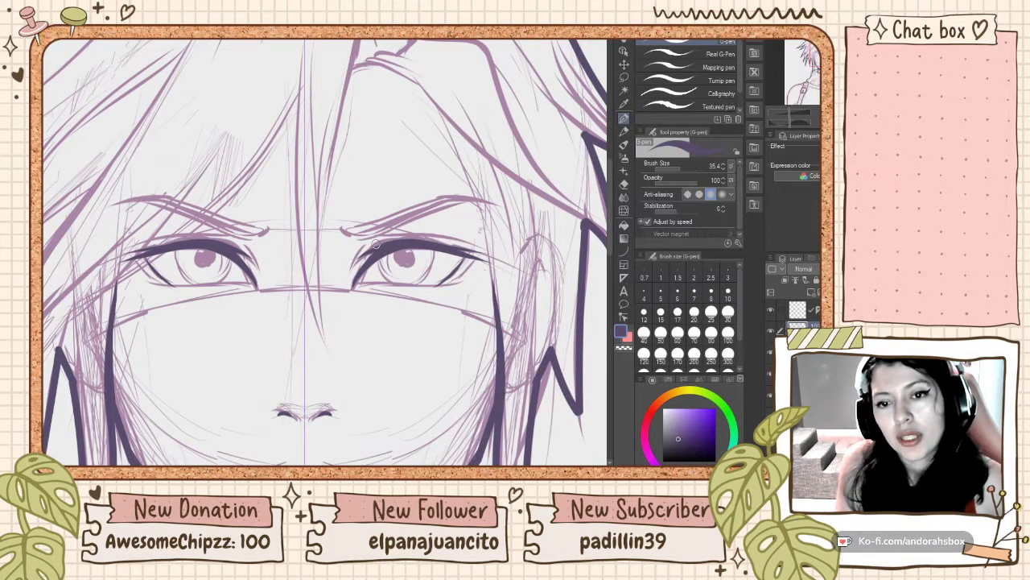
left_click_drag(384, 241, 483, 256)
key("ctrl+z")
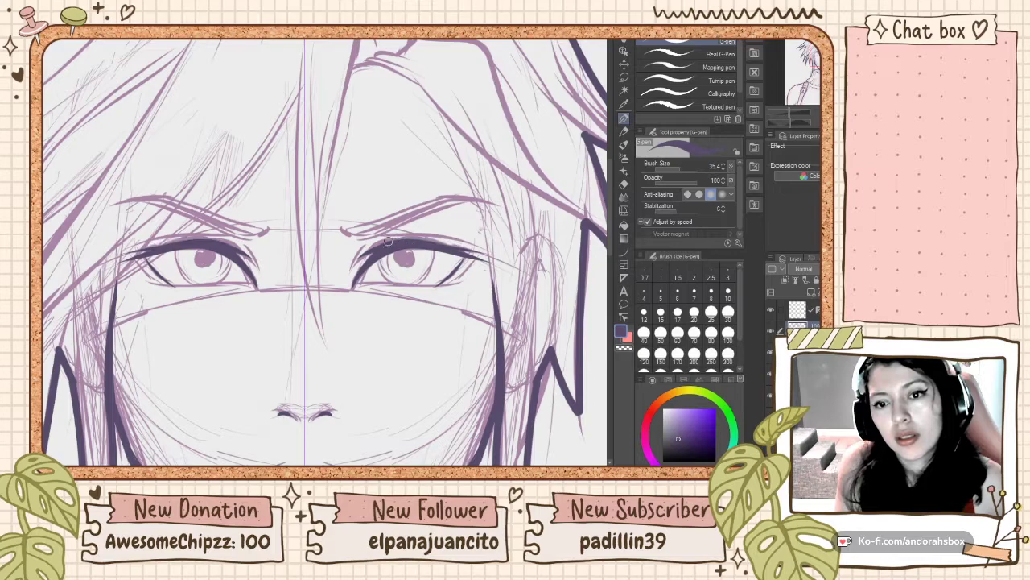
mouse_move(402, 240)
left_mouse_down()
mouse_move(475, 262)
mouse_move(468, 281)
mouse_move(443, 282)
mouse_move(467, 264)
mouse_move(455, 286)
mouse_move(443, 282)
mouse_move(470, 252)
mouse_move(472, 280)
left_mouse_up()
key("ctrl+z")
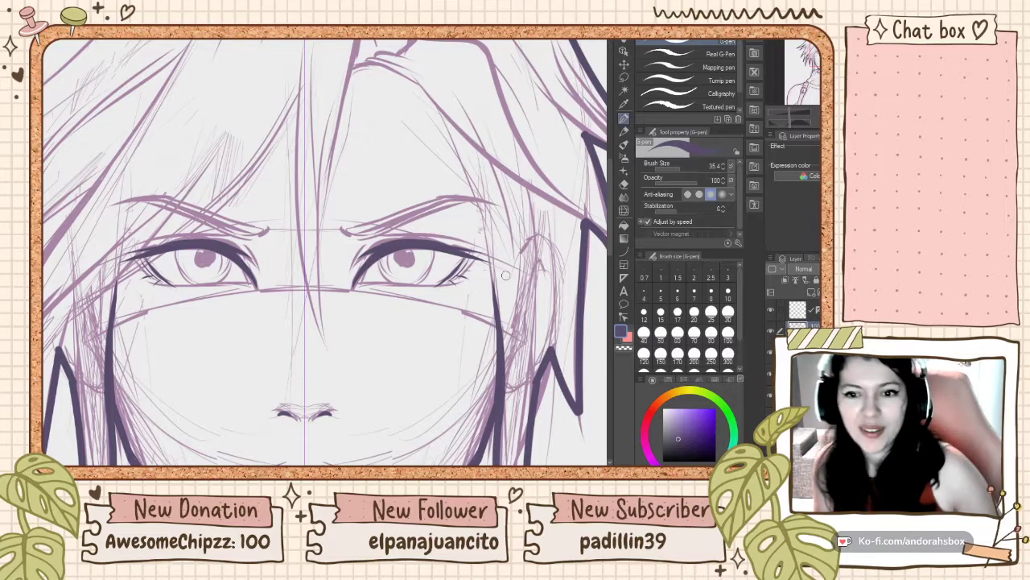
Ink the lower eyelid lines of both eyes over the sketch
scroll(505, 276, "down", 1)
scroll(459, 223, "down", 4)
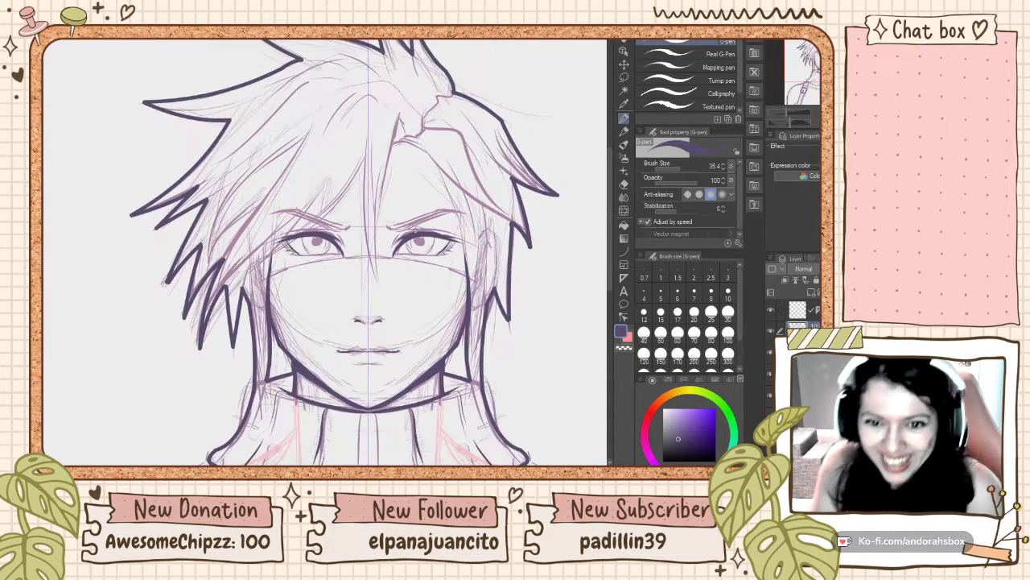
scroll(422, 254, "up", 4)
scroll(420, 254, "up", 2)
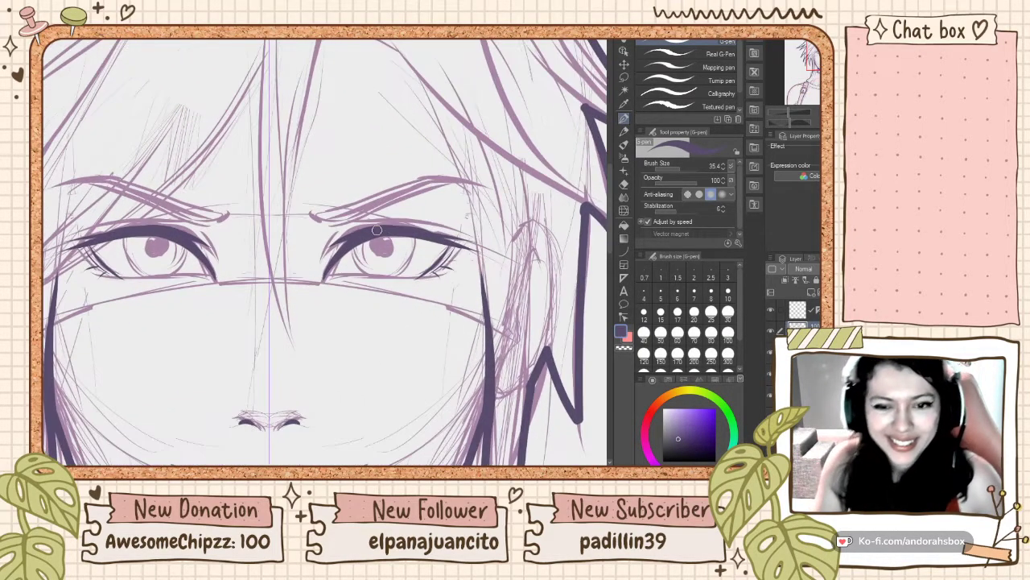
scroll(410, 237, "down", 2)
scroll(404, 224, "up", 2)
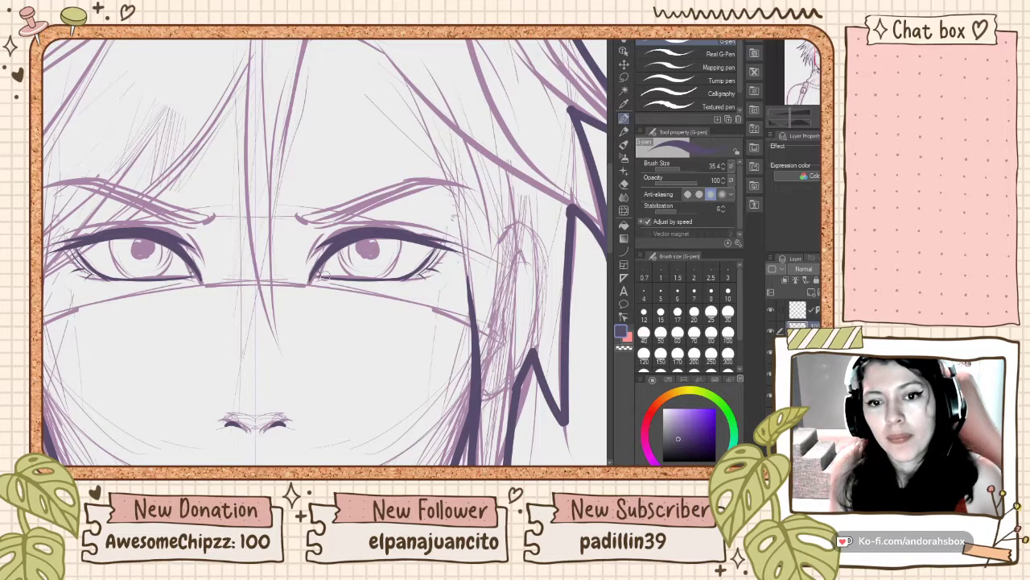
Thicken the side contours of the face along the cheeks with a mirrored stroke below eye level
scroll(344, 248, "down", 1)
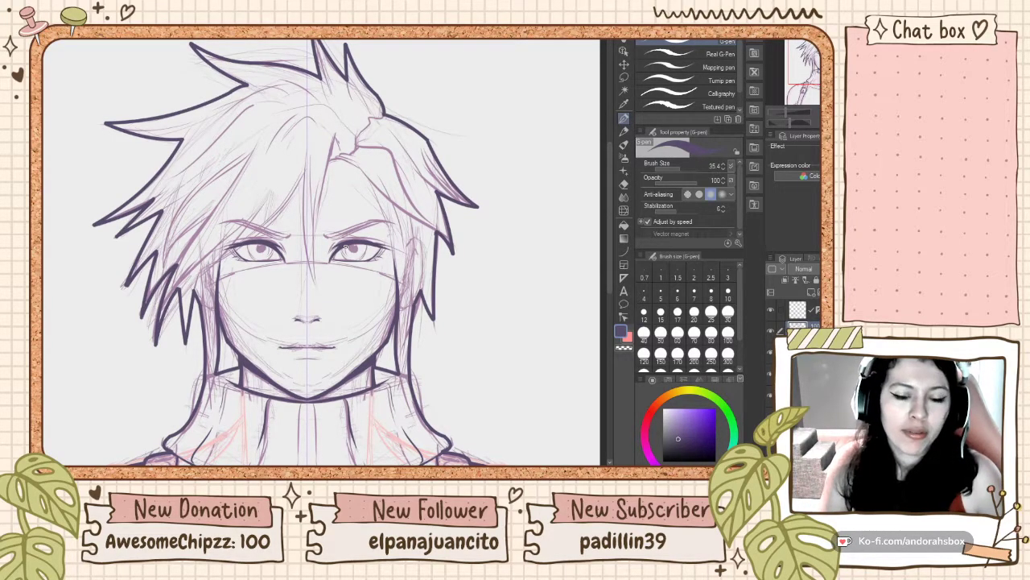
scroll(288, 276, "up", 3)
scroll(306, 278, "down", 2)
scroll(182, 317, "up", 2)
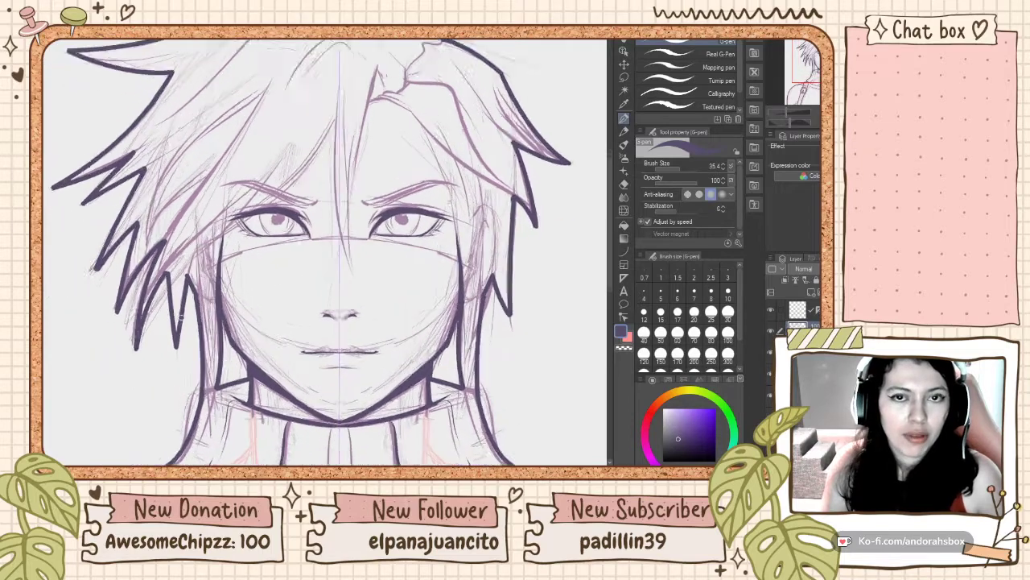
key("ctrl+plus")
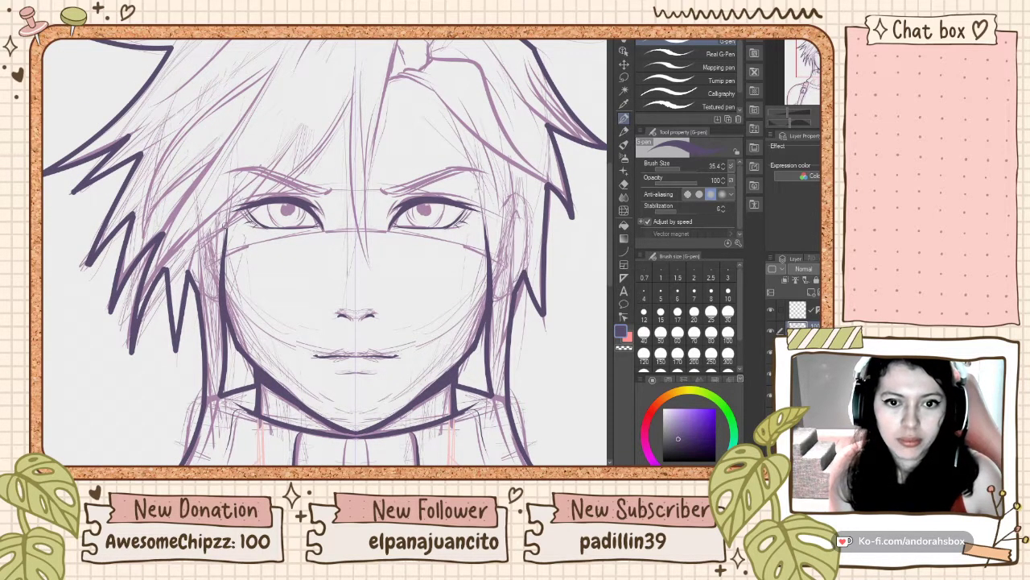
left_click_drag(226, 247, 246, 309)
key("ctrl+z")
left_click_drag(225, 260, 243, 320)
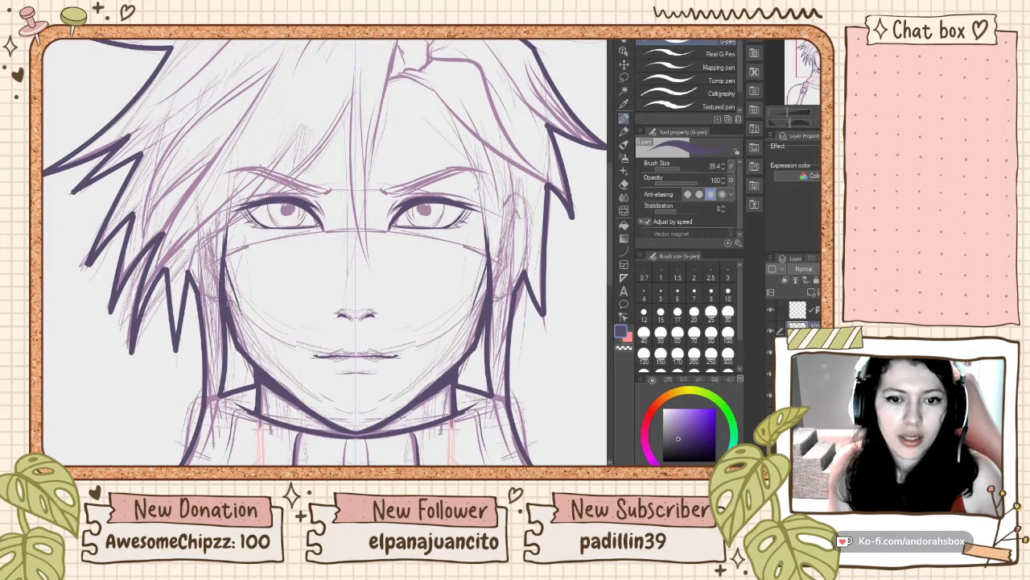
scroll(294, 277, "down", 2)
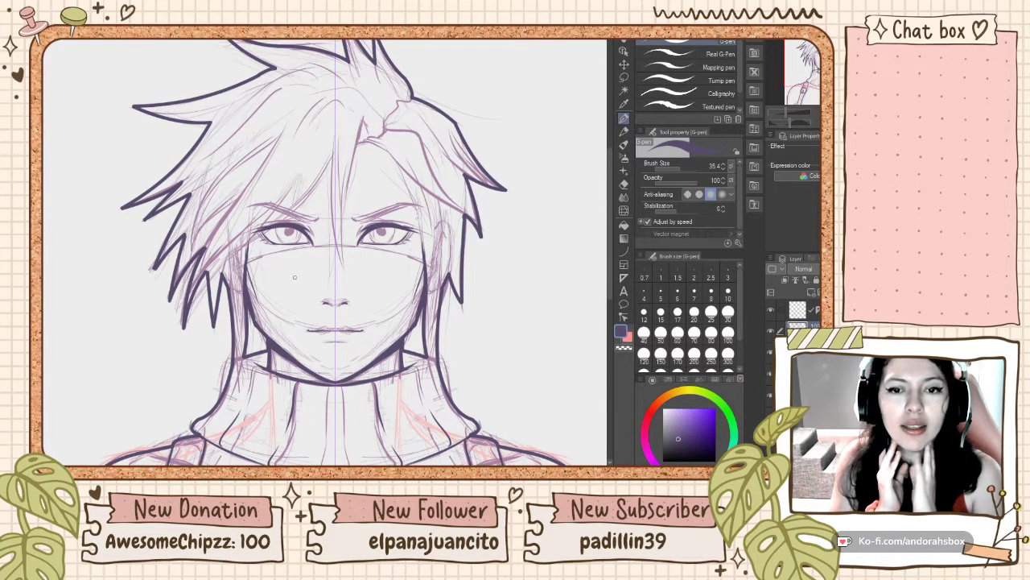
Ink the round iris outlines in both eyes and fill in the pupils with dark purple
scroll(295, 277, "up", 6)
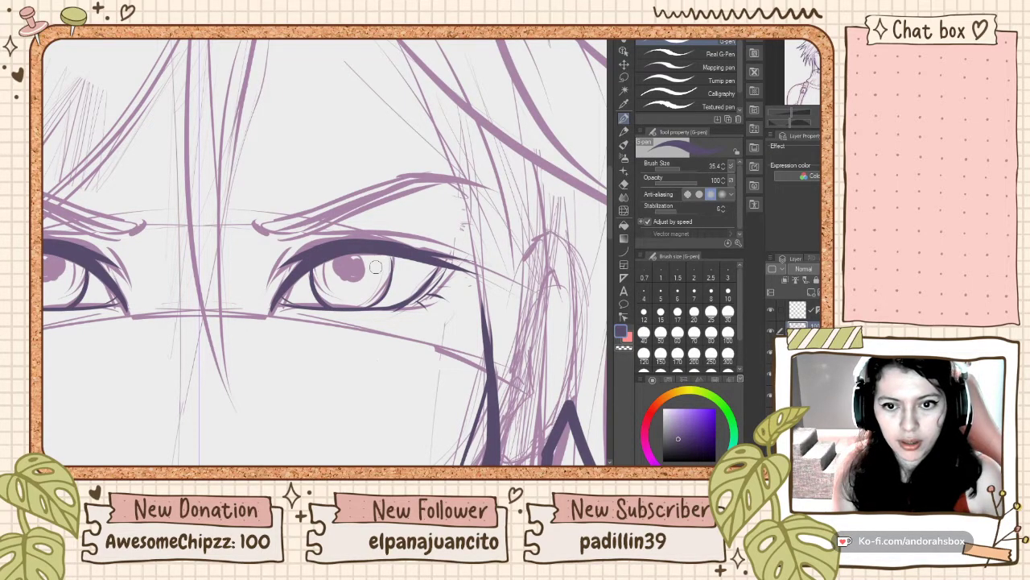
key("ctrl+z")
key("ctrl+z")
mouse_move(313, 270)
left_mouse_down()
mouse_move(320, 300)
mouse_move(335, 307)
left_mouse_up()
key("ctrl+z")
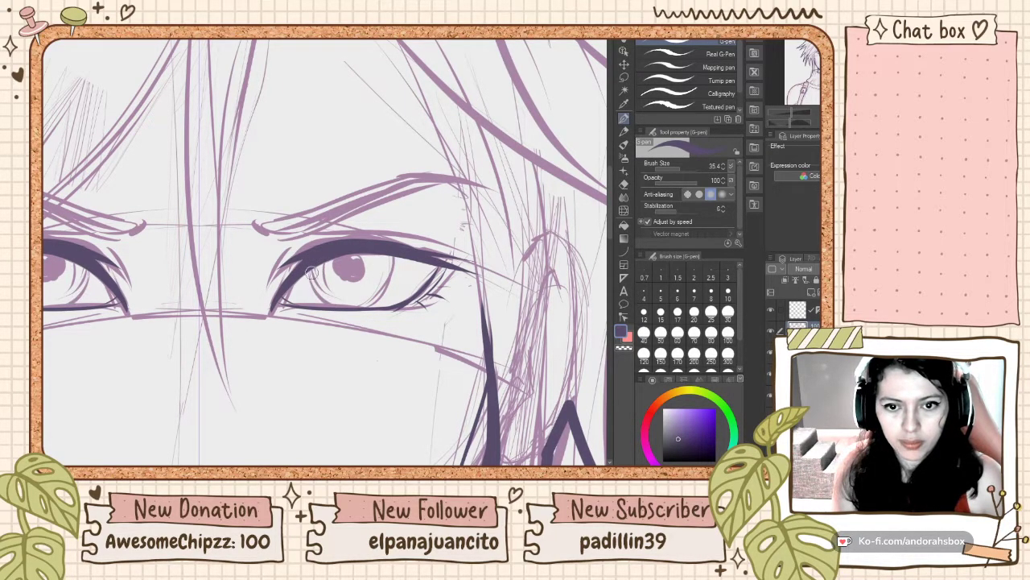
mouse_move(313, 272)
left_mouse_down()
mouse_move(391, 288)
mouse_move(354, 305)
mouse_move(387, 292)
mouse_move(380, 253)
mouse_move(388, 280)
mouse_move(390, 252)
mouse_move(389, 284)
mouse_move(344, 272)
left_mouse_up()
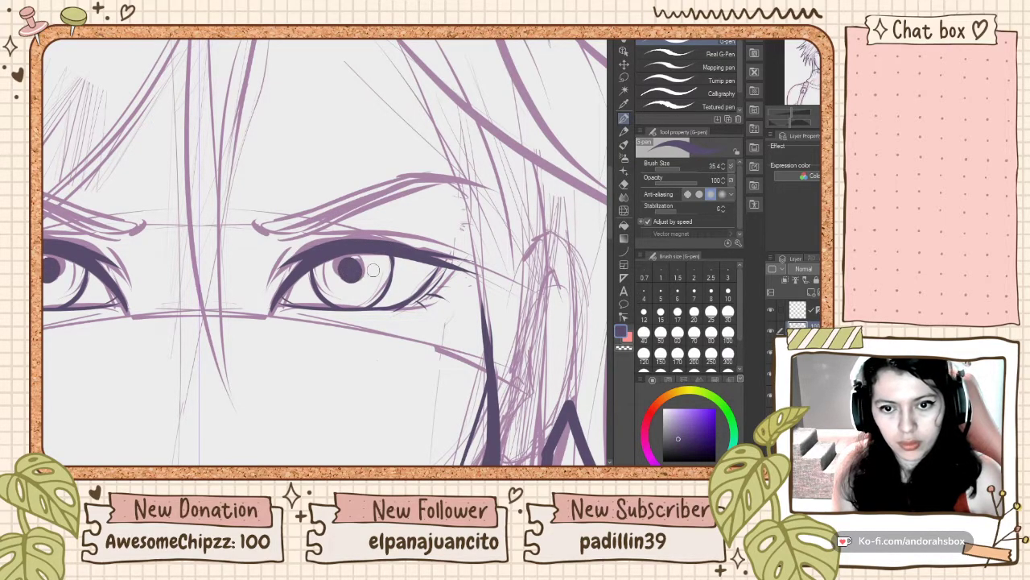
Rework the shape of the dark pupils inside the irises
scroll(396, 234, "down", 3)
scroll(396, 234, "up", 2)
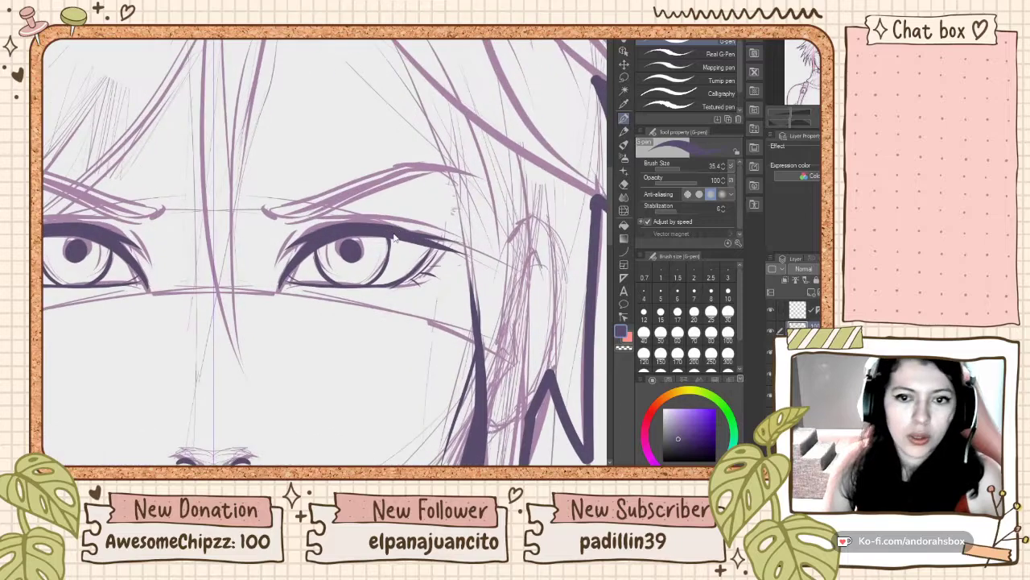
key("ctrl+z")
mouse_move(346, 249)
left_mouse_down()
mouse_move(367, 250)
mouse_move(344, 248)
left_mouse_up()
key("ctrl+z")
key("ctrl+z")
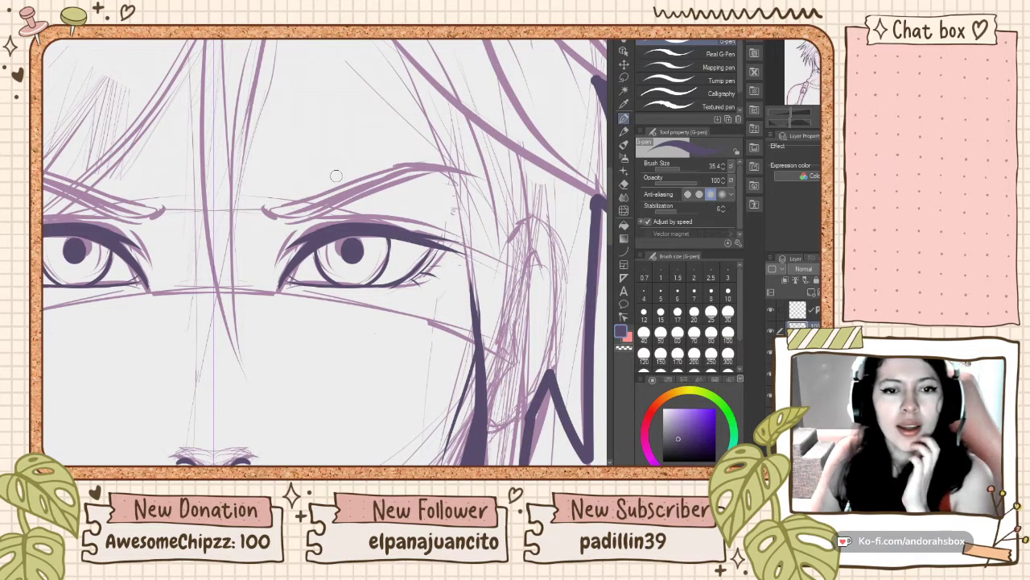
Compare the inked face with the grayscale portrait of the long-haired woman in the other open document, and return to the line art
scroll(336, 176, "down", 3)
scroll(310, 177, "up", 2)
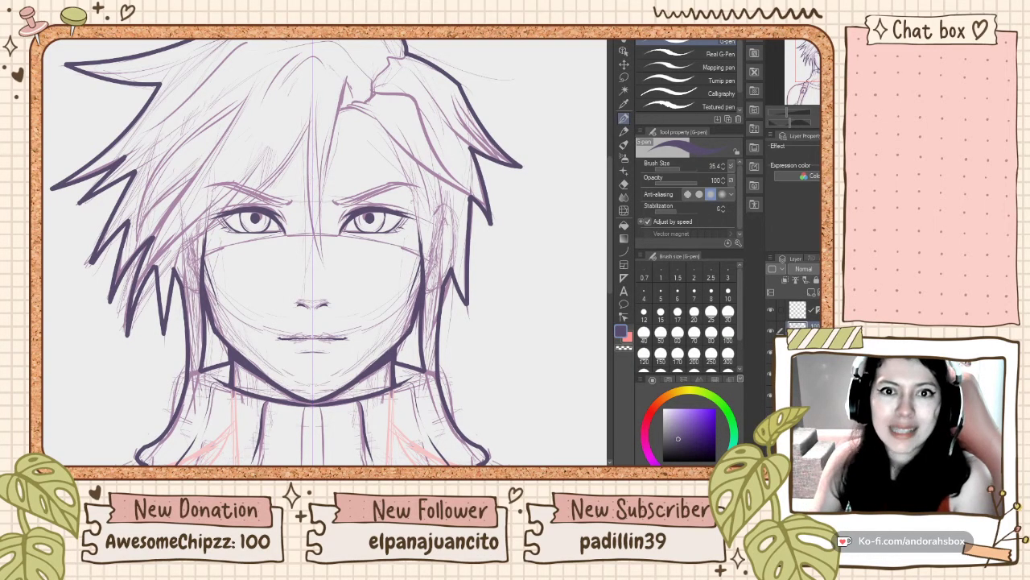
key("ctrl+Tab")
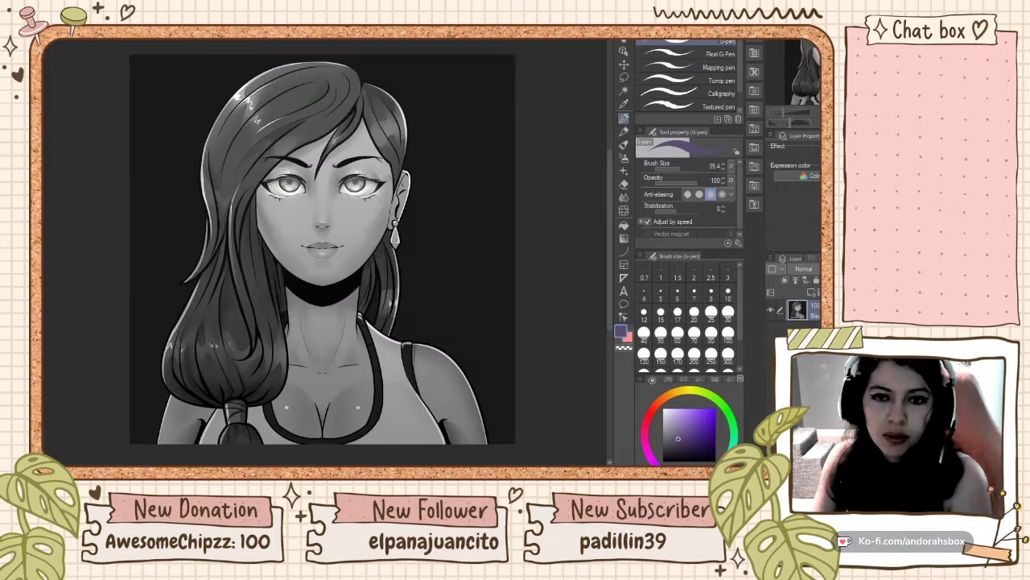
scroll(324, 242, "up", 2)
scroll(323, 242, "down", 3)
scroll(262, 139, "up", 3)
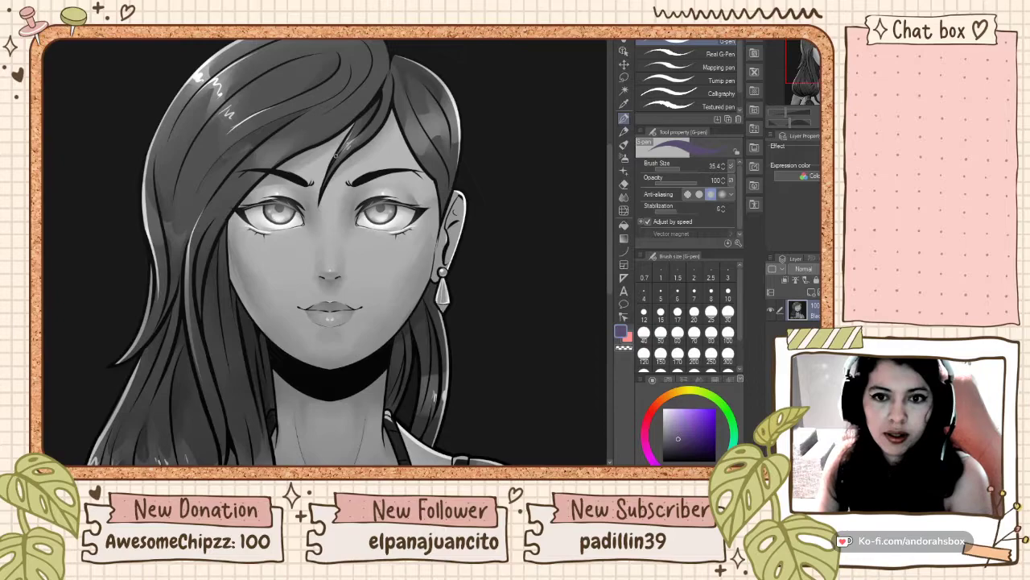
scroll(274, 133, "down", 2)
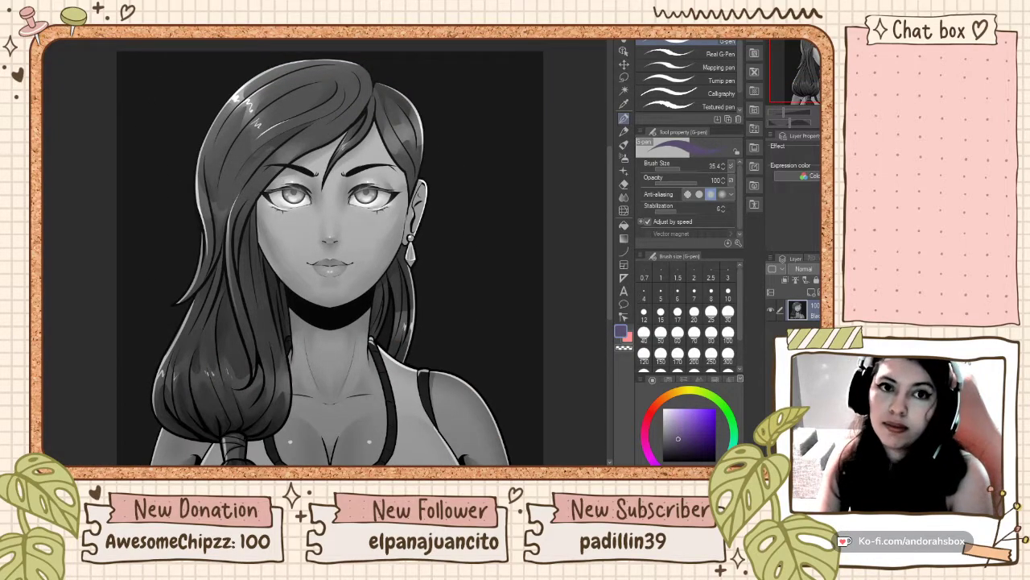
scroll(322, 242, "down", 1)
scroll(321, 242, "up", 2)
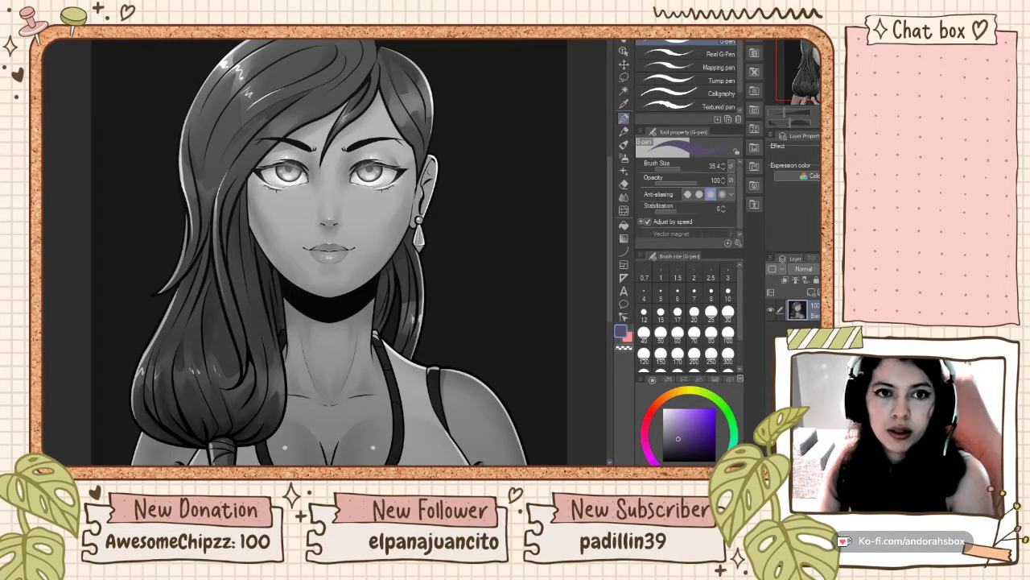
key("ctrl+Tab")
scroll(321, 242, "down", 3)
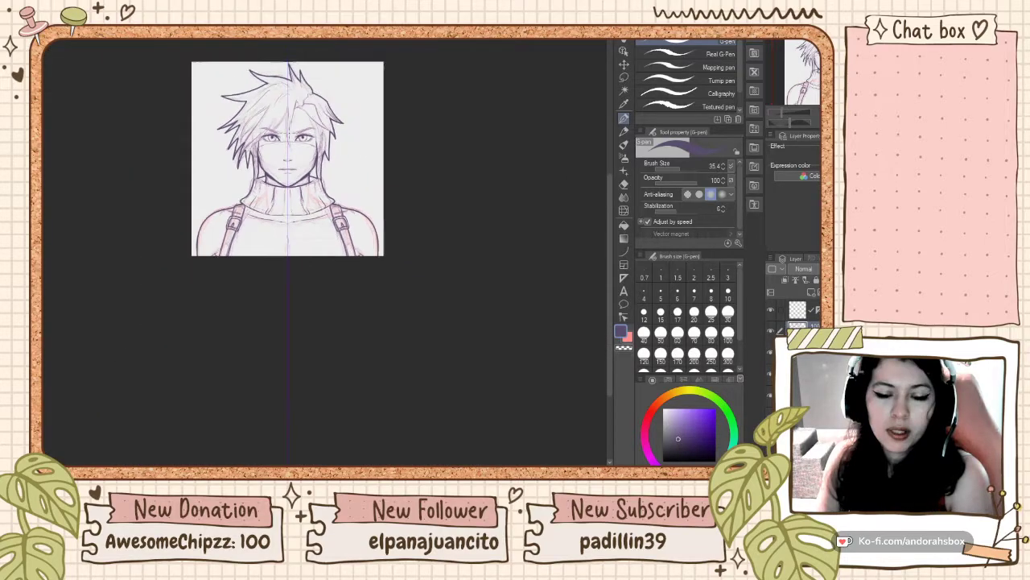
scroll(322, 241, "up", 4)
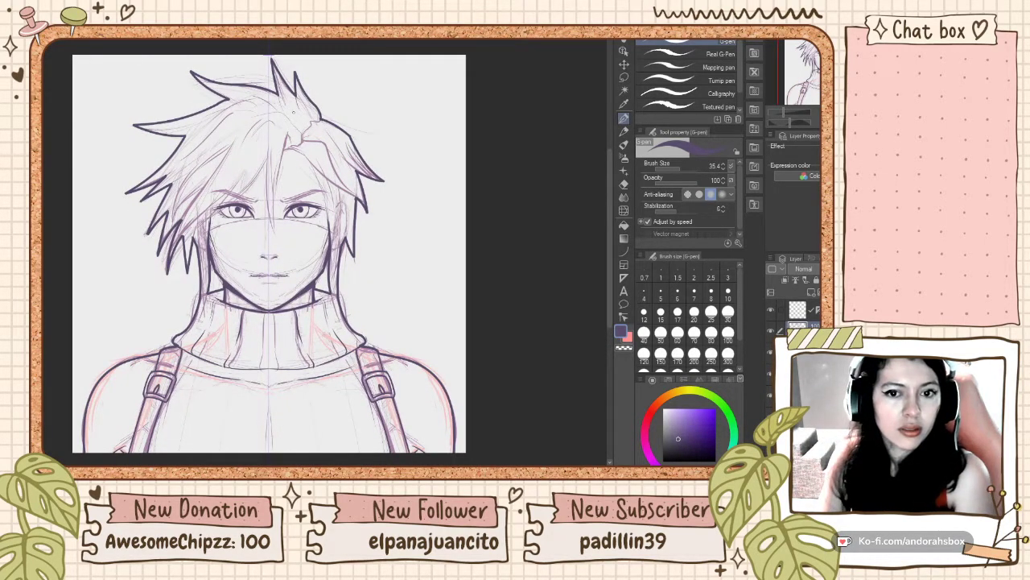
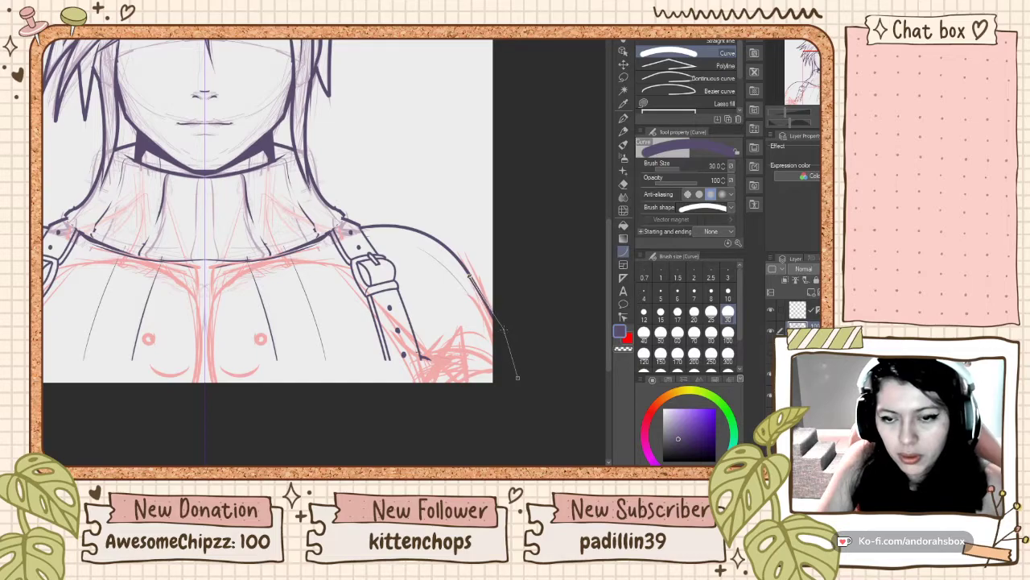
left_click(503, 330)
scroll(441, 361, "down", 2)
scroll(474, 325, "up", 3)
scroll(464, 322, "up", 1)
key("ctrl+z")
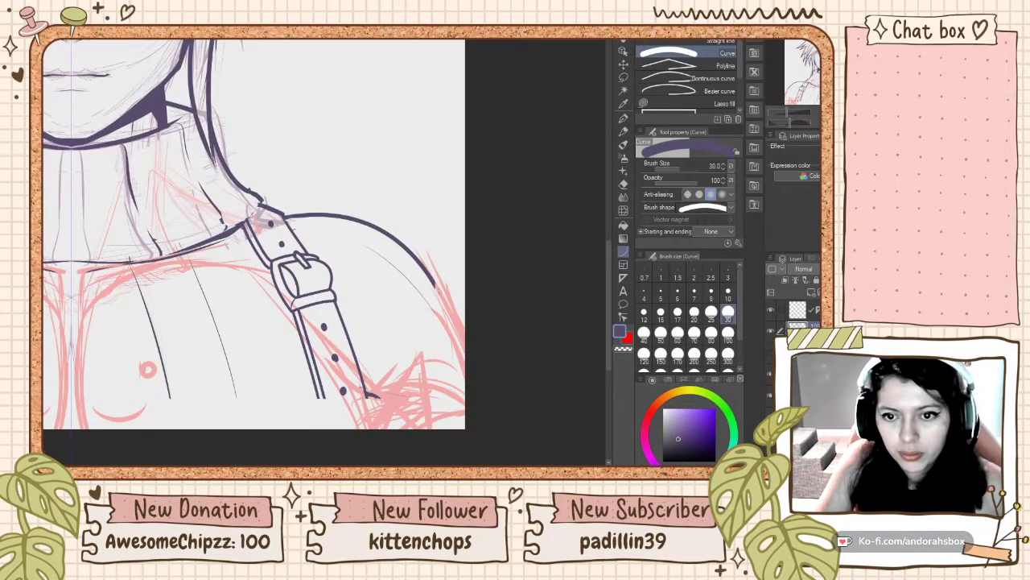
Extend the outer shoulder contour down to the canvas's side edge with a mirrored curve
left_click_drag(433, 282, 496, 426)
left_click(475, 347)
scroll(474, 348, "down", 3)
scroll(475, 330, "up", 3)
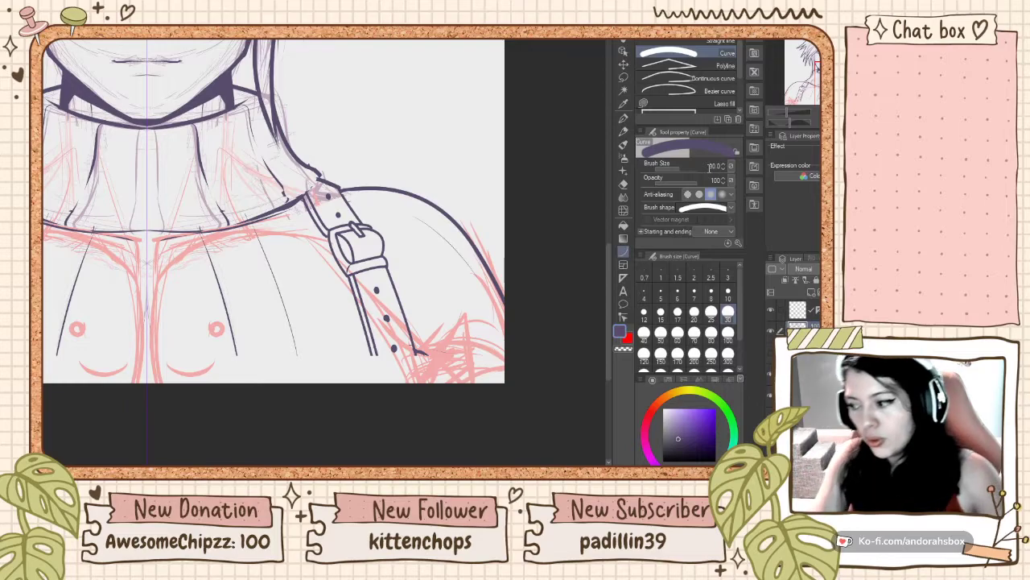
Set the Curve brush size to 20 and extend the innermost line of the shoulder strap to the canvas's lower edge
left_click(694, 312)
scroll(427, 355, "down", 2)
scroll(427, 354, "up", 3)
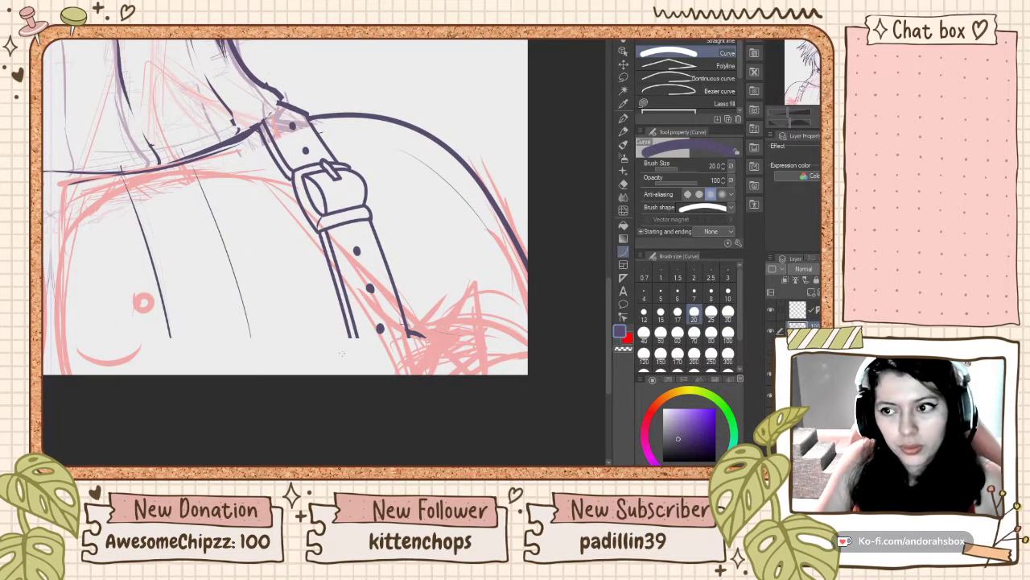
left_click_drag(348, 332, 364, 409)
left_click(364, 386)
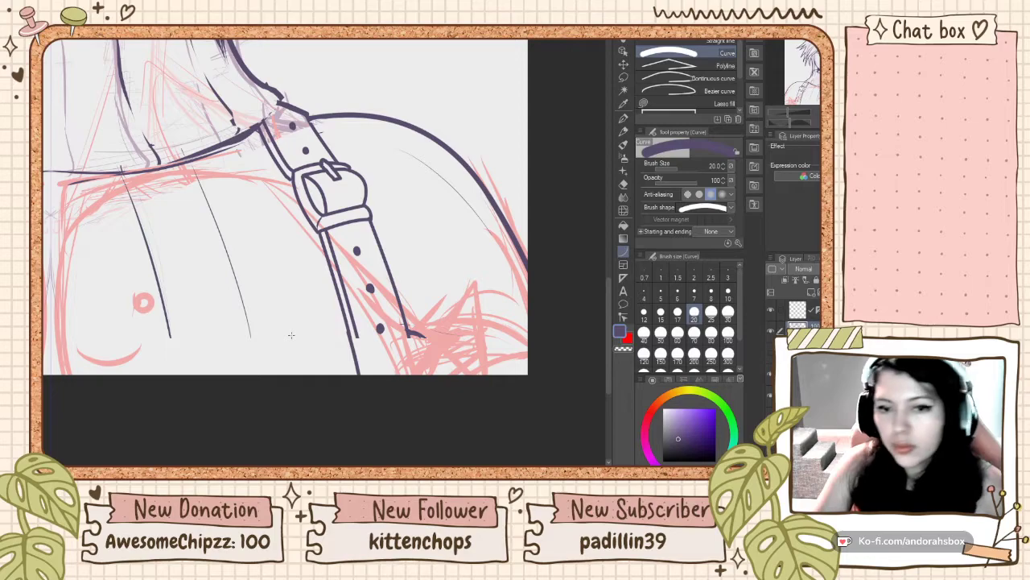
scroll(369, 333, "down", 2)
scroll(369, 337, "up", 2)
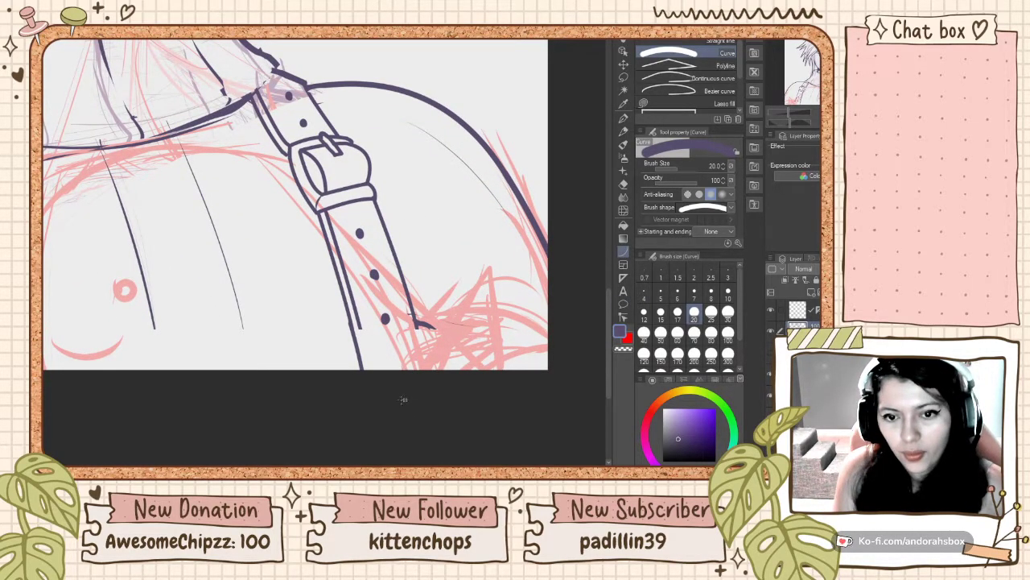
key("ctrl+z")
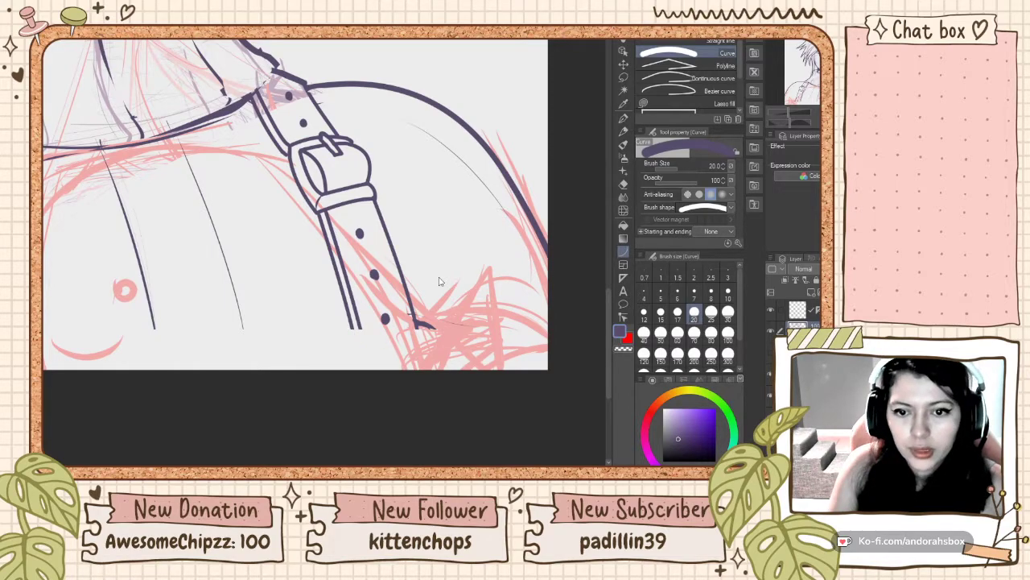
left_click_drag(352, 327, 364, 385)
left_click(364, 385)
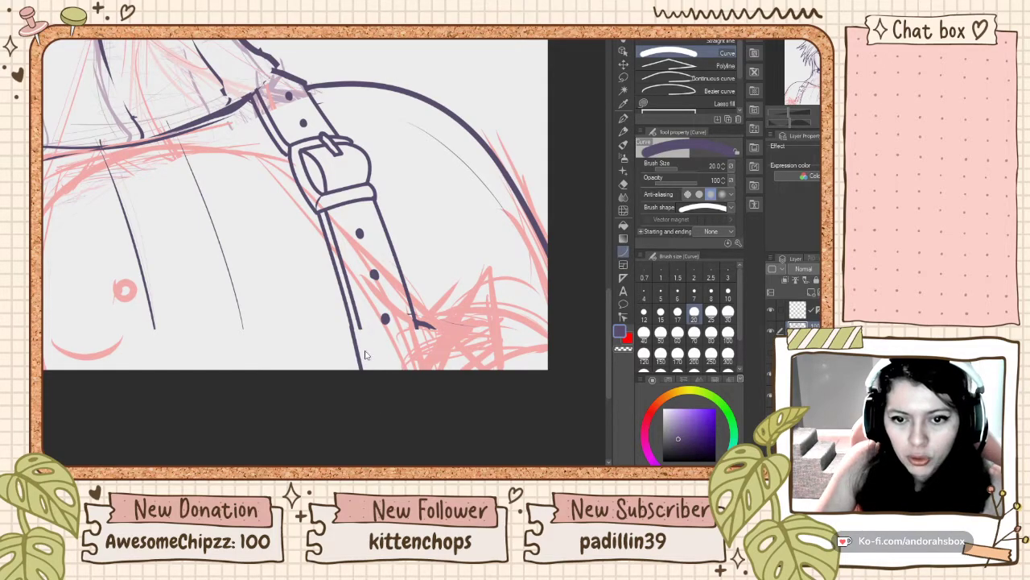
Continue both parallel lines of the strap's inner edge down past the canvas's lower edge with curves
scroll(375, 344, "up", 2)
scroll(376, 342, "up", 2)
left_click_drag(318, 286, 358, 455)
left_click(358, 456)
left_click_drag(337, 285, 381, 458)
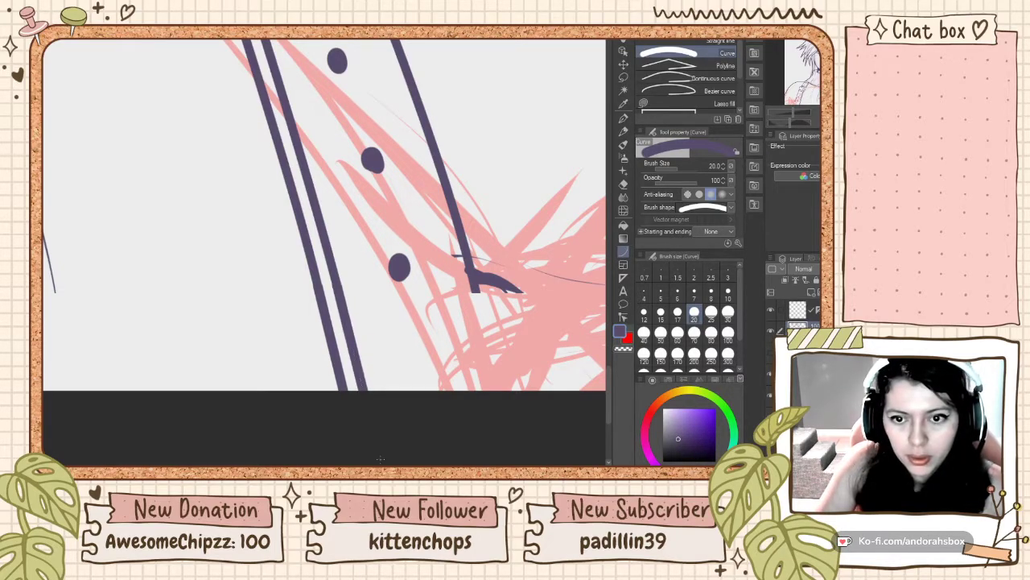
Extend the strap's outer edge to the canvas's lower edge with a slightly bent curve
left_click_drag(472, 280, 509, 457)
key("ctrl+z")
left_click_drag(476, 288, 531, 421)
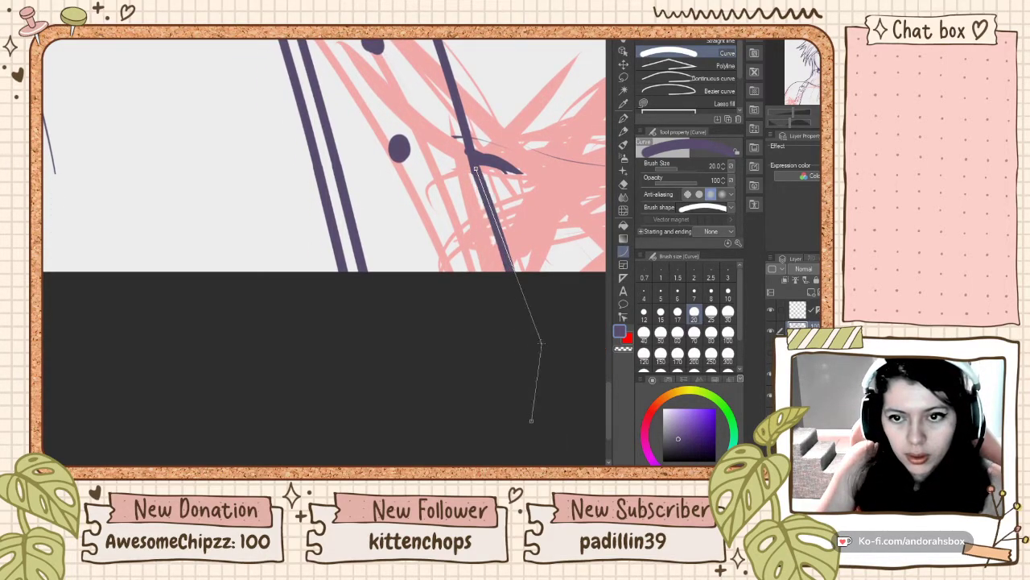
left_click(518, 325)
scroll(557, 343, "down", 5)
scroll(386, 344, "down", 5)
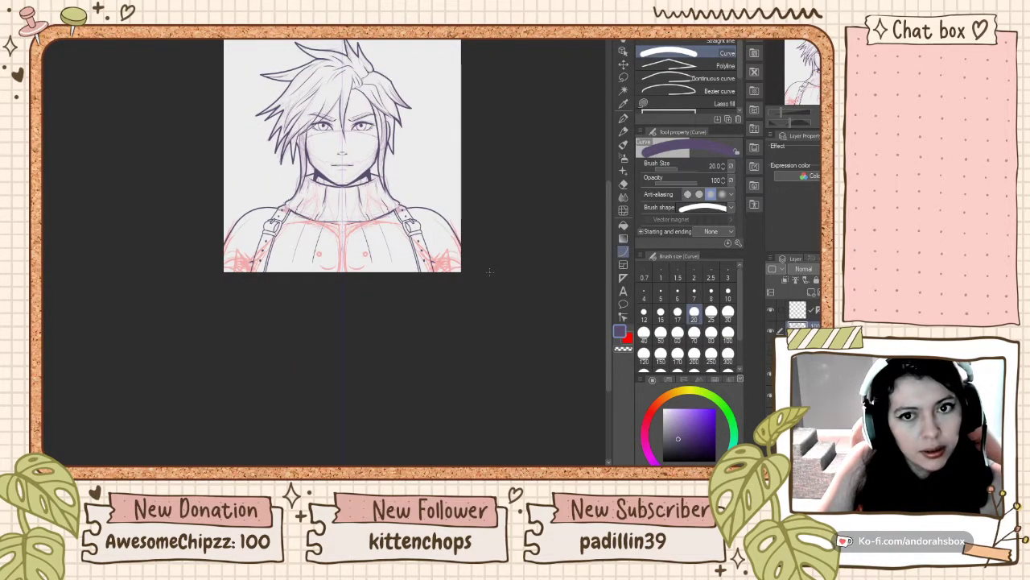
scroll(462, 272, "up", 2)
scroll(404, 272, "down", 3)
scroll(362, 254, "up", 2)
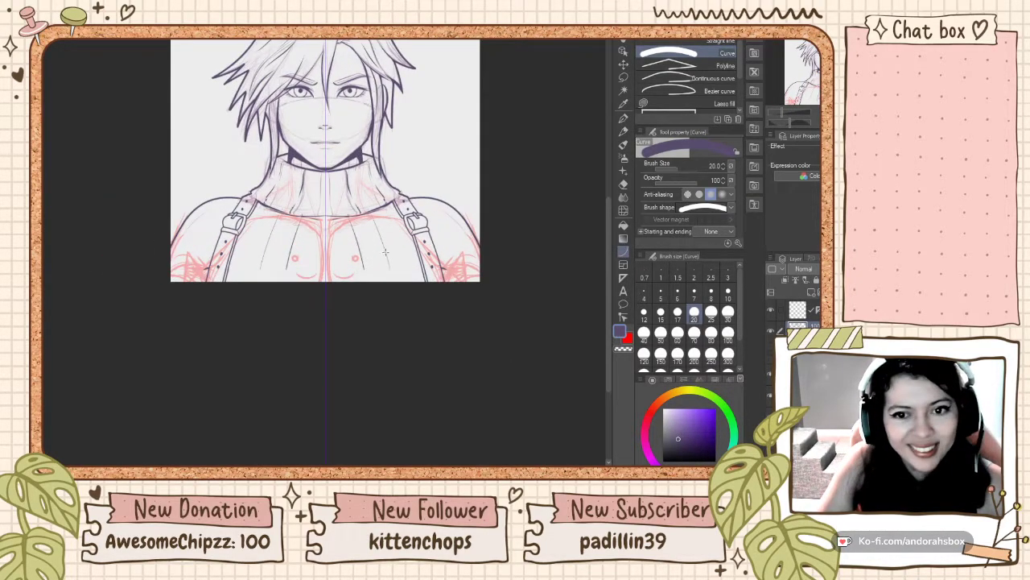
Ink a thick, tapering armpit crease beside the lower end of the strap with the G-pen
left_click(624, 118)
scroll(470, 249, "up", 4)
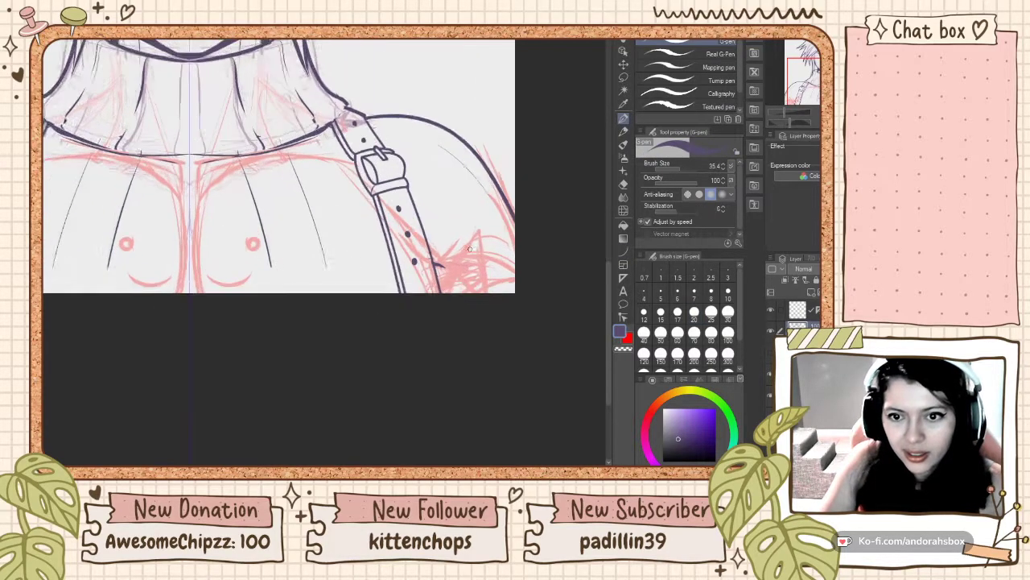
left_click_drag(432, 295, 468, 265)
key("ctrl+z")
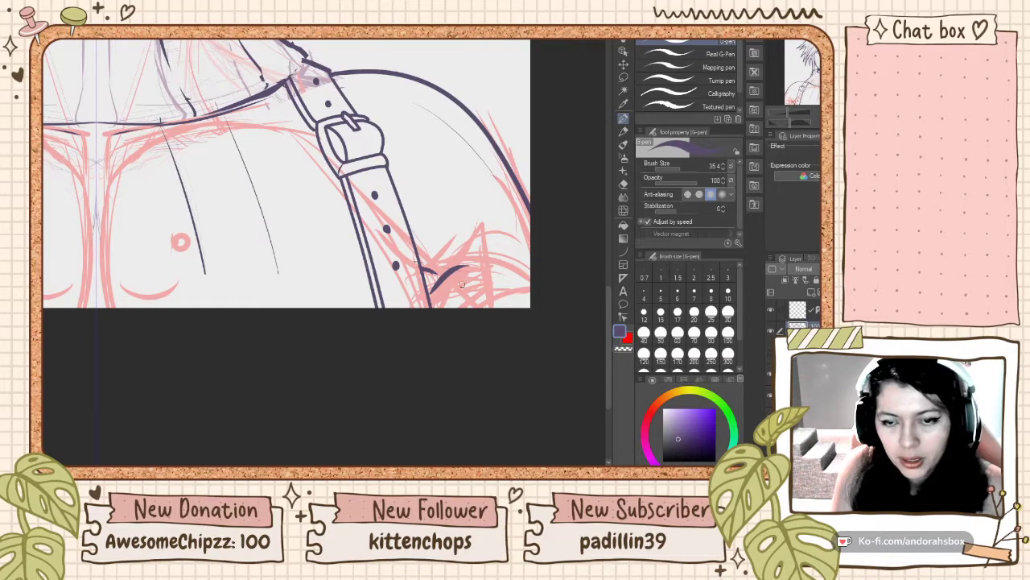
key("ctrl+z")
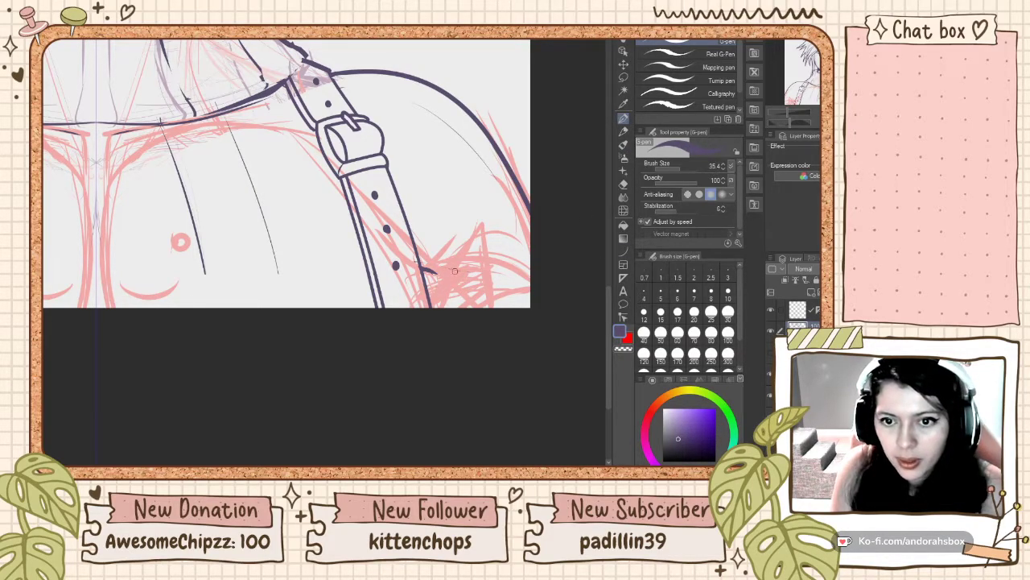
key("ctrl+z")
mouse_move(435, 306)
left_mouse_down()
mouse_move(462, 267)
mouse_move(437, 310)
left_mouse_up()
key("ctrl+z")
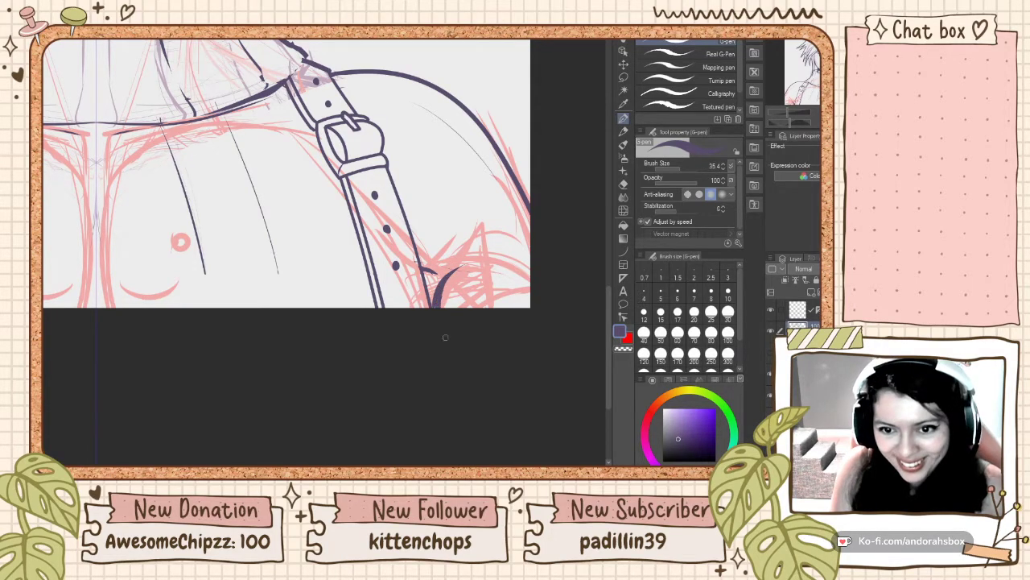
Erase the small stray line sticking out from the strap's outer edge using the G-pen with transparent colour
left_click(623, 348)
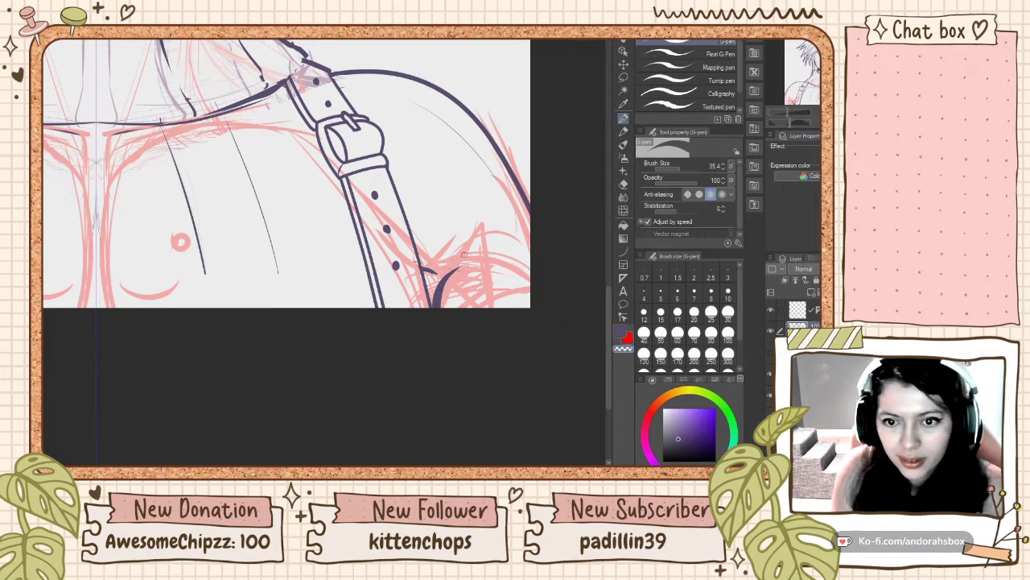
left_click_drag(426, 254, 435, 275)
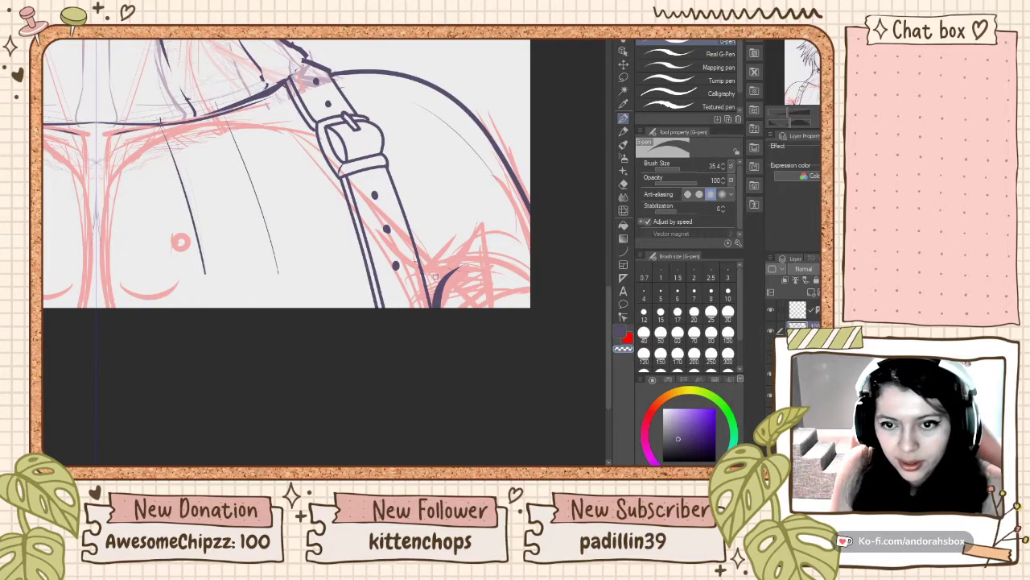
scroll(458, 248, "down", 4)
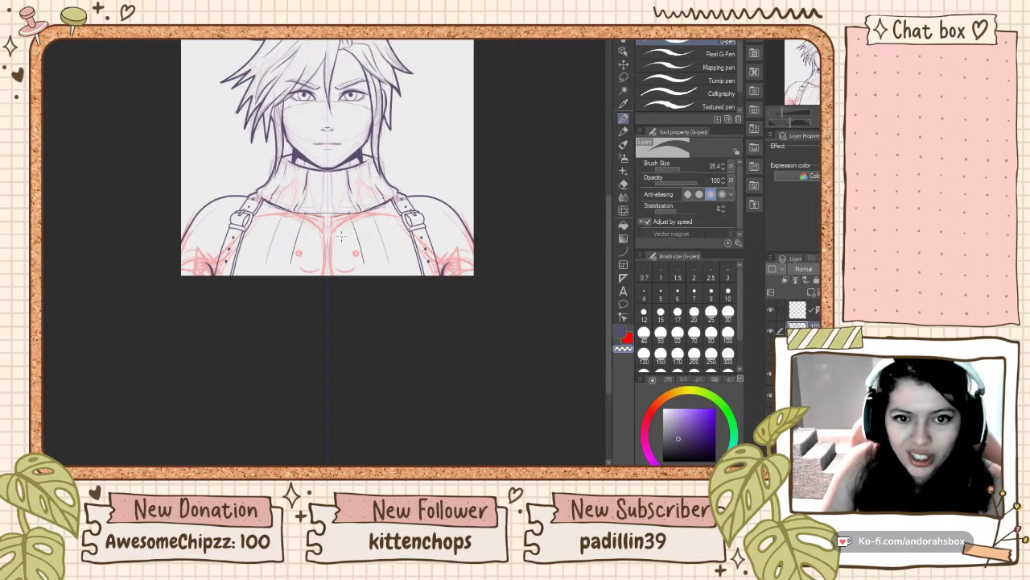
scroll(333, 244, "up", 1)
scroll(225, 234, "down", 1)
scroll(186, 186, "up", 1)
scroll(187, 186, "down", 1)
scroll(169, 238, "up", 3)
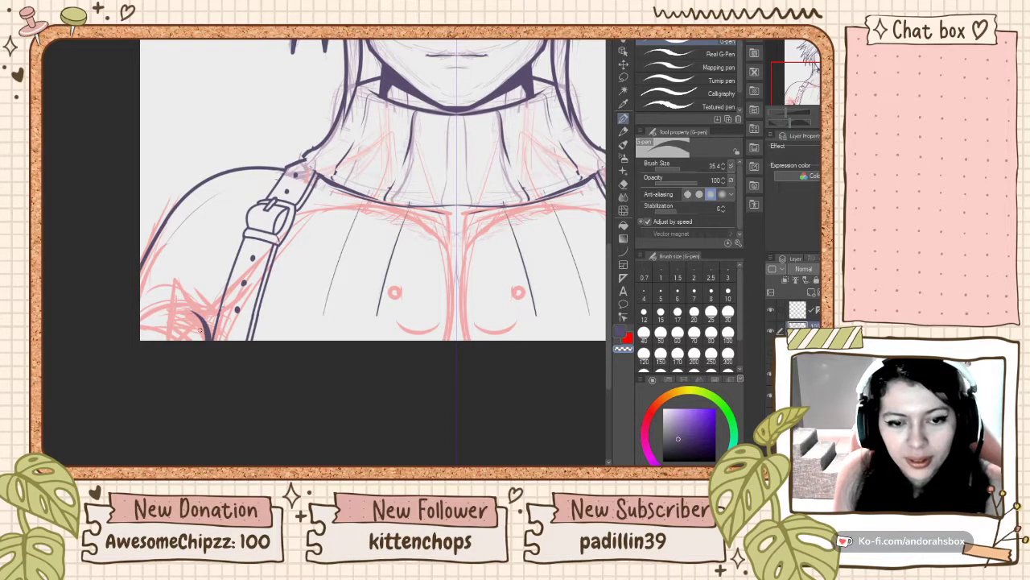
Ink a curved dark purple crease across the upper arm from its outer edge to the armpit
left_click(623, 333)
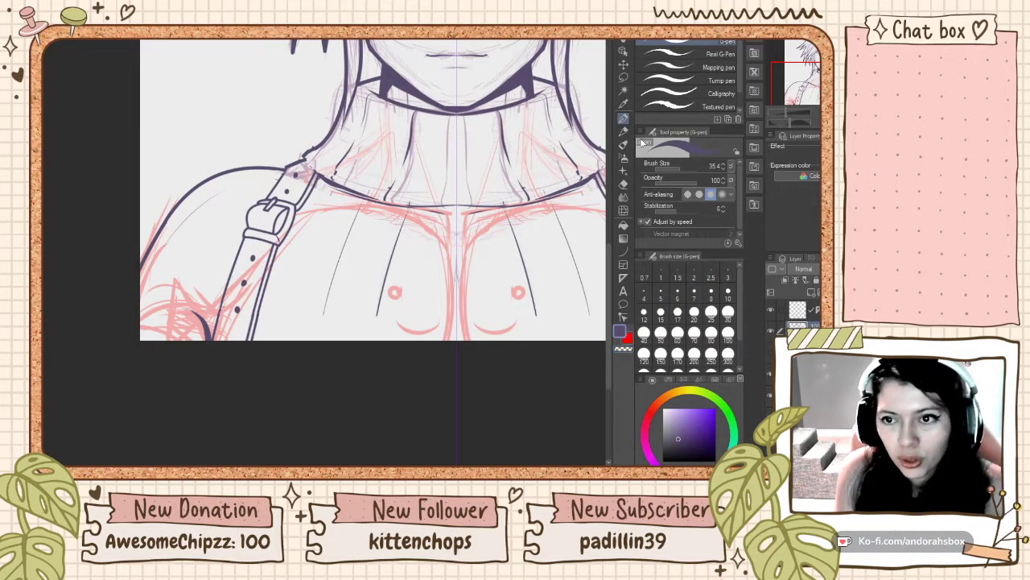
left_click_drag(135, 312, 188, 308)
key("ctrl+z")
key("ctrl+z")
Thicken the lower part of the outer shoulder contour with the Curve tool at brush size 30
key("u")
left_click_drag(172, 211, 129, 323)
left_click(138, 266)
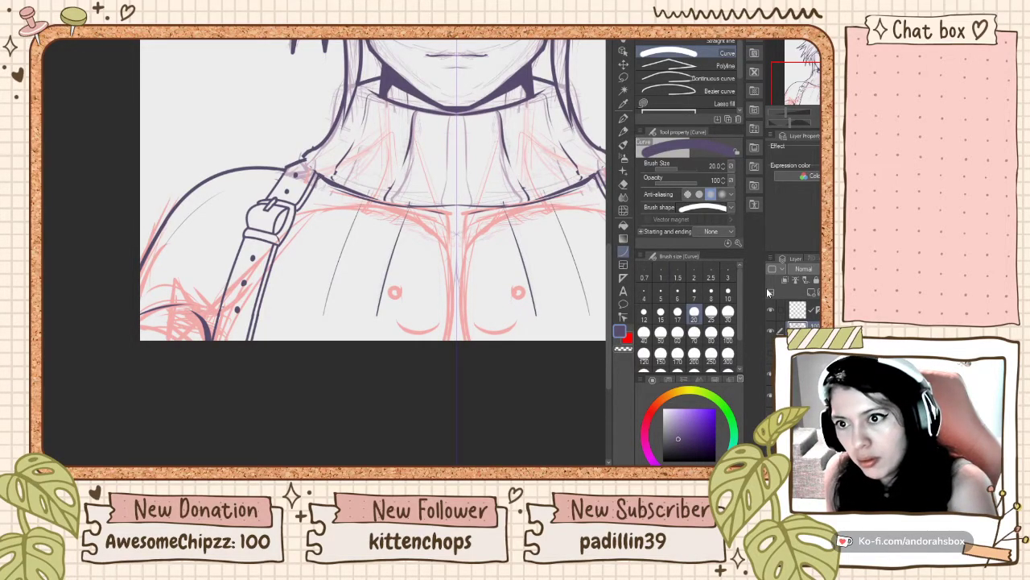
key("bracketright")
key("bracketright")
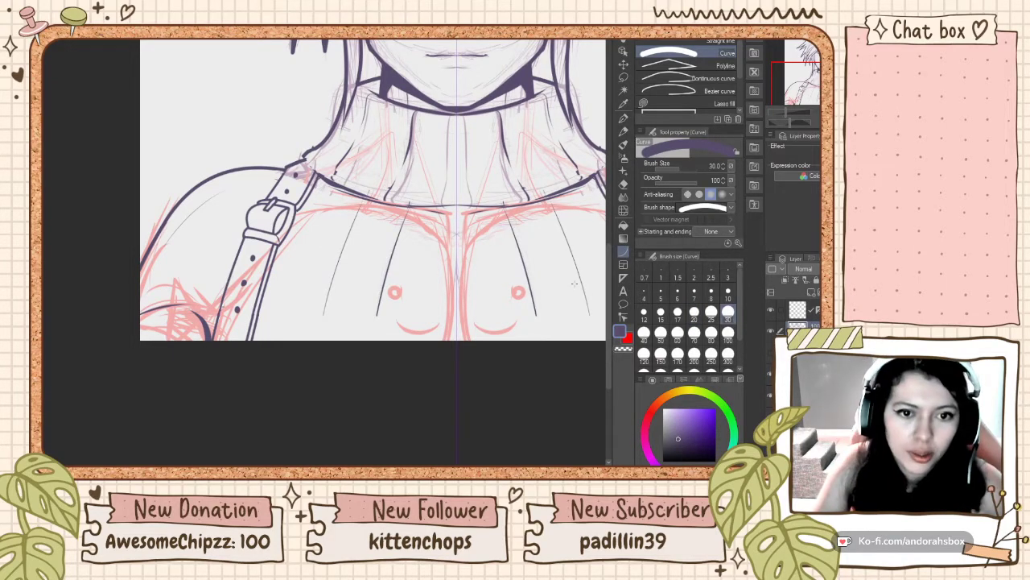
scroll(122, 204, "up", 2)
left_click_drag(168, 215, 127, 338)
left_click(128, 289)
scroll(181, 237, "down", 1)
scroll(169, 224, "up", 3)
key("ctrl+z")
left_click_drag(167, 218, 127, 337)
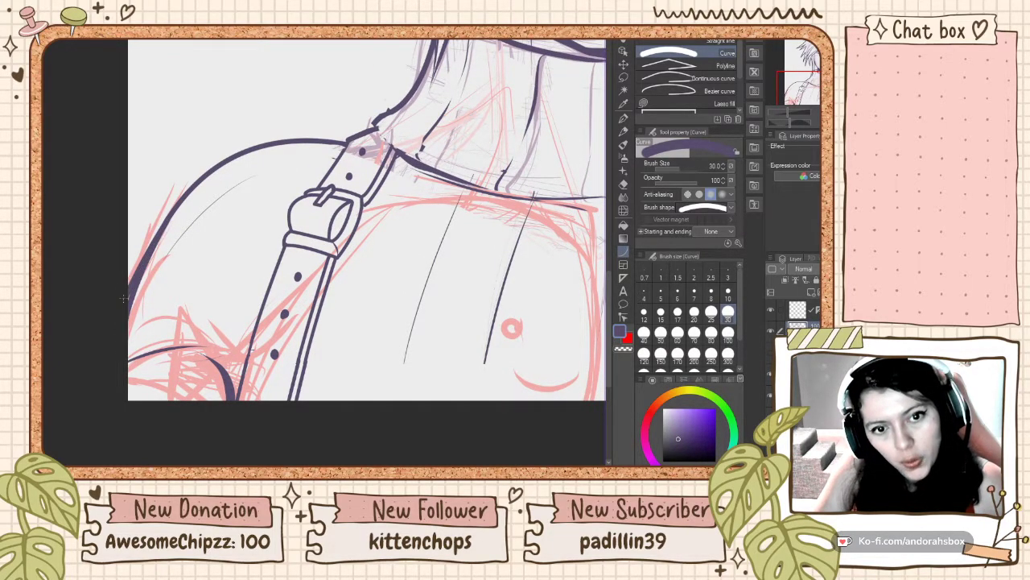
Trim the outer side of the thickened shoulder contour with transparent curves near the canvas edge
scroll(125, 299, "down", 5)
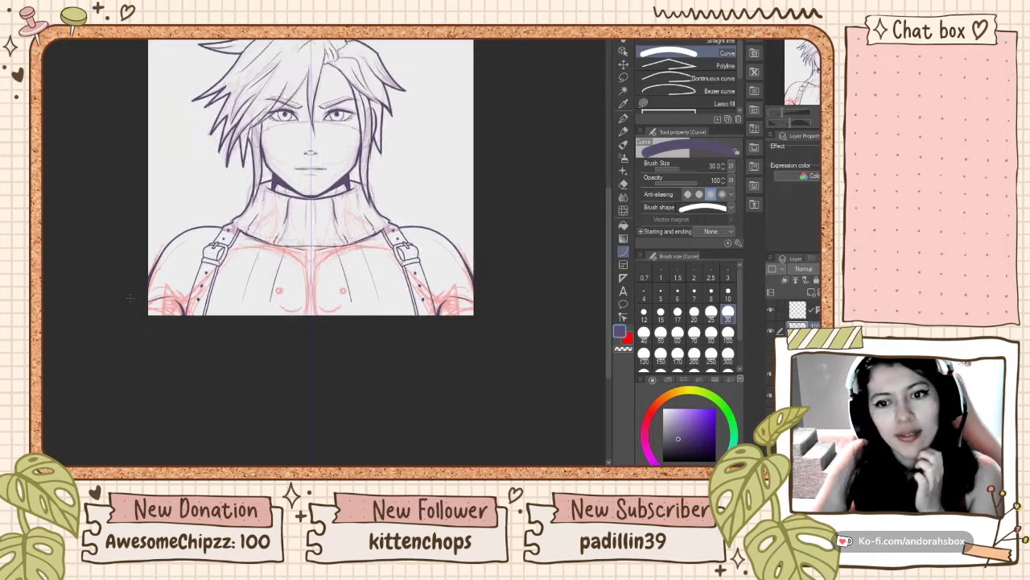
scroll(131, 298, "up", 1)
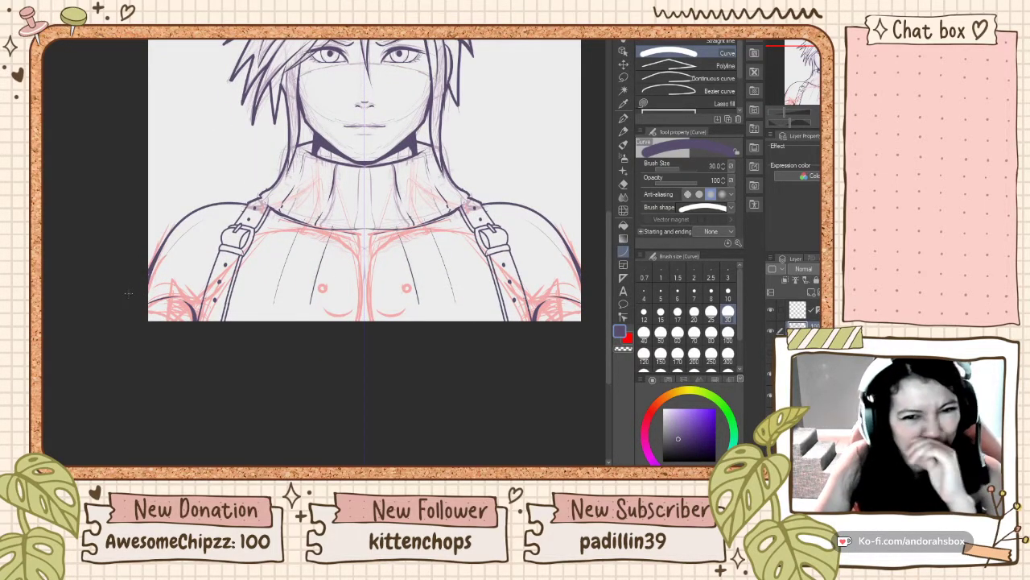
scroll(125, 299, "up", 3)
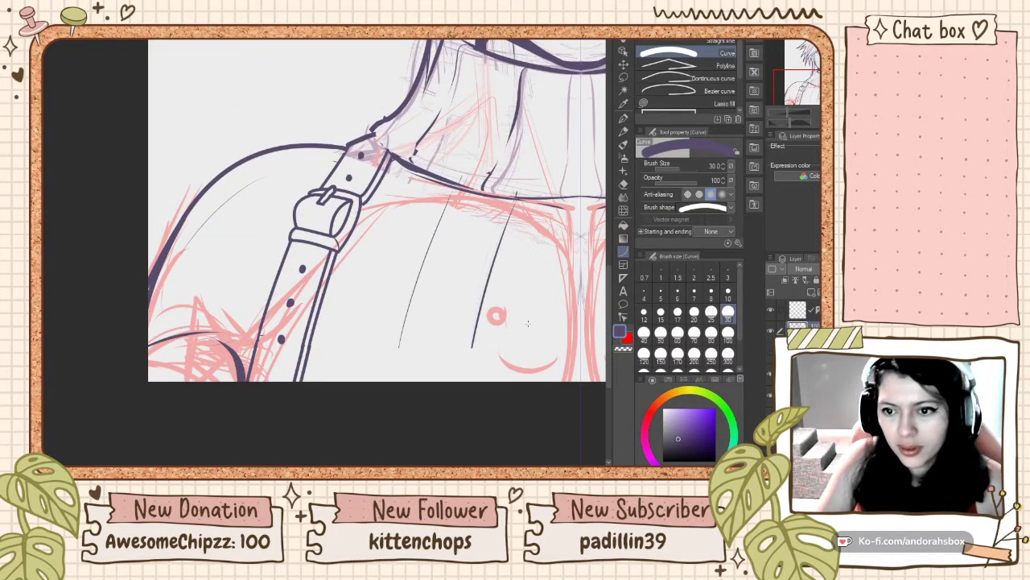
left_click(625, 350)
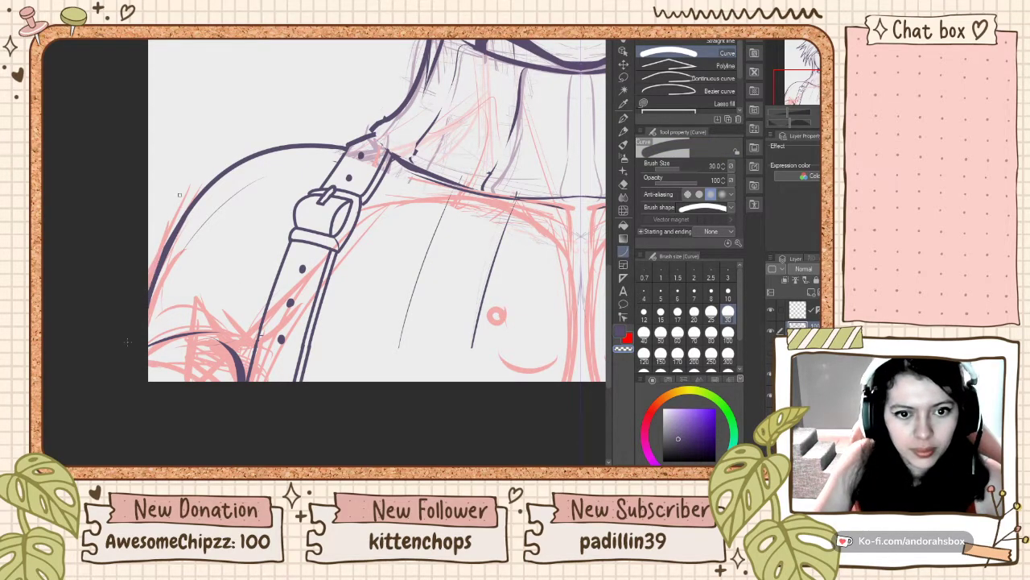
left_click_drag(125, 348, 179, 195)
left_click(162, 236)
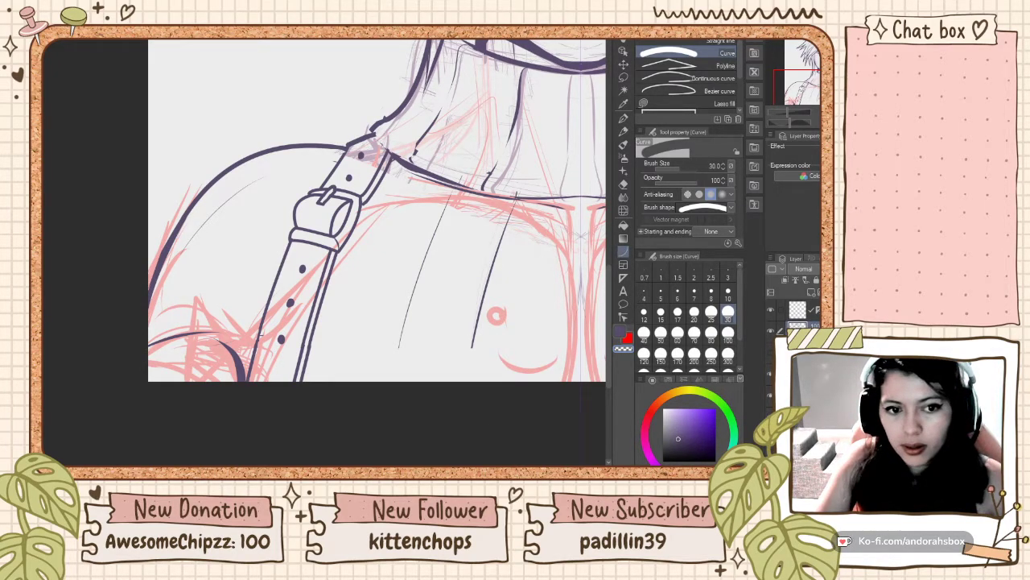
scroll(234, 376, "down", 1)
scroll(168, 326, "up", 1)
scroll(168, 251, "down", 1)
scroll(183, 230, "up", 1)
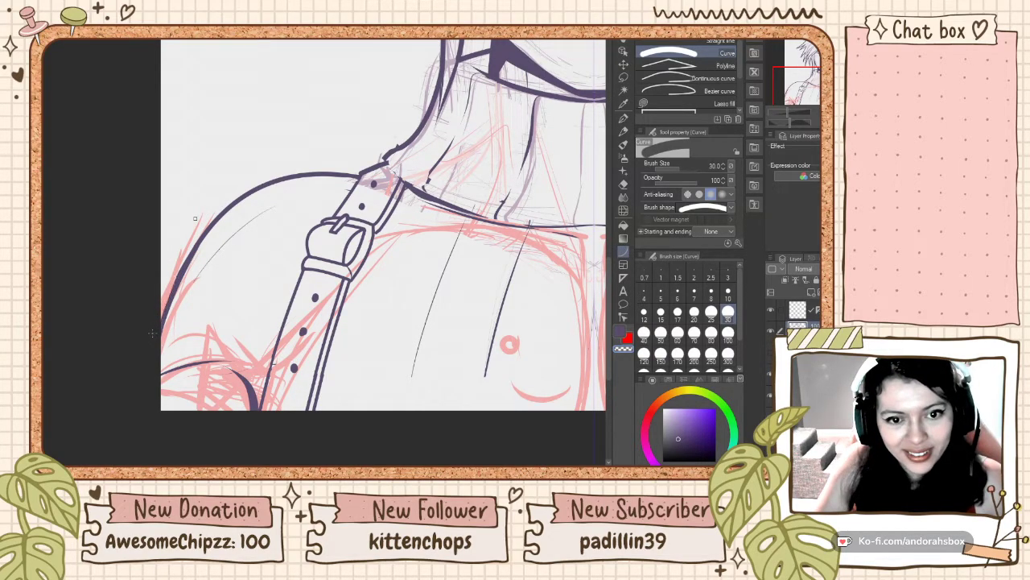
left_click(196, 232)
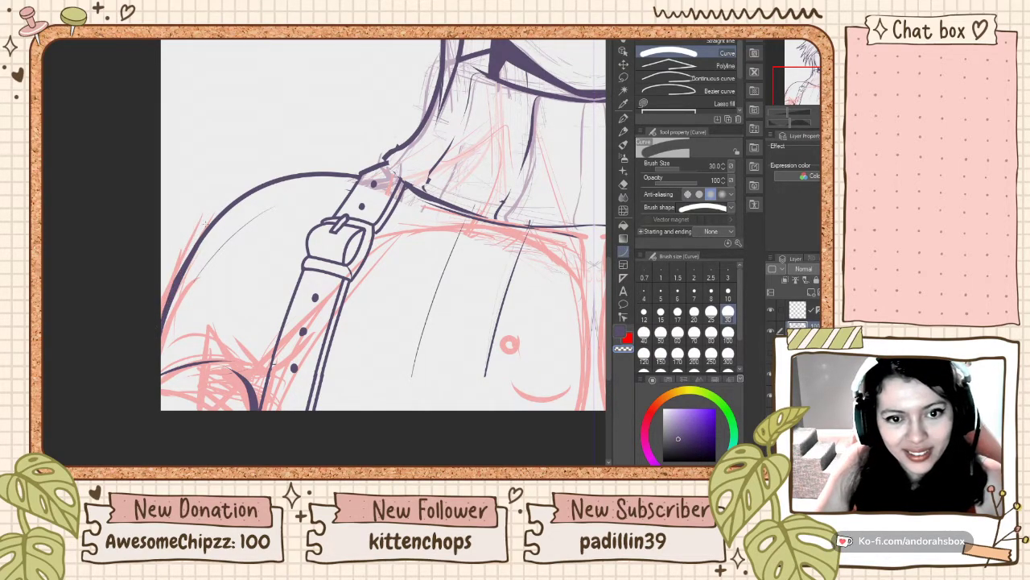
left_click_drag(147, 308, 154, 337)
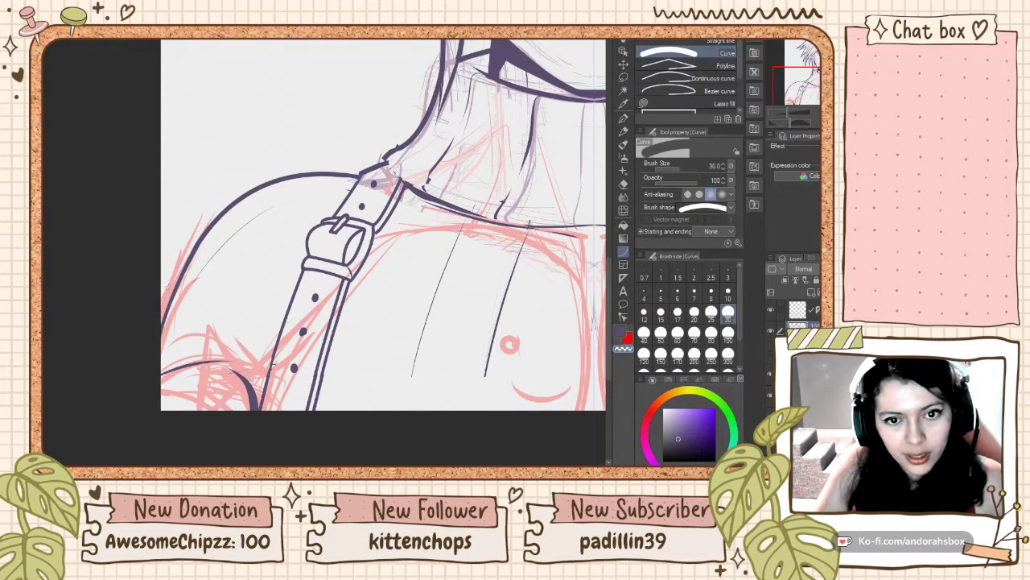
Redraw the lower outer shoulder contour with a dark purple curve running past the canvas's side edge
scroll(215, 266, "down", 1)
scroll(216, 266, "up", 1)
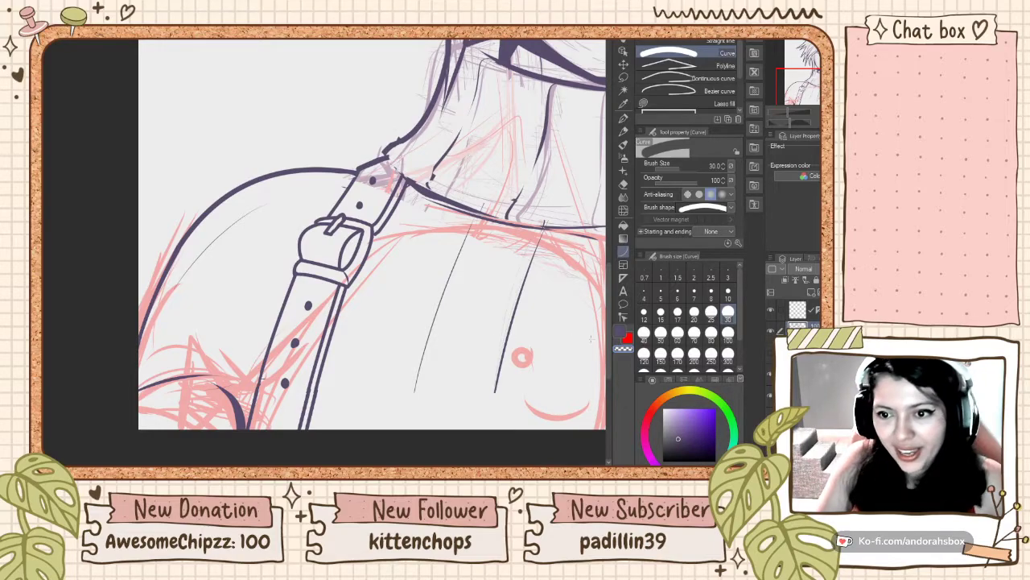
left_click(619, 331)
scroll(186, 233, "up", 1)
scroll(186, 233, "down", 2)
left_click_drag(186, 236, 137, 357)
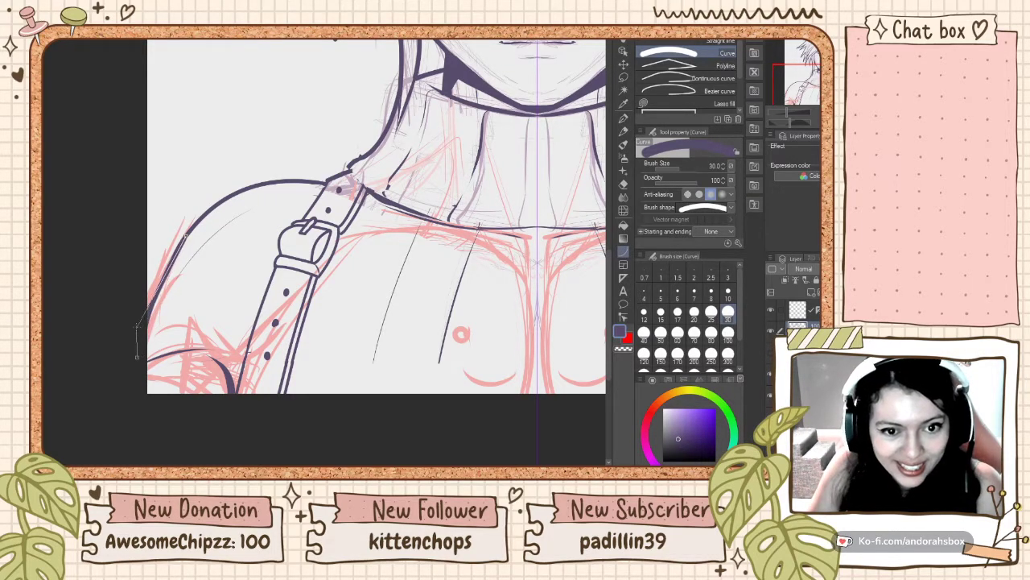
left_click(138, 327)
scroll(173, 301, "down", 2)
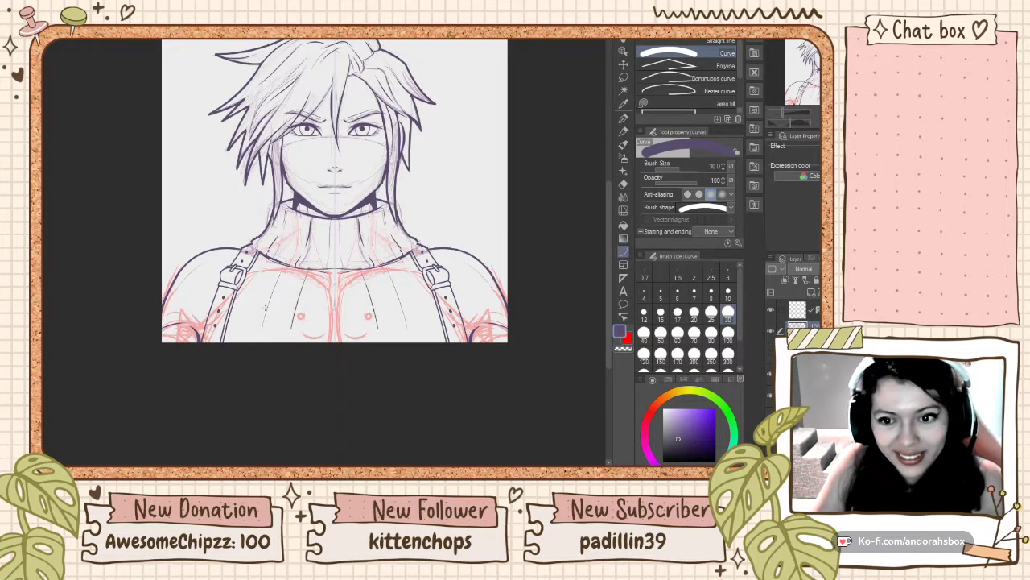
Switch to the G-pen and hide the red sketch so only the portrait's line art shows
scroll(331, 190, "down", 1)
scroll(194, 338, "up", 3)
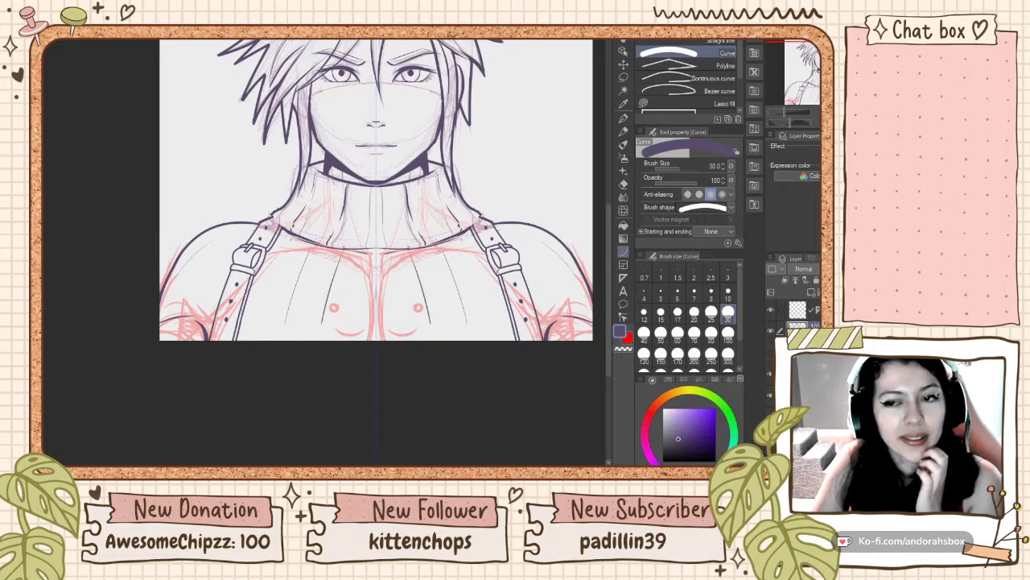
left_click(623, 118)
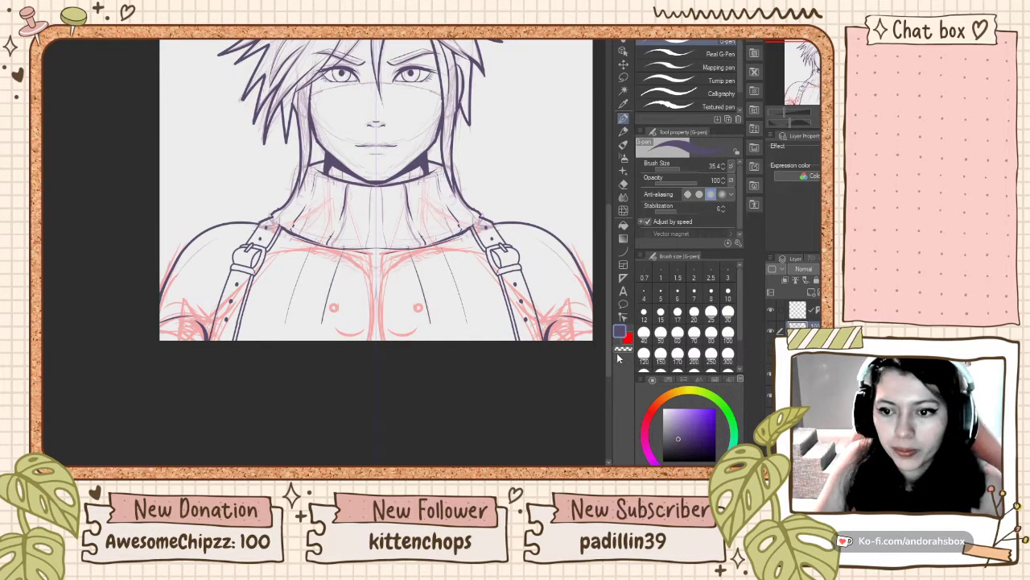
scroll(359, 338, "down", 2)
scroll(337, 280, "up", 1)
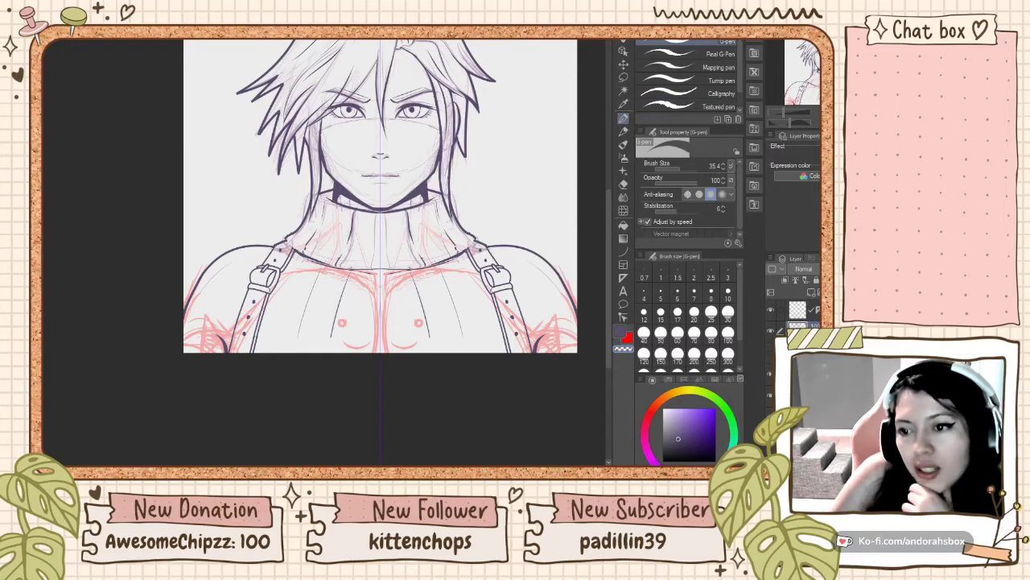
left_click(770, 374)
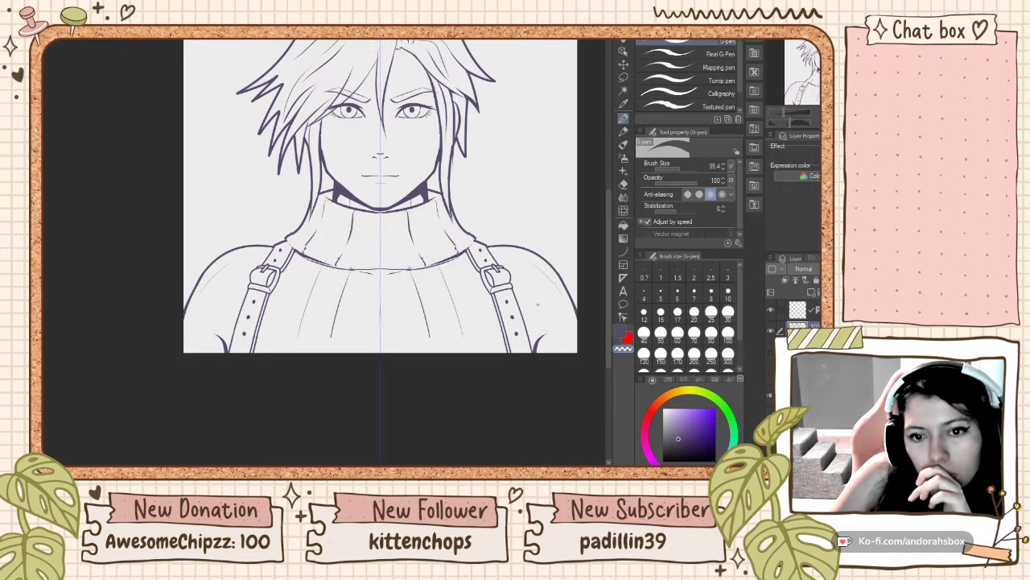
scroll(375, 330, "down", 3)
scroll(422, 311, "up", 2)
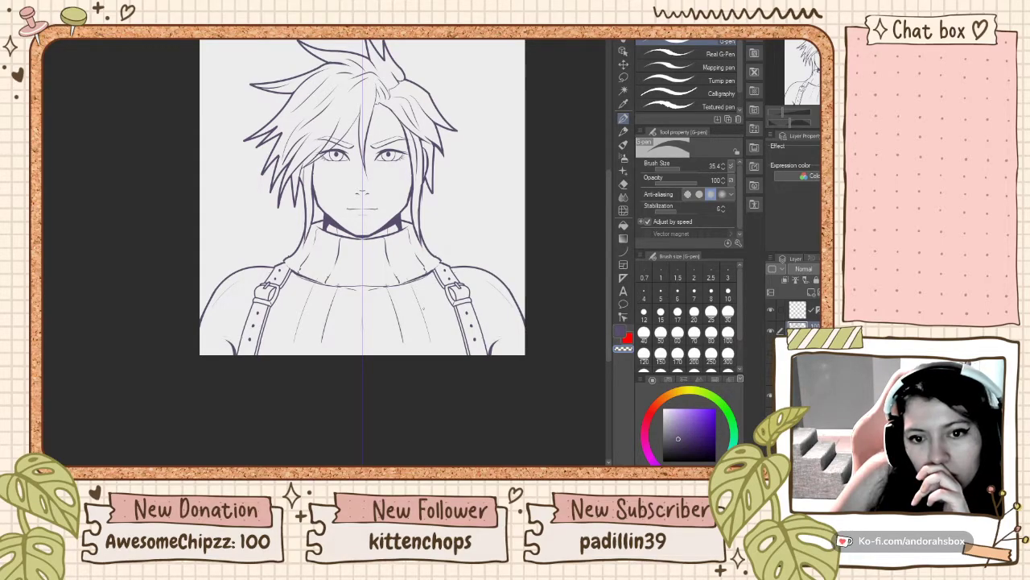
scroll(345, 299, "up", 2)
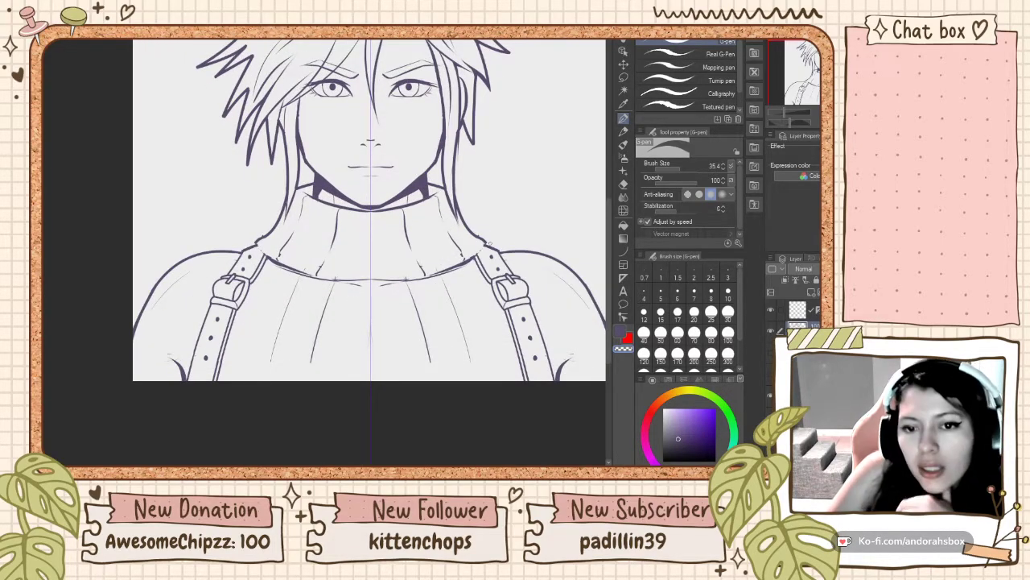
Ink short dark purple fold lines on the sweater just beneath the centre of the collar, one on each side
left_click(619, 331)
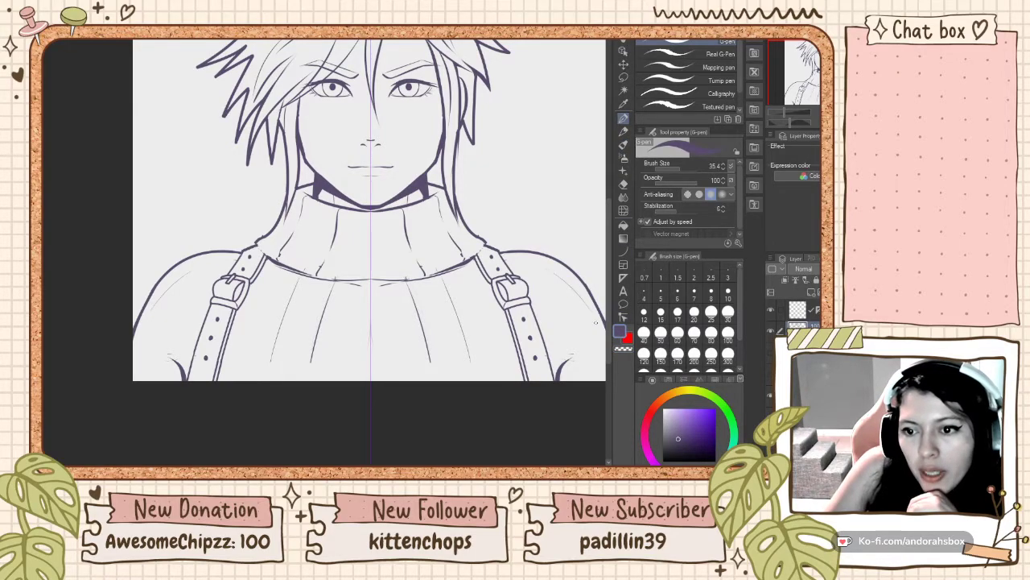
scroll(451, 238, "down", 1)
scroll(454, 238, "up", 1)
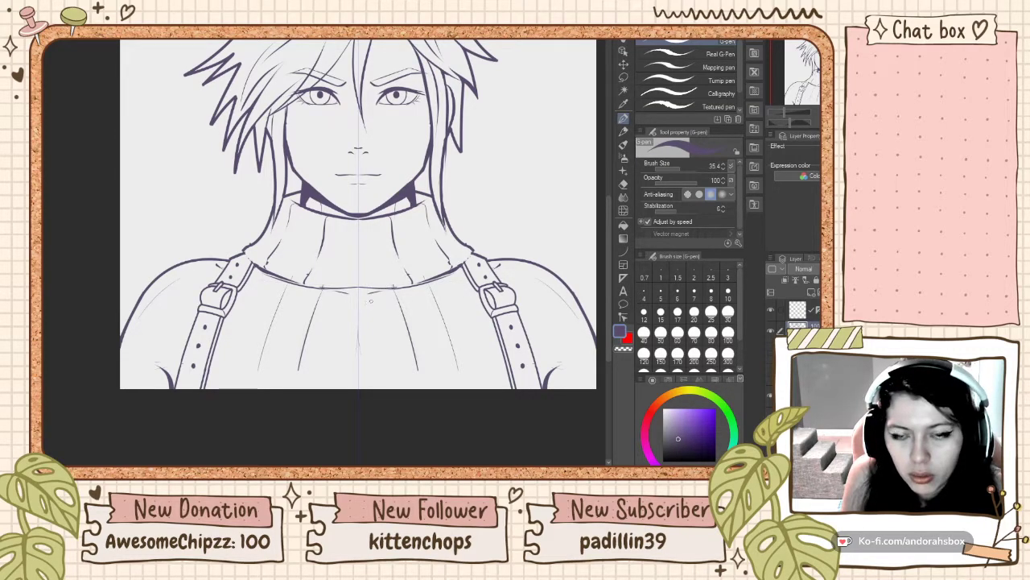
left_click_drag(319, 293, 348, 302)
left_click_drag(369, 295, 398, 300)
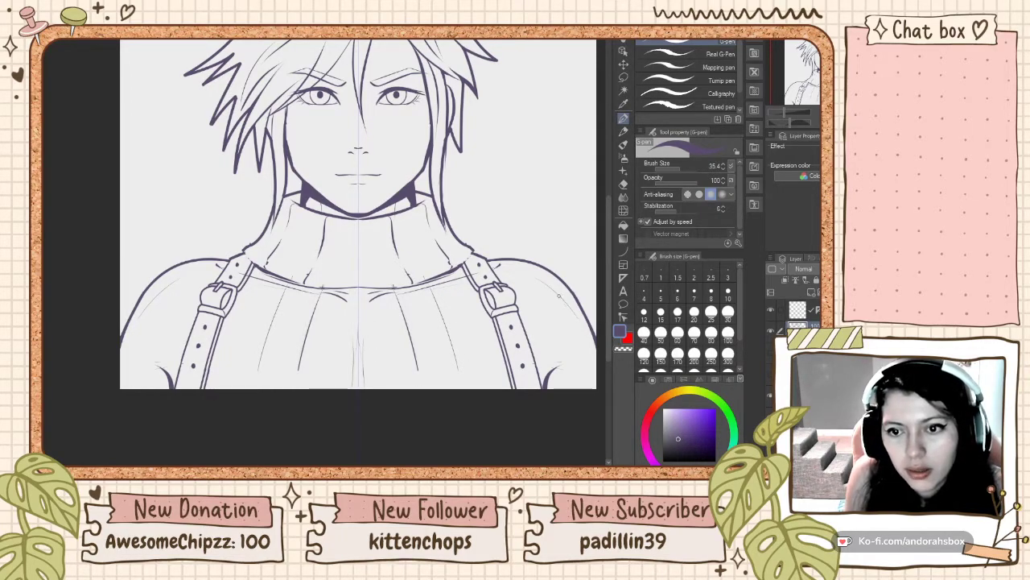
Try to ink a mirrored outer arm contour from the lower shoulder down along the canvas's side edge
left_click_drag(533, 352, 545, 425)
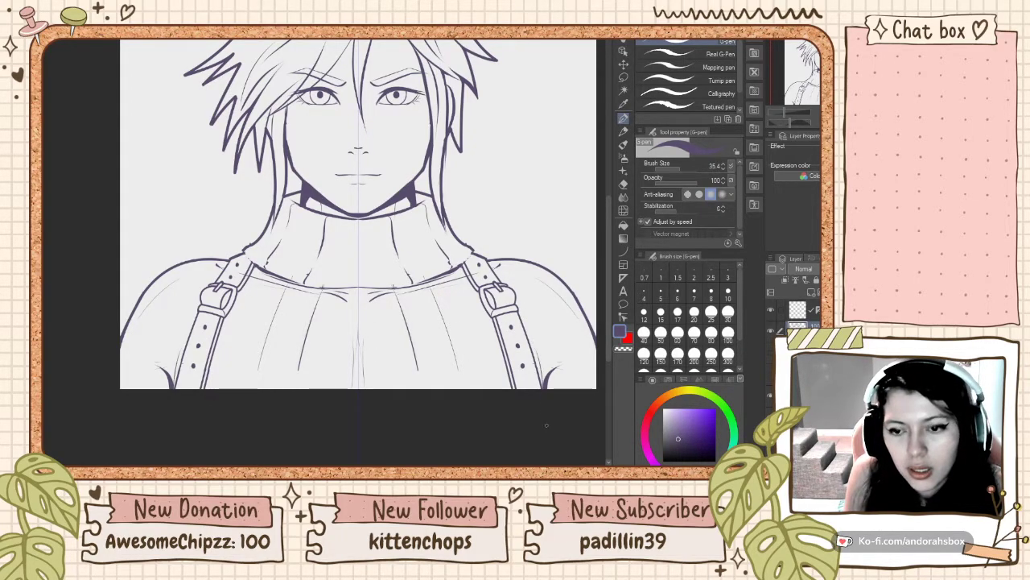
left_click_drag(147, 287, 120, 328)
key("ctrl+z")
left_click_drag(141, 294, 114, 336)
key("ctrl+z")
key("ctrl+z")
key("ctrl+z")
left_click_drag(127, 329, 121, 388)
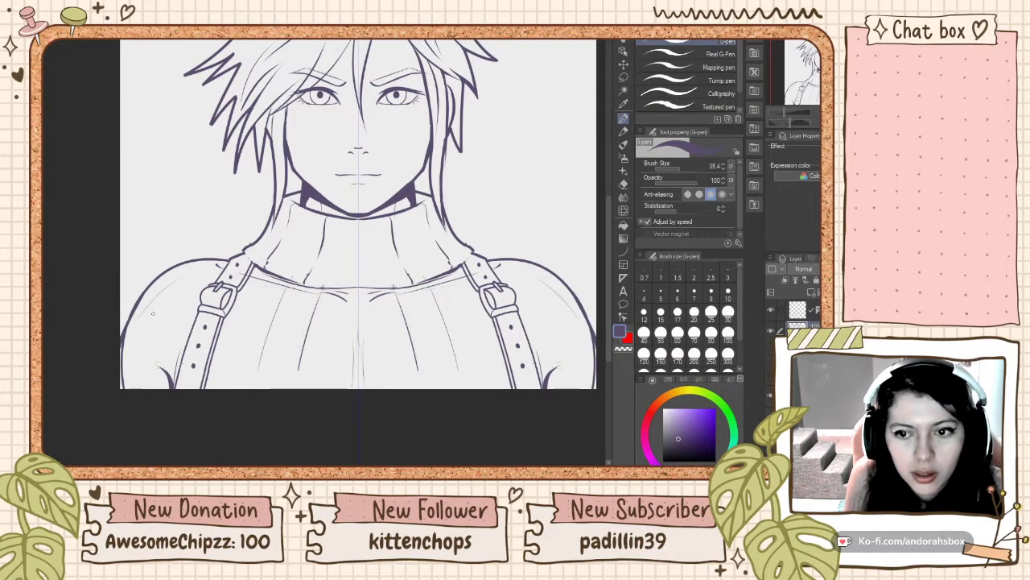
key("ctrl+z")
left_click_drag(128, 322, 121, 388)
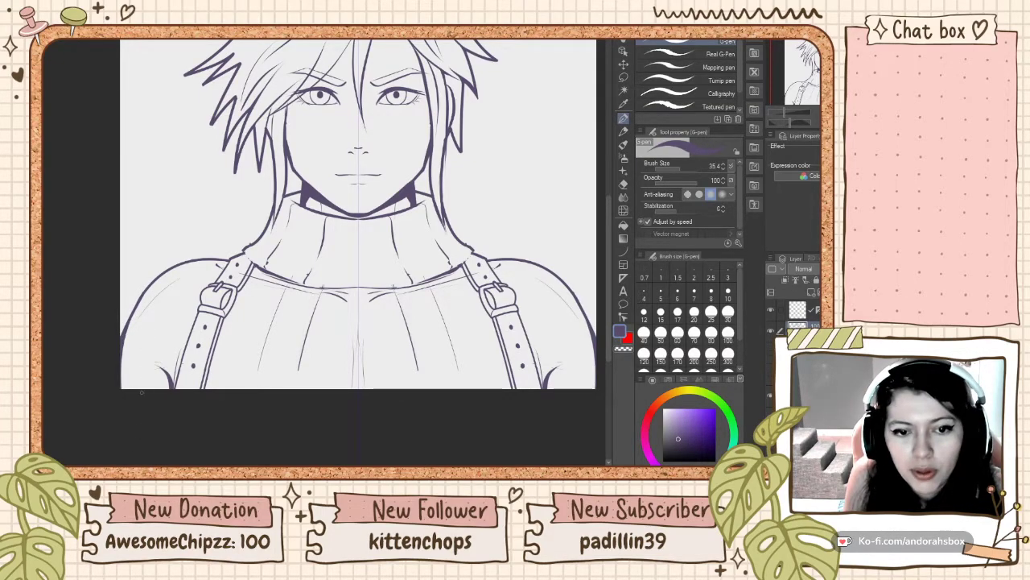
Reinforce the mirrored outer shoulder contour with a dark purple G-pen stroke curving toward the canvas's side edge
scroll(161, 361, "down", 3)
scroll(161, 361, "up", 2)
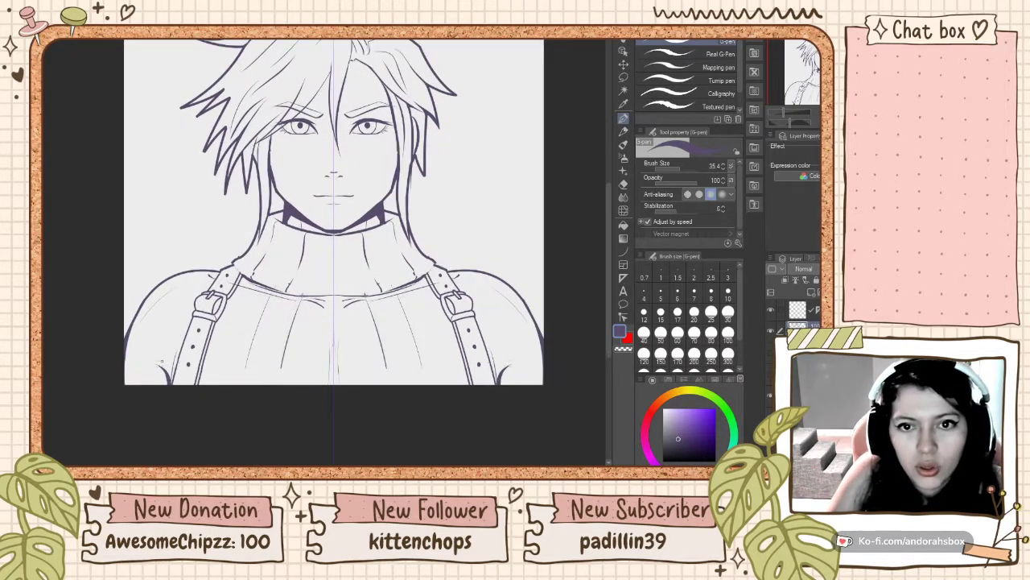
left_click_drag(149, 297, 109, 379)
key("ctrl+z")
left_click_drag(151, 293, 122, 335)
key("ctrl+z")
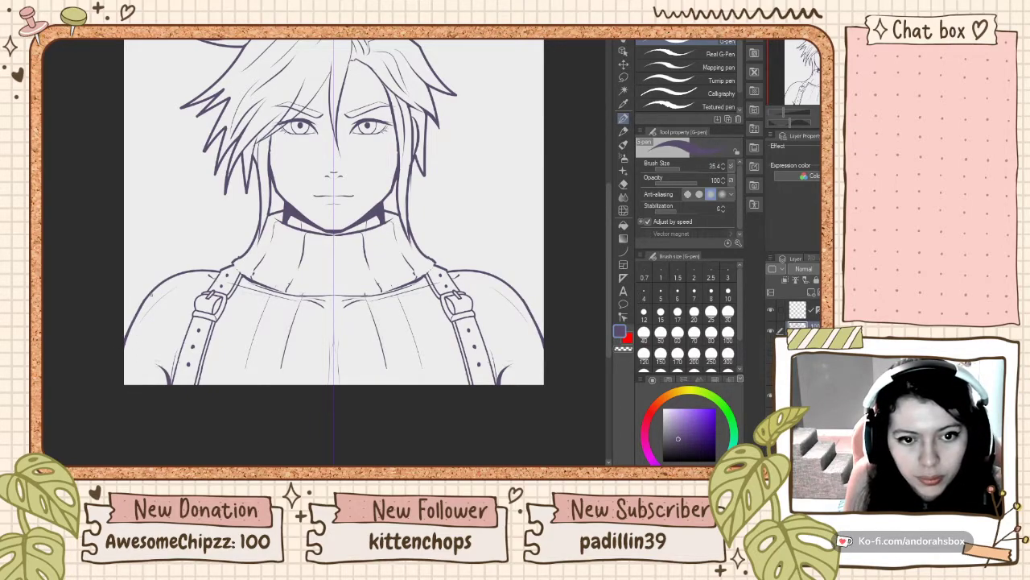
left_click_drag(146, 294, 129, 324)
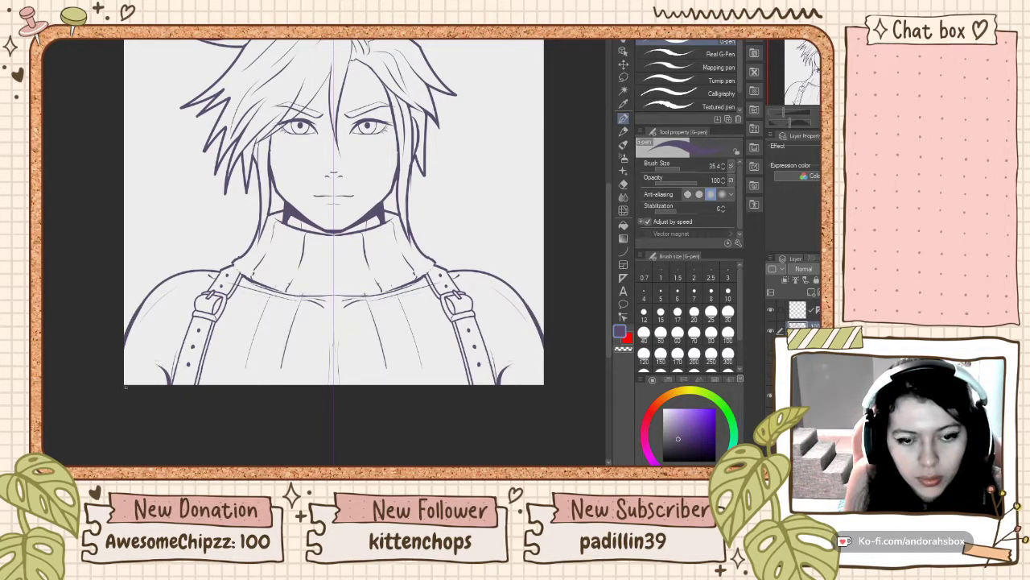
scroll(183, 396, "down", 2)
scroll(150, 364, "up", 3)
scroll(151, 365, "down", 3)
scroll(149, 365, "up", 2)
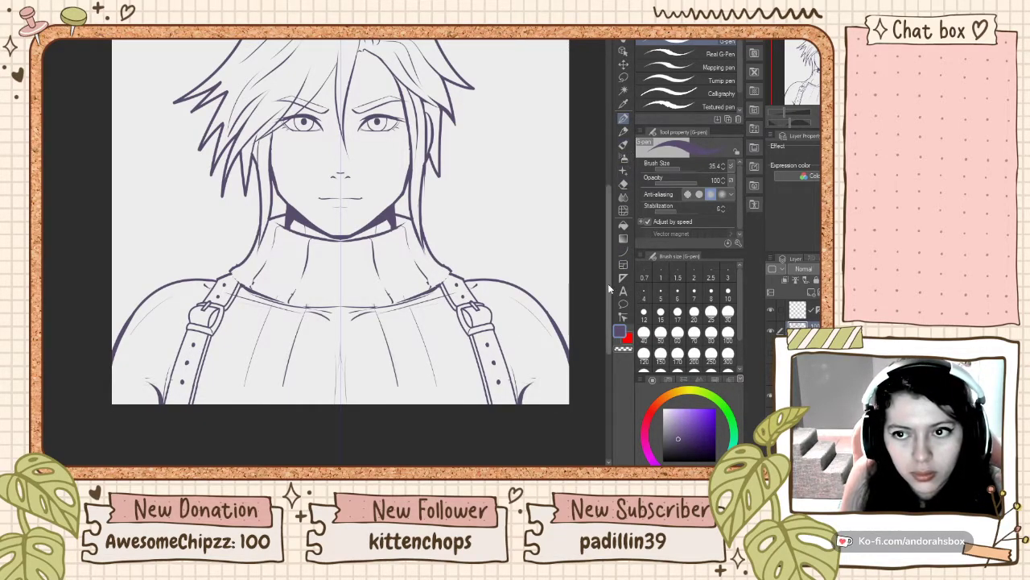
left_click(622, 348)
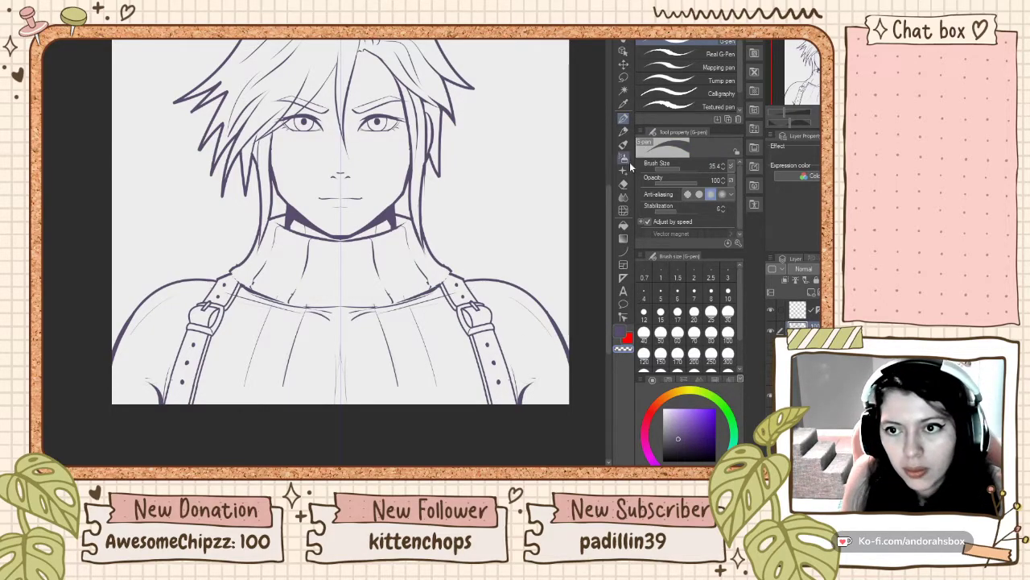
left_click(624, 333)
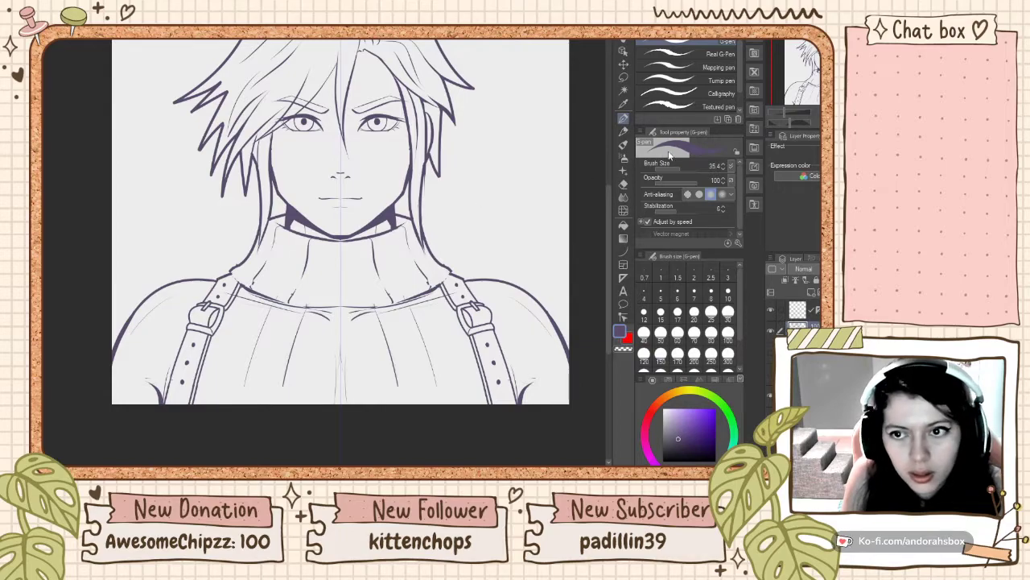
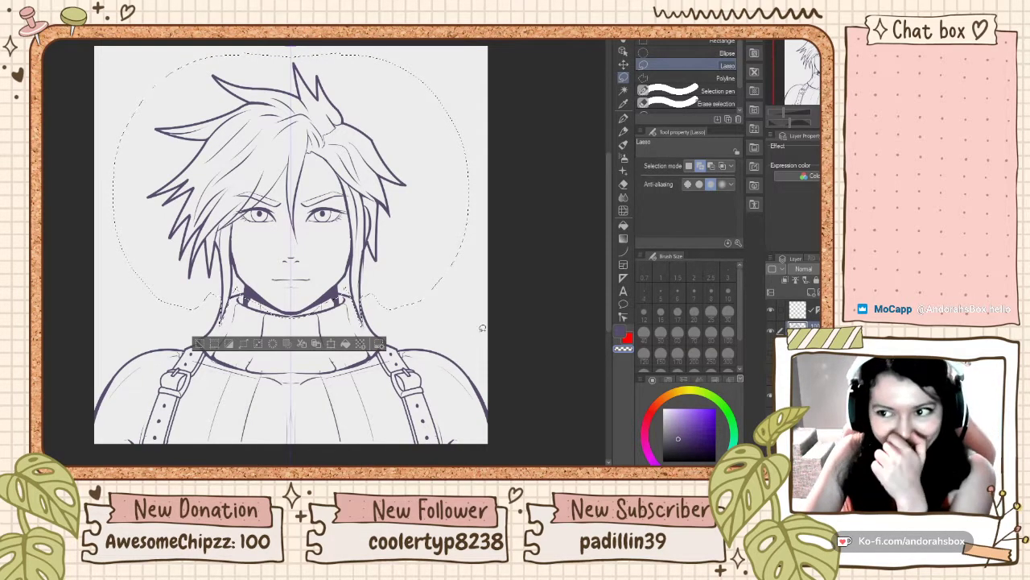
Examine the lasso-selected head against the neck and shoulders, both close up and with the whole portrait in view
scroll(346, 234, "down", 2)
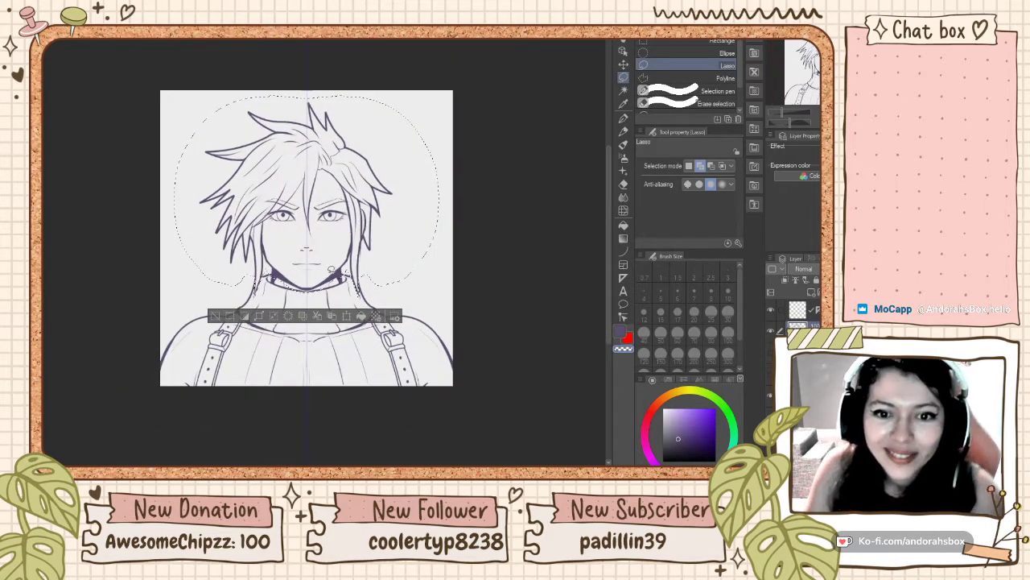
scroll(330, 271, "up", 2)
scroll(328, 269, "down", 2)
scroll(327, 270, "up", 1)
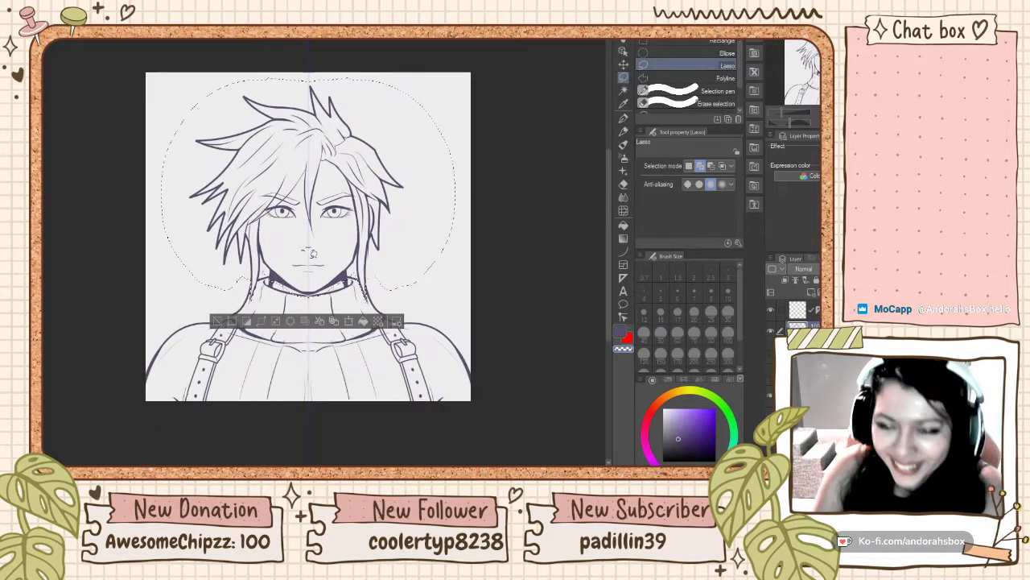
scroll(328, 269, "down", 1)
scroll(357, 250, "down", 1)
scroll(357, 250, "up", 3)
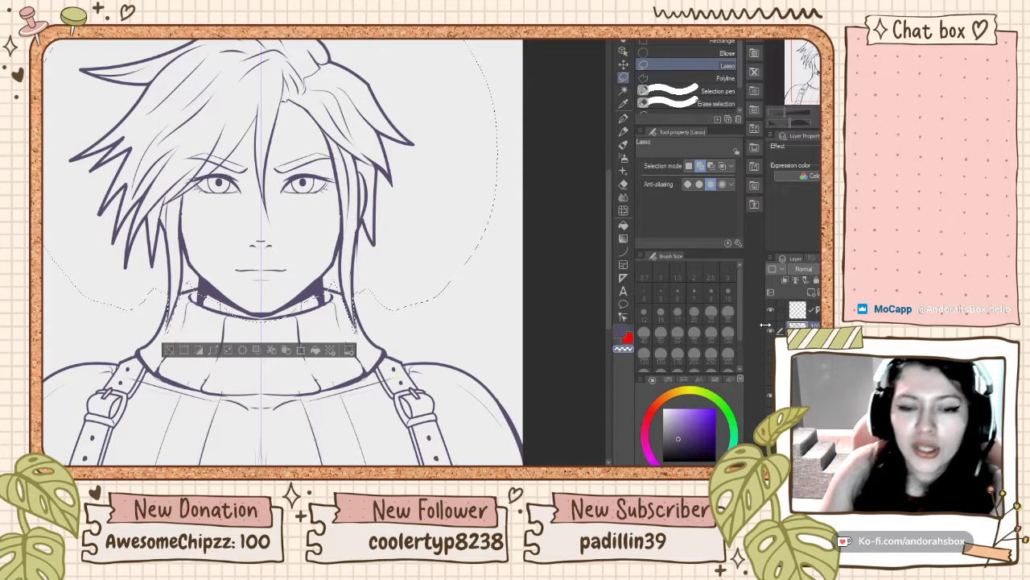
key("ctrl+0")
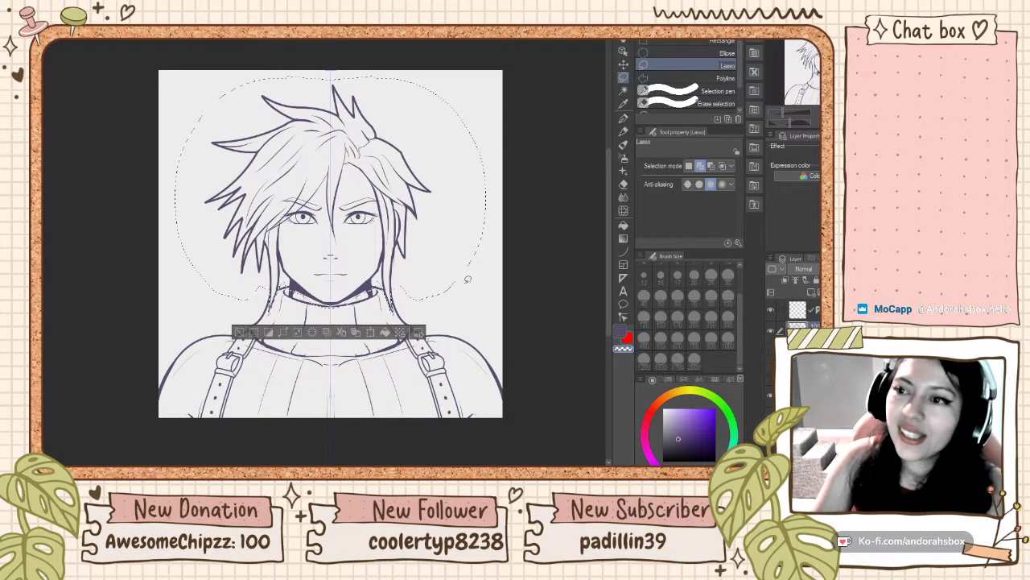
scroll(468, 279, "up", 1)
scroll(464, 269, "up", 2)
scroll(462, 267, "down", 3)
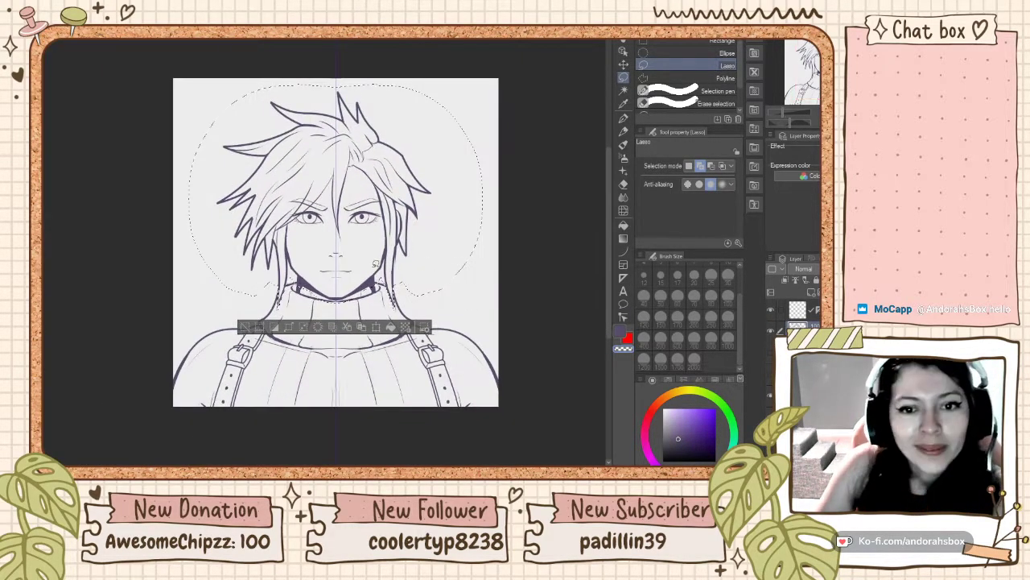
scroll(375, 263, "up", 2)
scroll(372, 266, "down", 2)
scroll(368, 269, "up", 1)
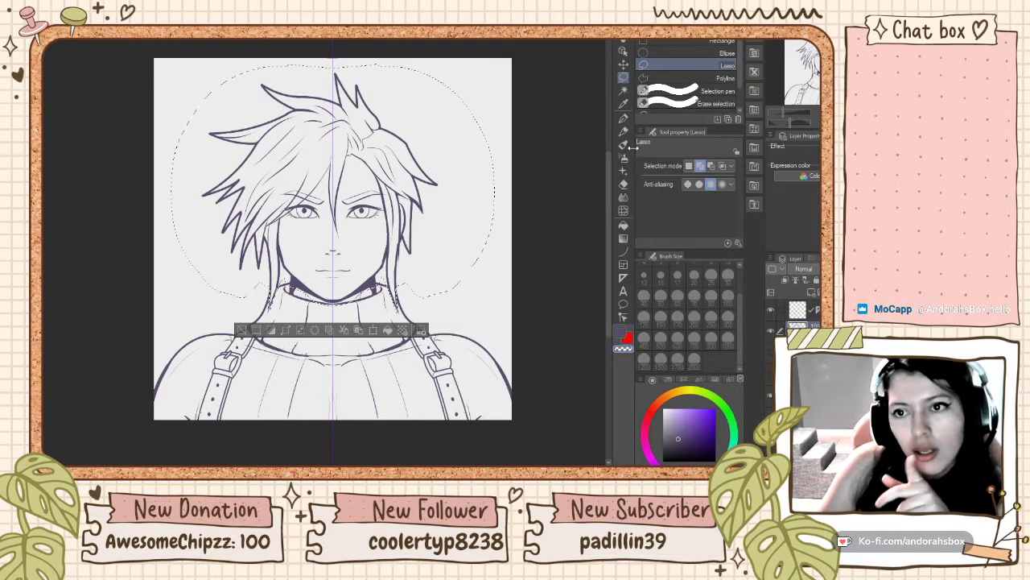
Switch the Lasso to removing from the selection and check the head selection's border around the hair tips and collar
left_click(711, 165)
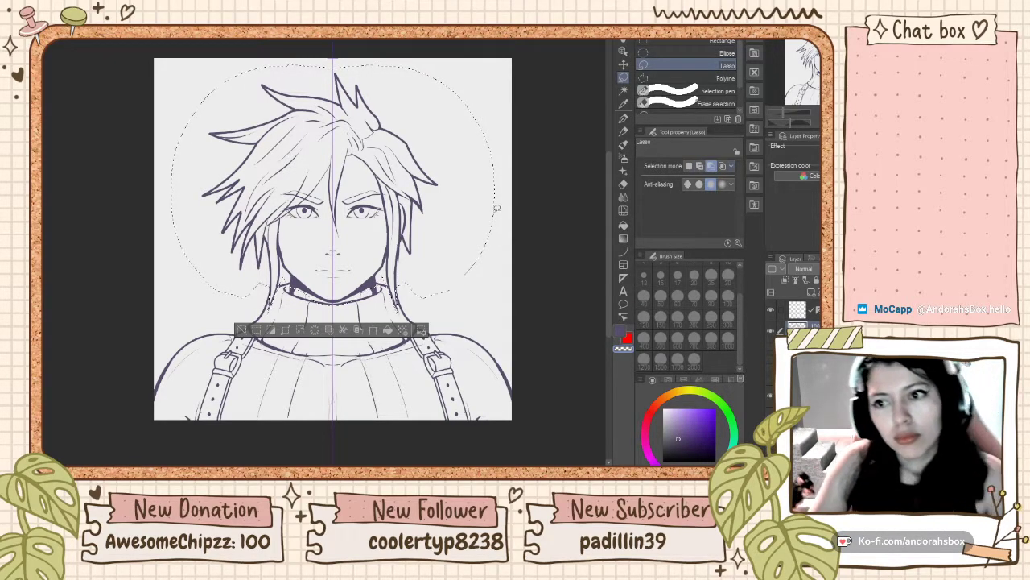
scroll(379, 284, "up", 1)
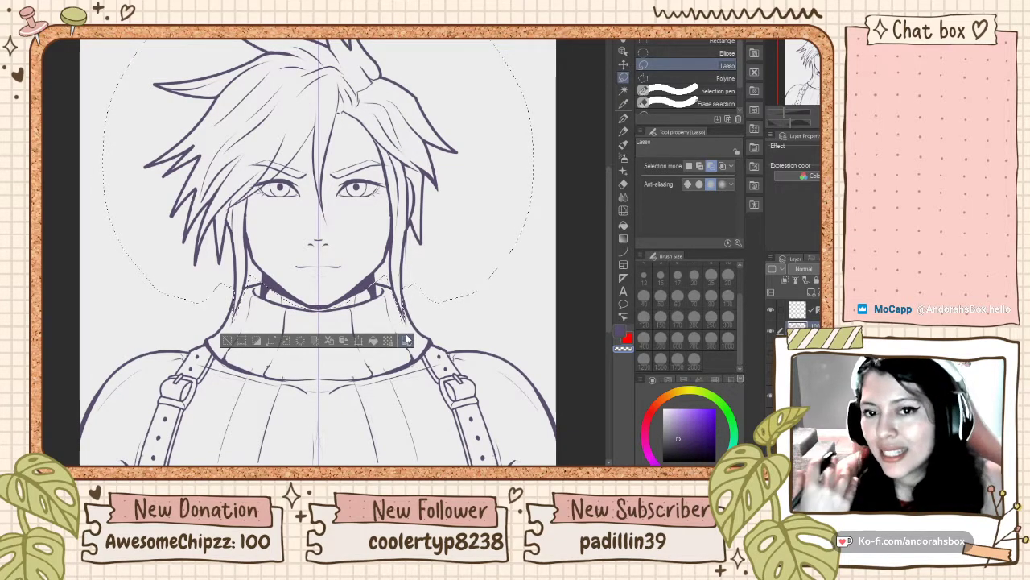
scroll(407, 340, "down", 3)
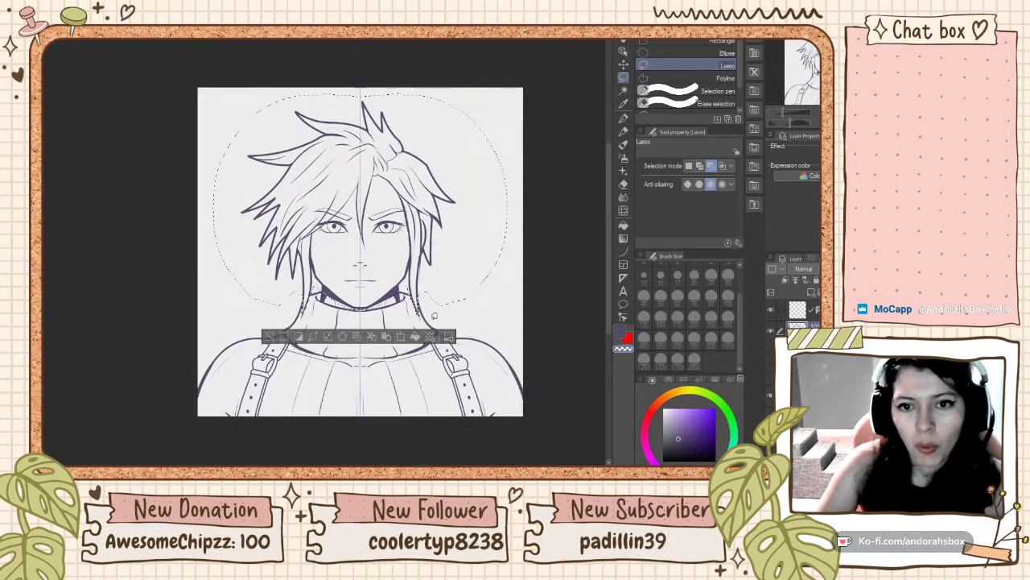
scroll(427, 320, "up", 1)
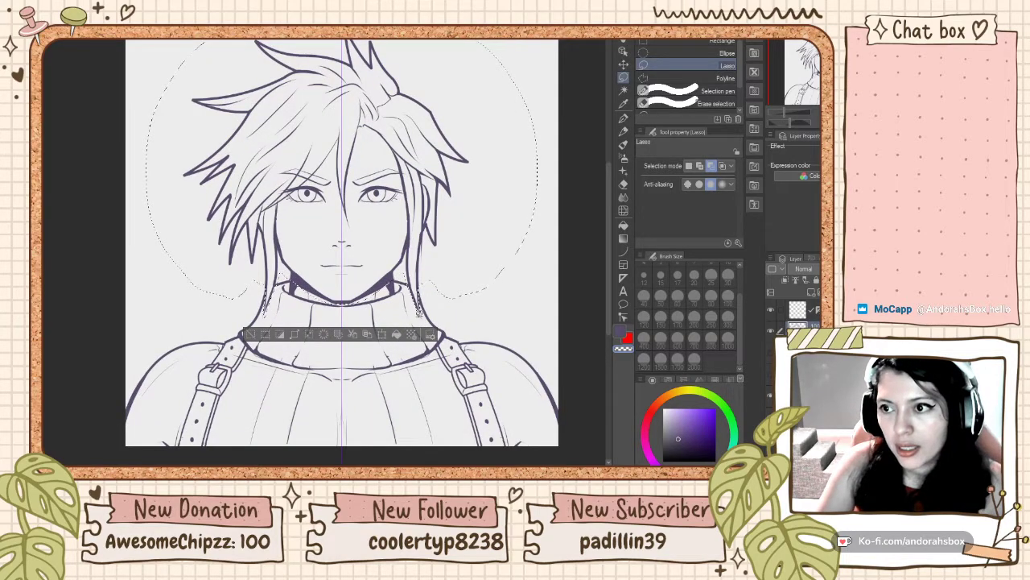
scroll(422, 312, "down", 1)
scroll(402, 326, "up", 2)
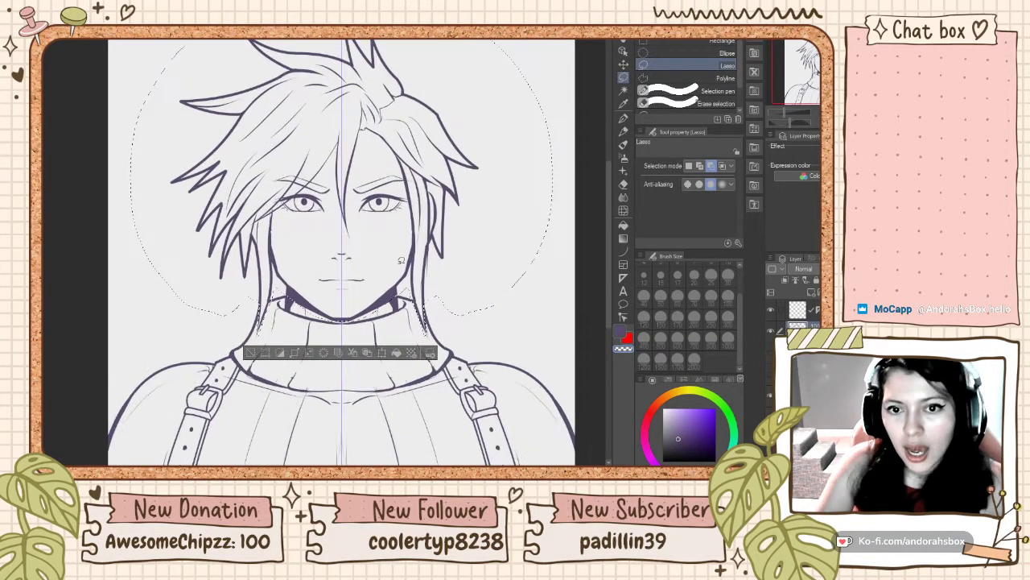
scroll(383, 342, "down", 2)
Scale the selected head up to 105, recentre it slightly higher over the collar, apply the transformation and deselect
left_click(391, 343)
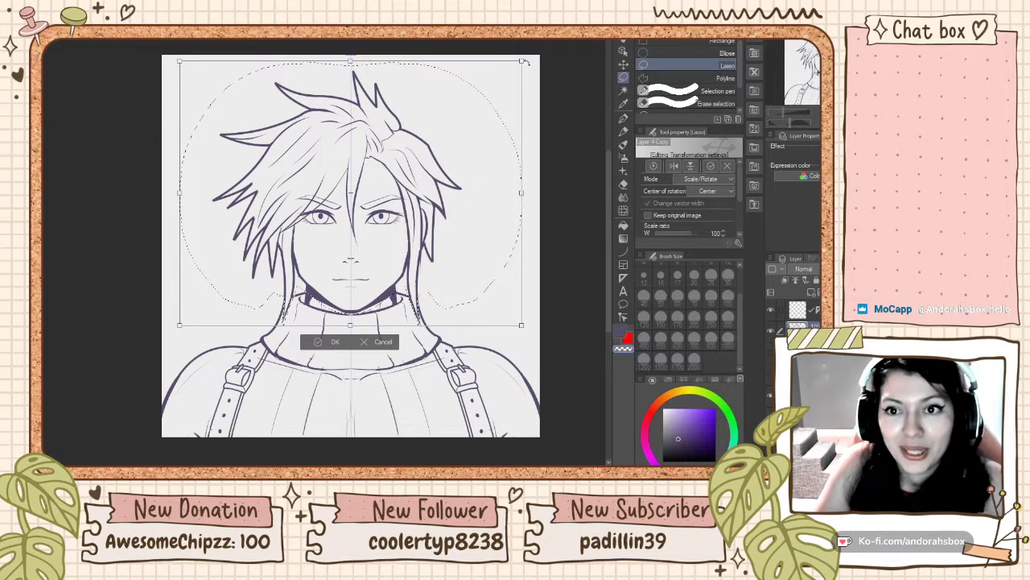
left_click_drag(522, 59, 537, 46)
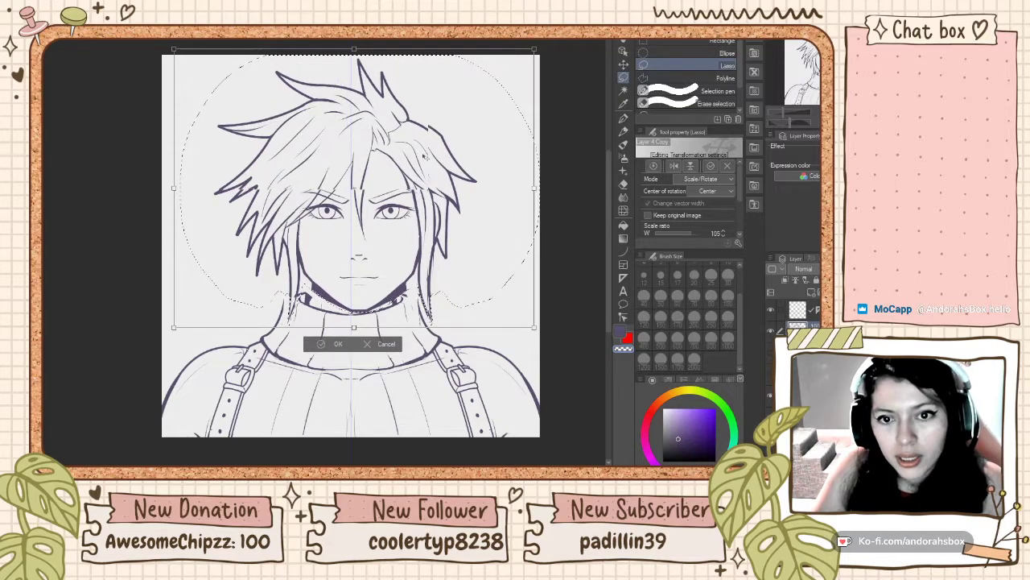
left_click_drag(429, 155, 421, 150)
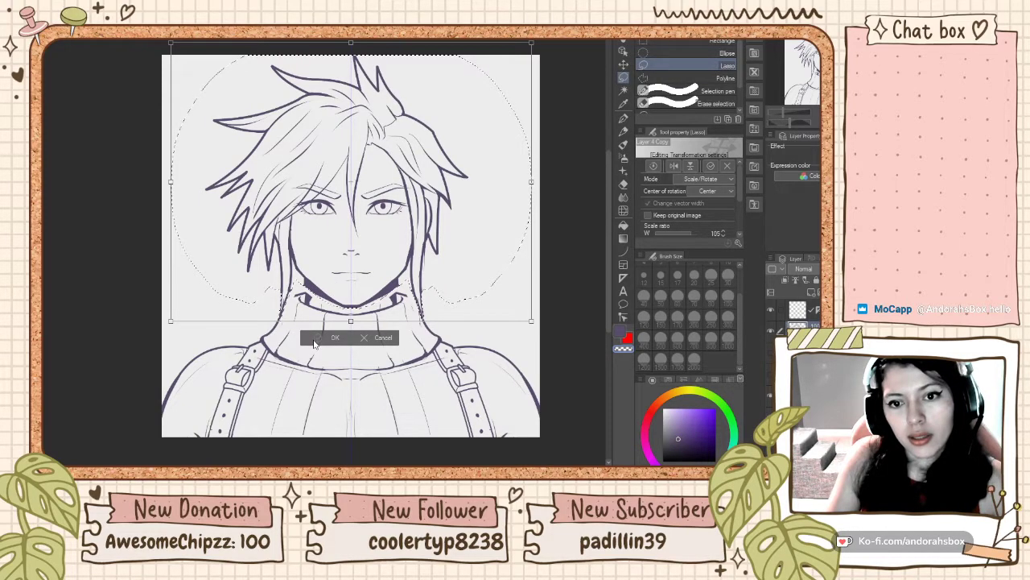
left_click(320, 340)
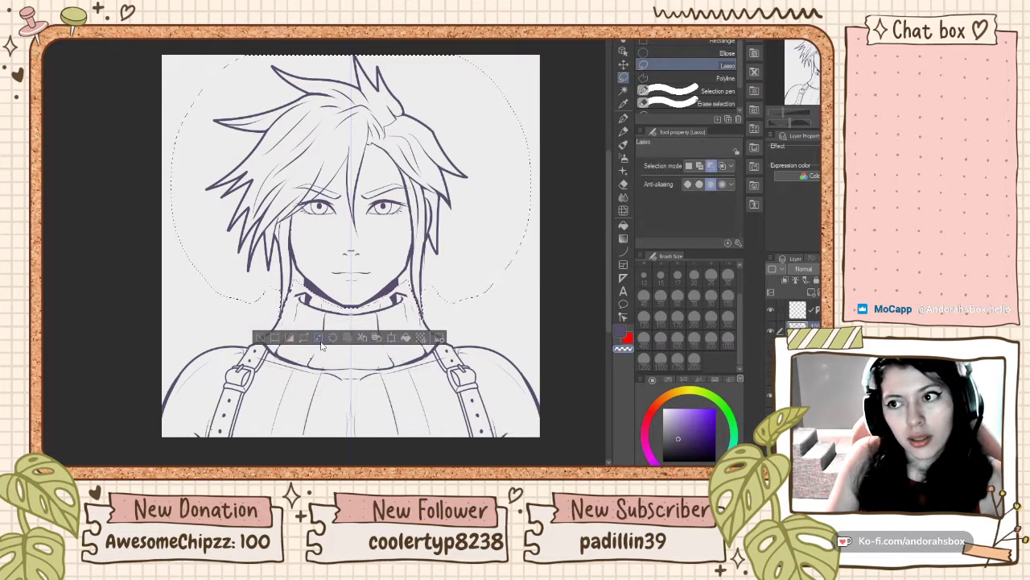
left_click(259, 336)
scroll(352, 250, "down", 3)
scroll(439, 231, "up", 2)
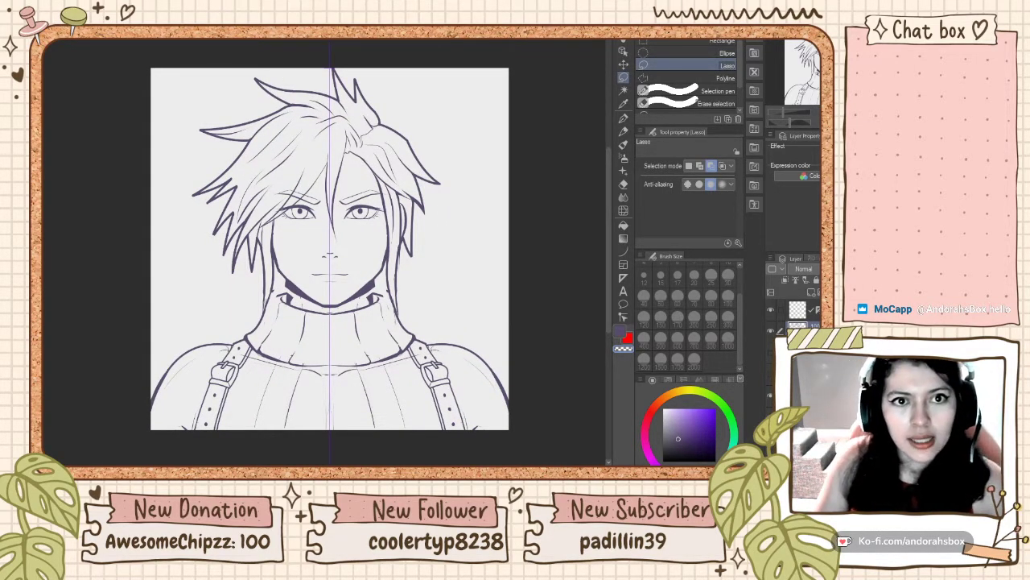
Compare the head's size before and after the enlargement by undoing and redoing the transformation
key("ctrl+z")
key("ctrl+z")
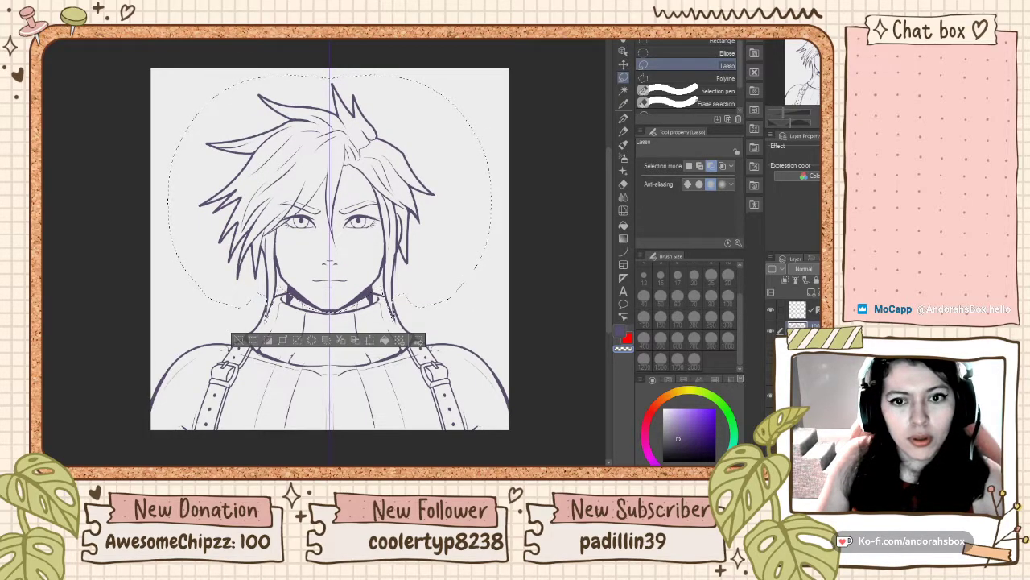
key("ctrl+y")
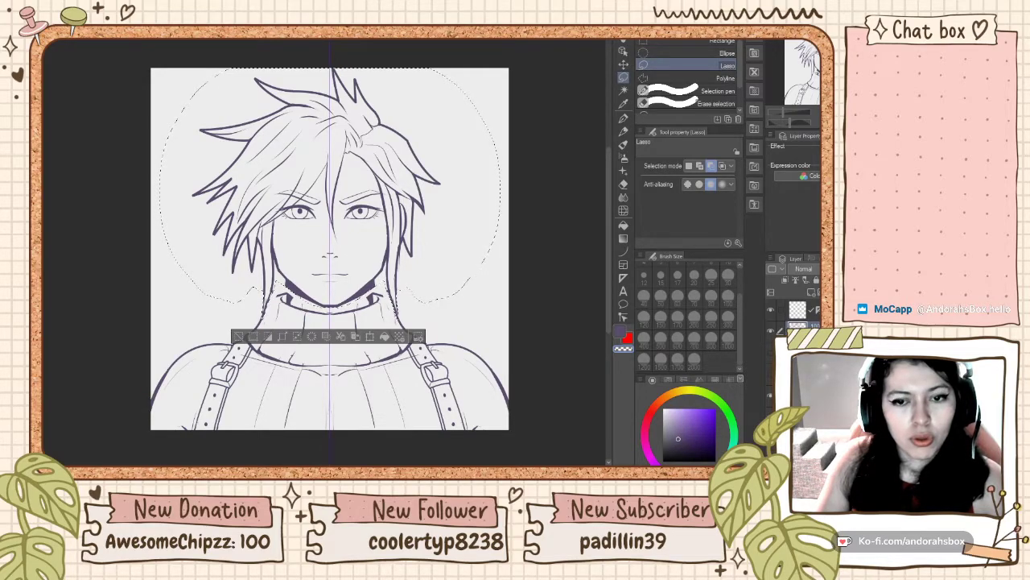
key("ctrl+z")
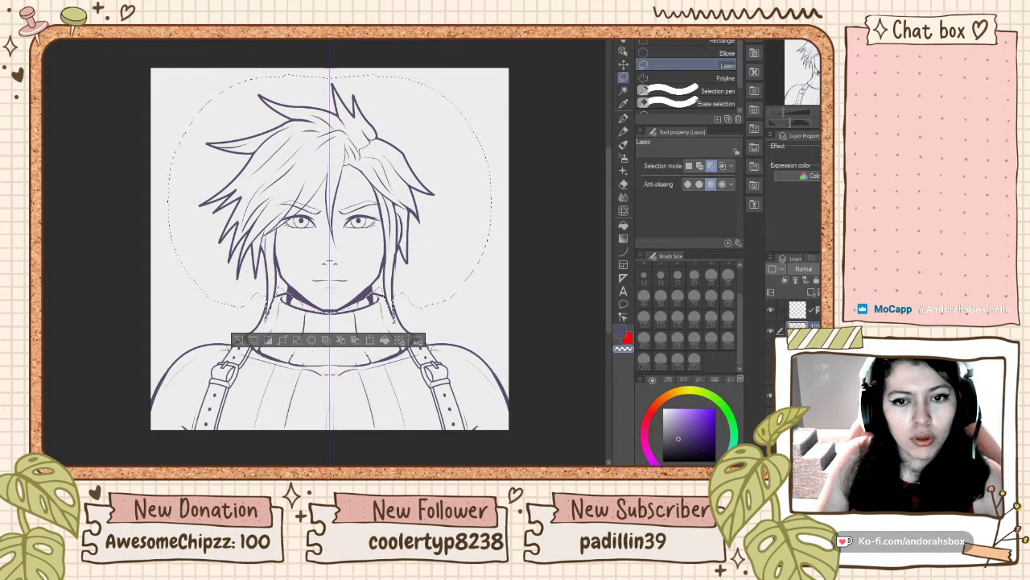
key("ctrl+y")
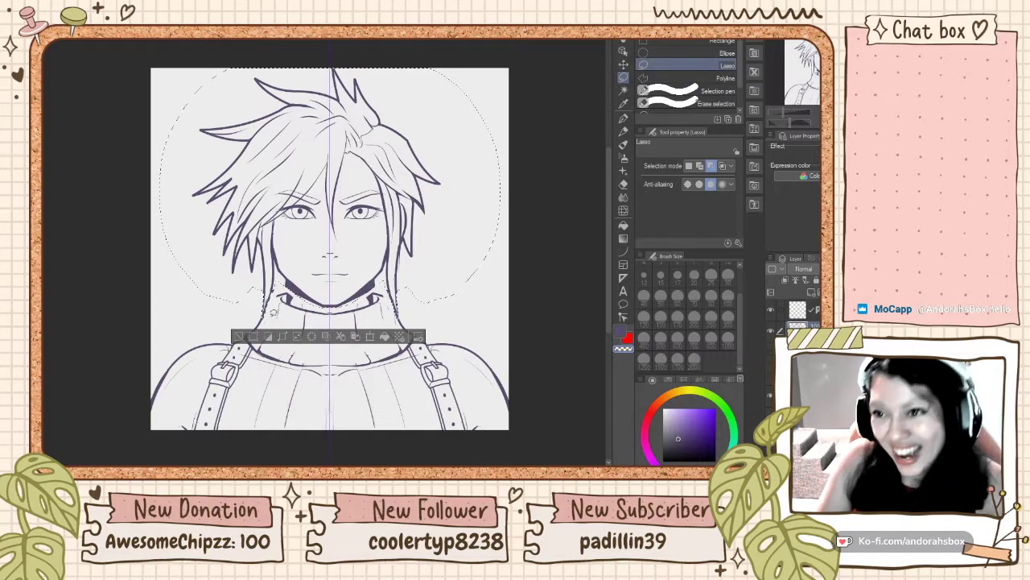
Deselect the enlarged head and examine its fit on the collar, both close up and with the whole portrait in view
left_click(239, 336)
scroll(265, 330, "down", 3)
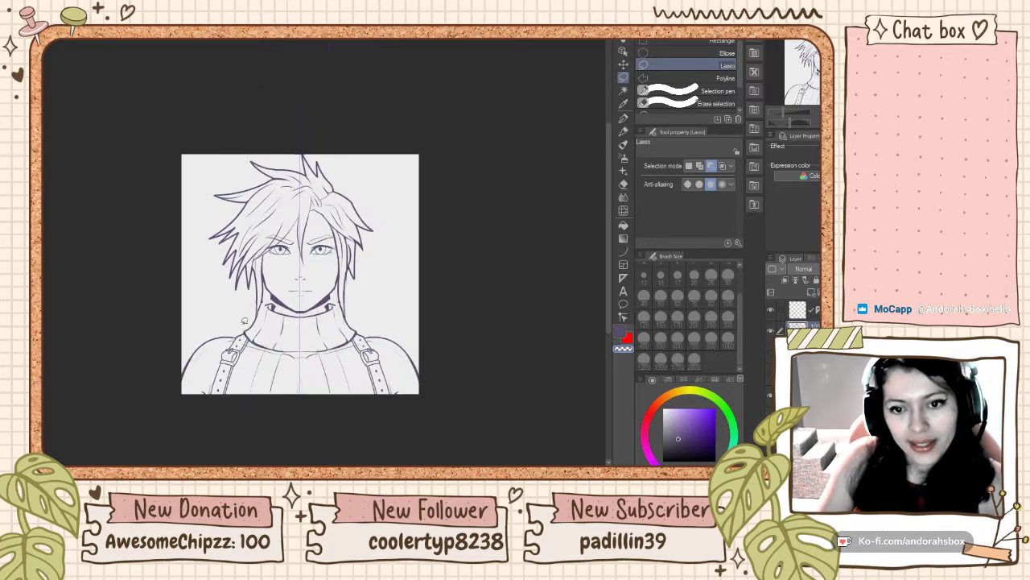
scroll(285, 323, "up", 4)
scroll(287, 324, "down", 1)
scroll(391, 228, "up", 5)
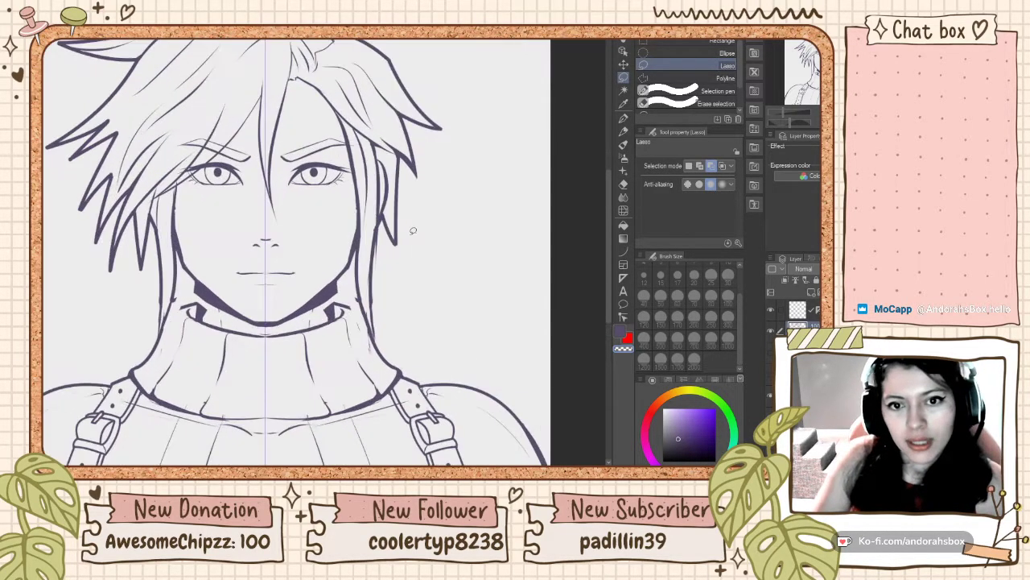
scroll(326, 137, "down", 4)
Restore the head selection, check its centre against the vertical symmetry ruler in Scale/Rotate mode, apply the transformation and deselect
key("ctrl+z")
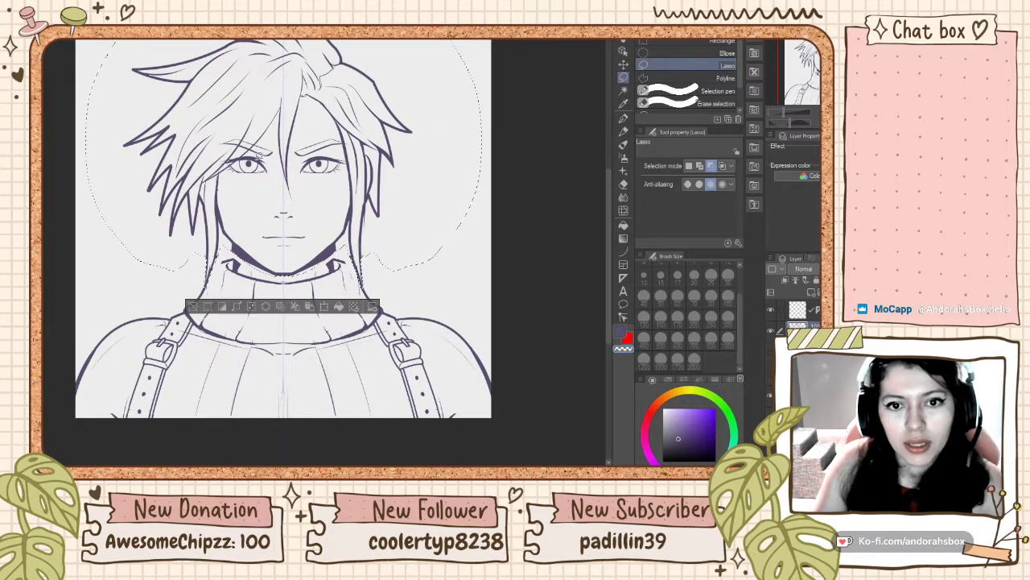
left_click(322, 308)
scroll(287, 303, "up", 4)
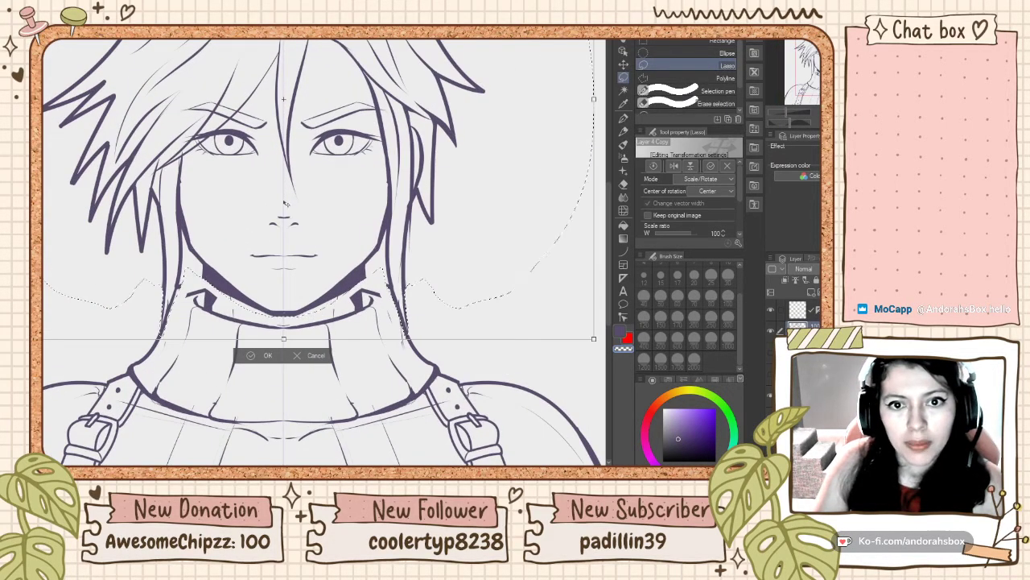
scroll(287, 303, "down", 1)
scroll(274, 154, "up", 5)
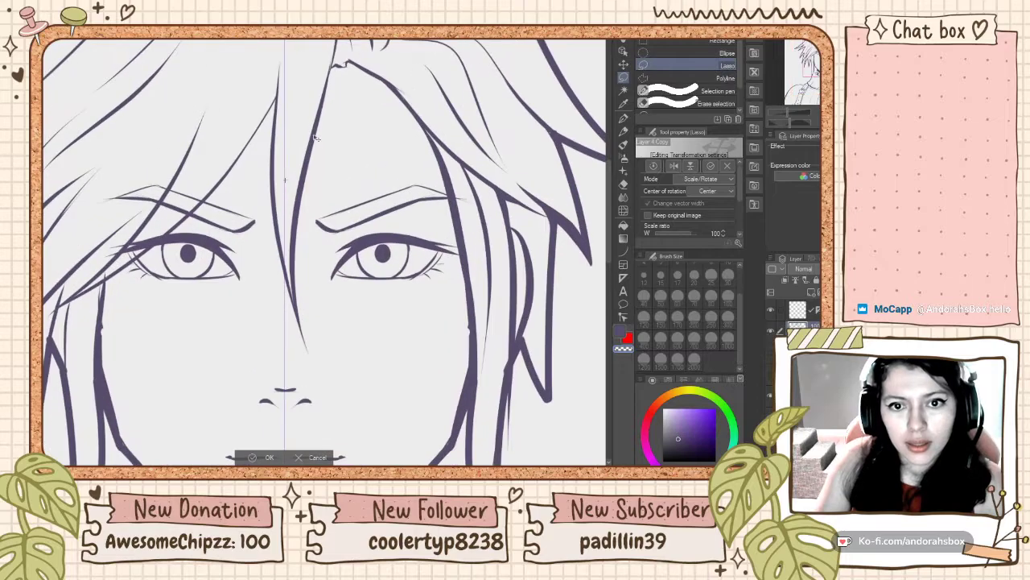
scroll(275, 155, "up", 3)
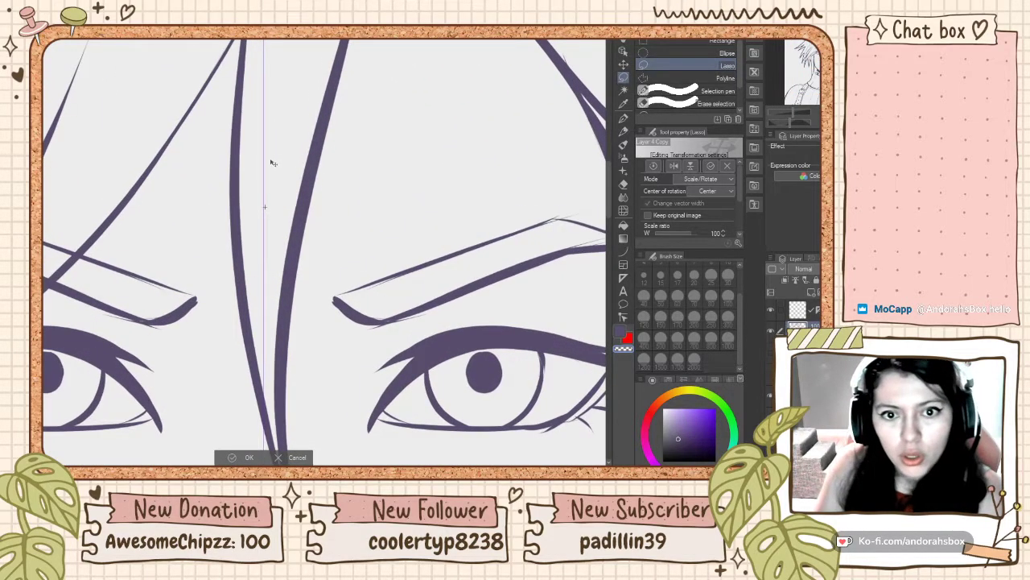
scroll(273, 167, "down", 4)
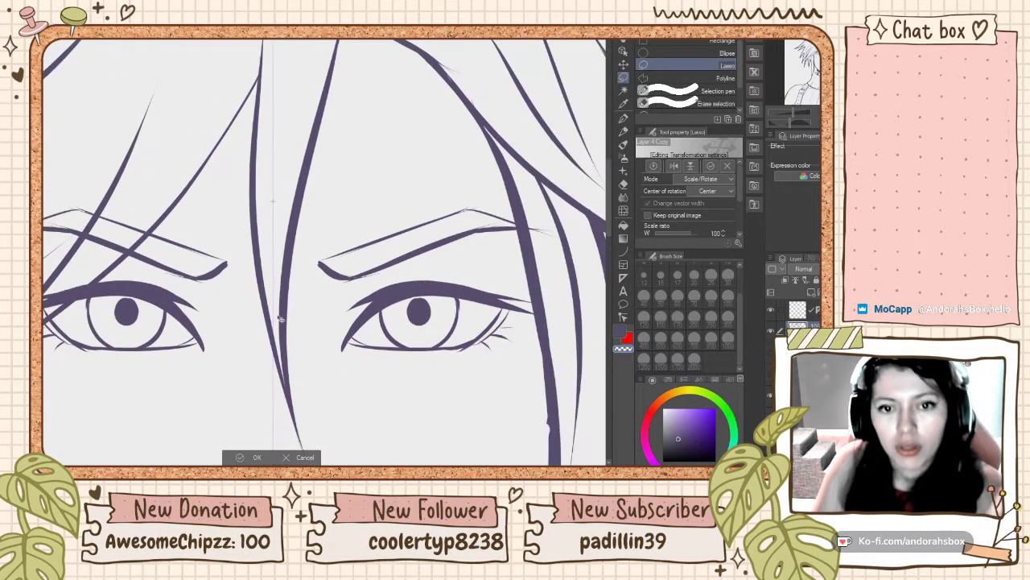
left_click(255, 456)
scroll(250, 322, "down", 5)
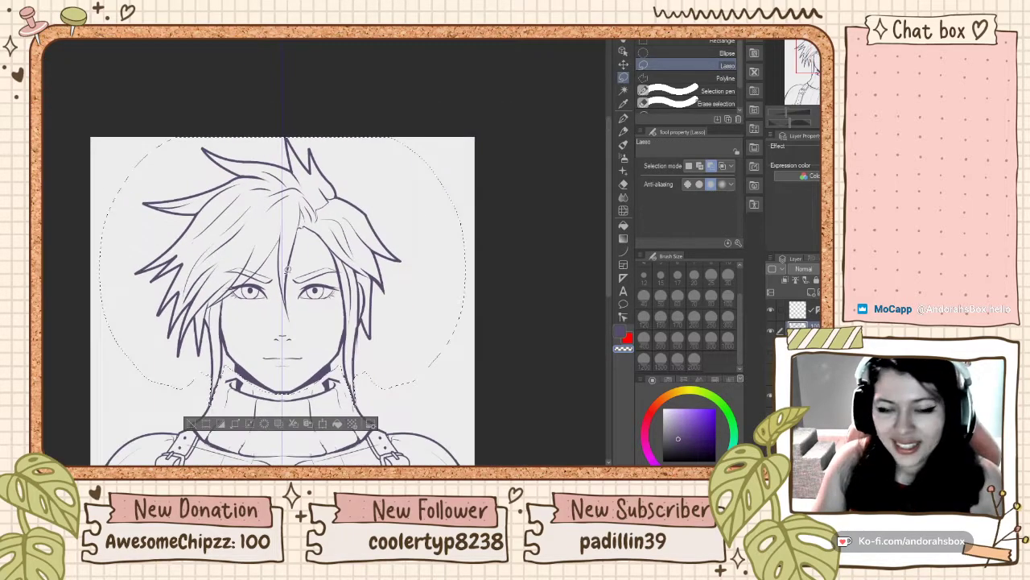
scroll(250, 314, "up", 4)
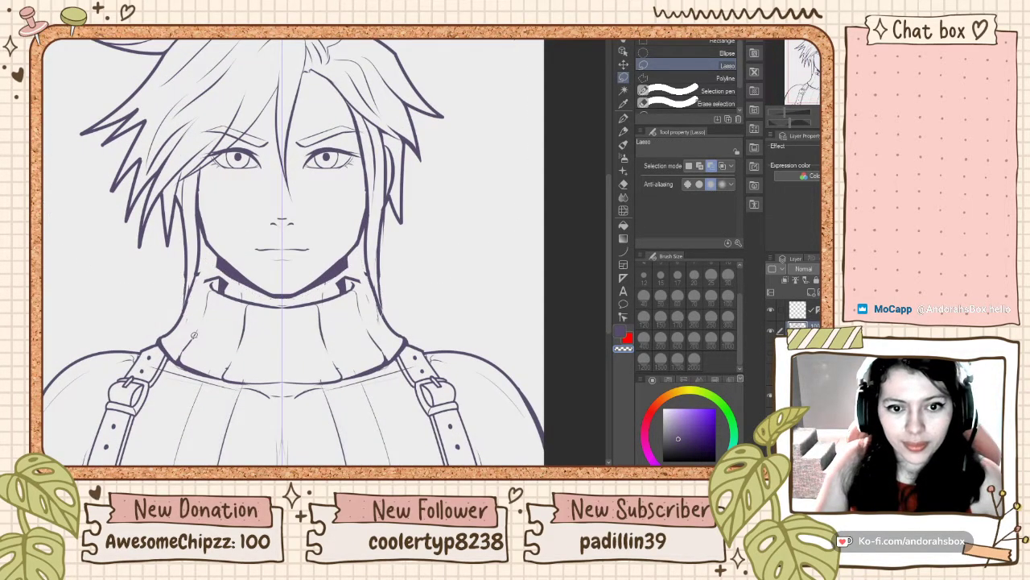
left_click(192, 333)
Draw mirrored dark purple G-pen strokes down the sides of the neck, joining the jaw shadow to the collar opening
scroll(194, 334, "down", 3)
scroll(324, 285, "up", 4)
scroll(323, 283, "up", 2)
scroll(324, 283, "down", 2)
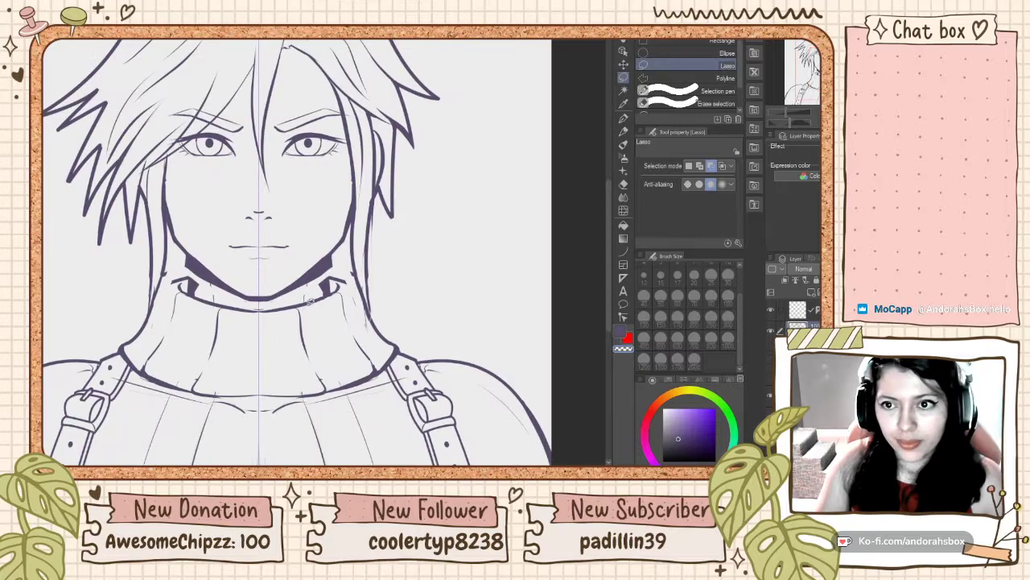
left_click(624, 119)
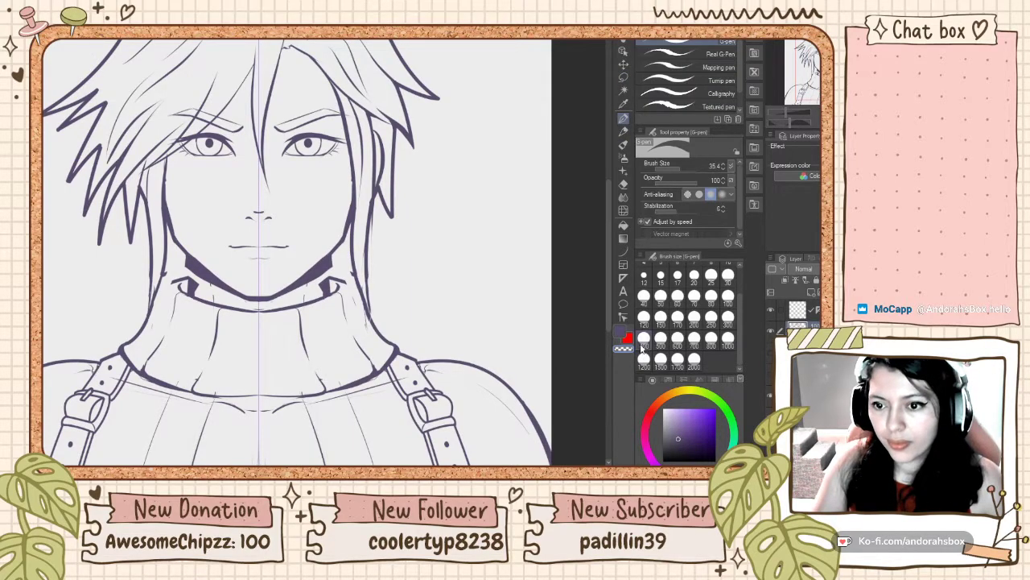
scroll(425, 327, "up", 1)
scroll(425, 328, "up", 2)
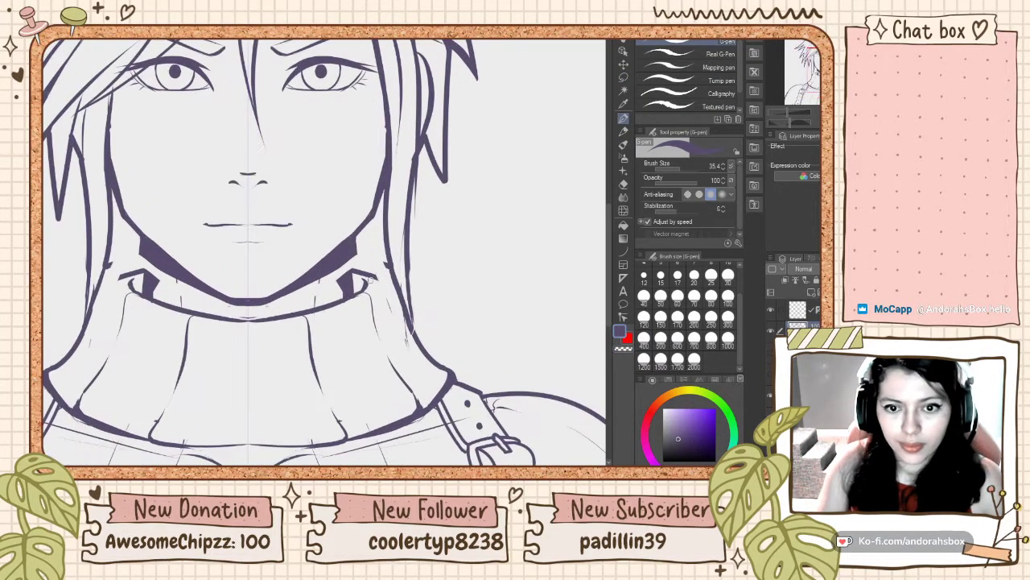
left_click_drag(353, 246, 346, 295)
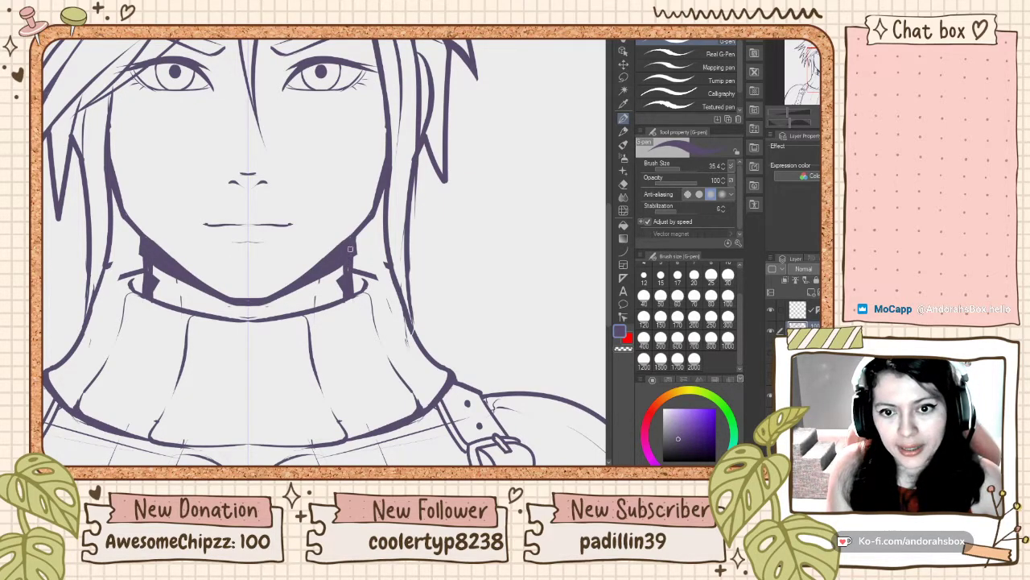